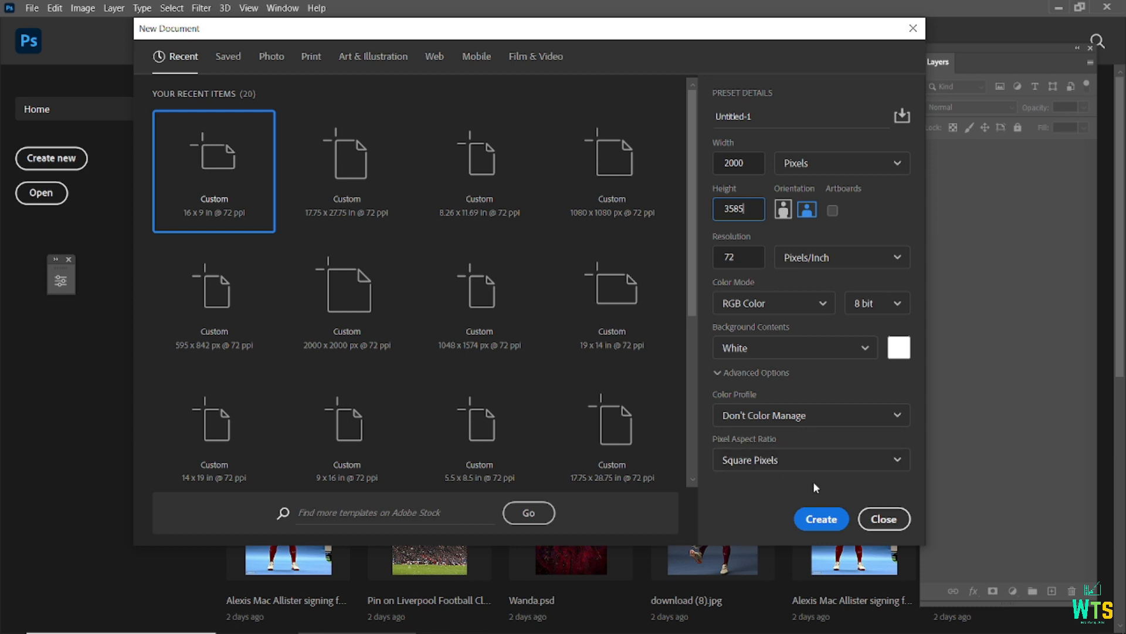
Step: Create a 2000 × 3585 px RGB document at 72 ppi with a white background
click(823, 520)
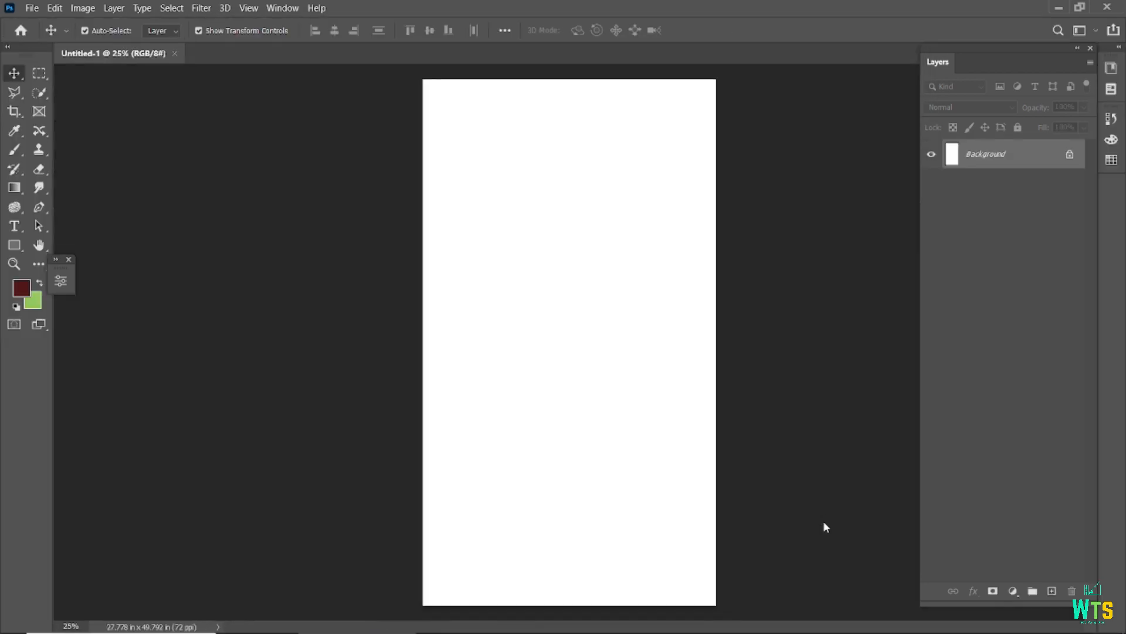
key(ctrl+0)
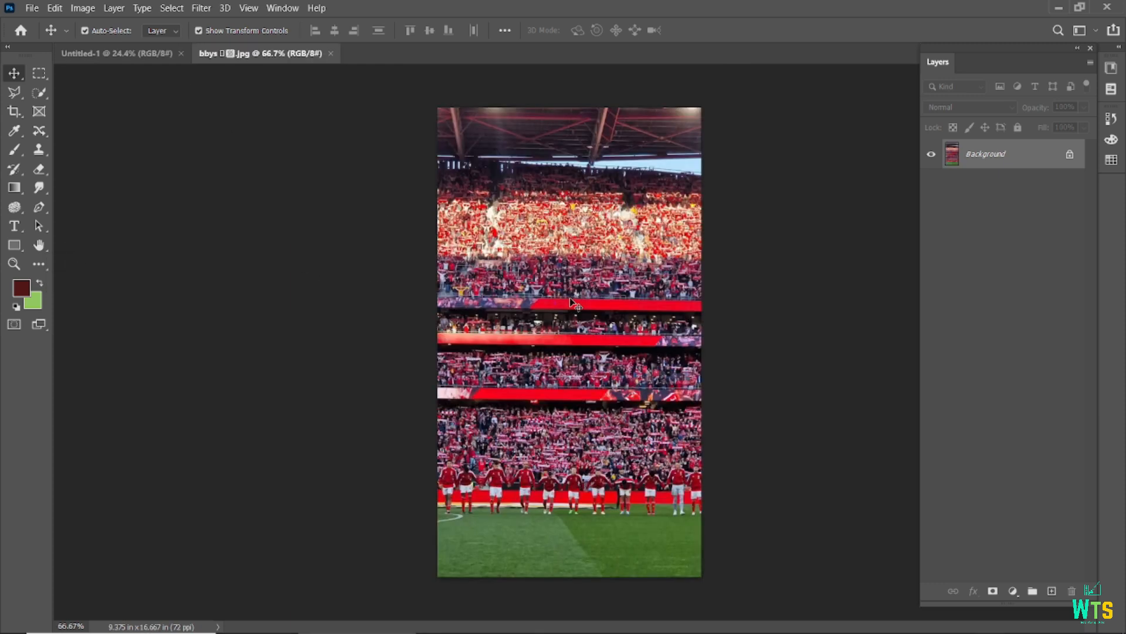
Step: Place the red stadium crowd photo in the new document and scale it to cover the canvas
drag(133, 56, 575, 334)
drag(624, 415, 723, 588)
key(Return)
drag(621, 263, 614, 274)
click(783, 290)
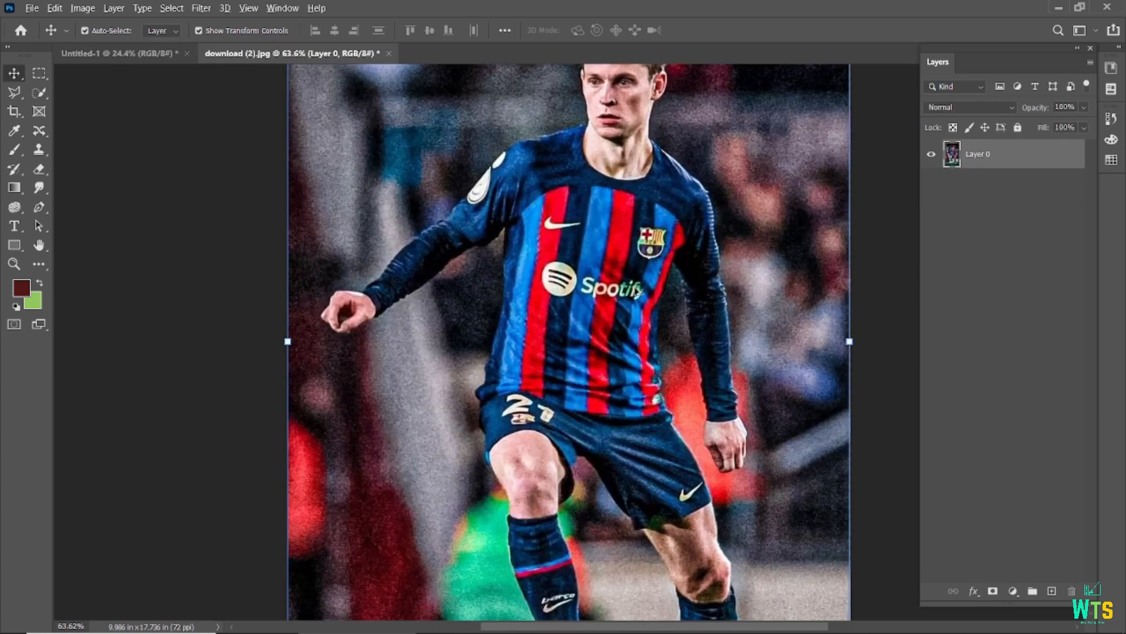
Step: Select the footballer's head and shoulders in download (2).jpg with the Quick Selection tool
key(ctrl+0)
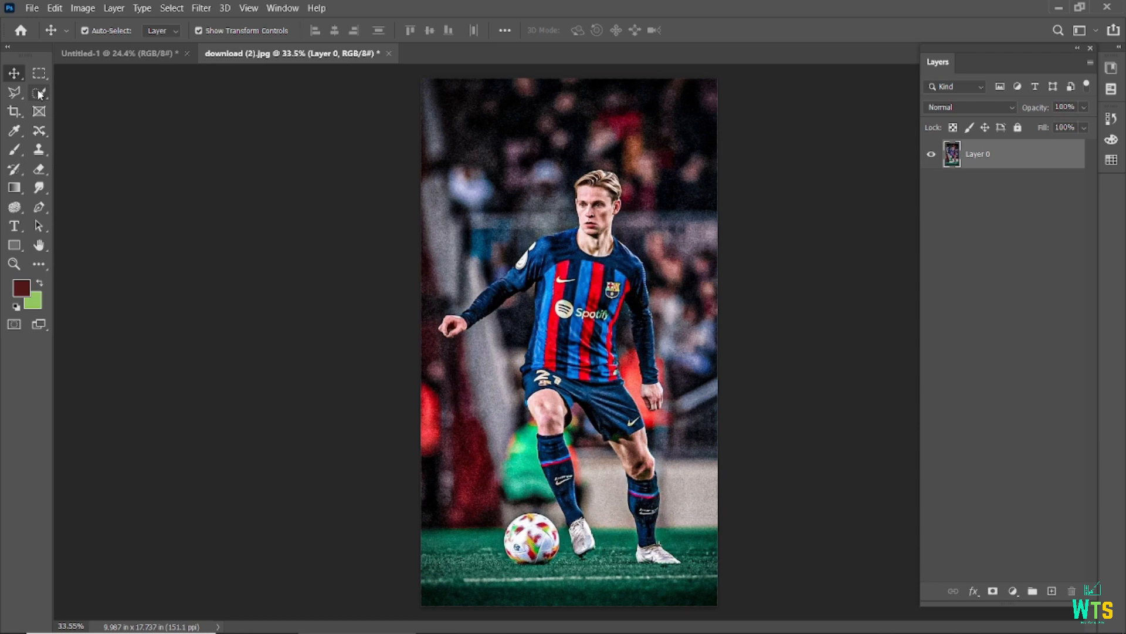
click(39, 92)
scroll(595, 173, up, 5)
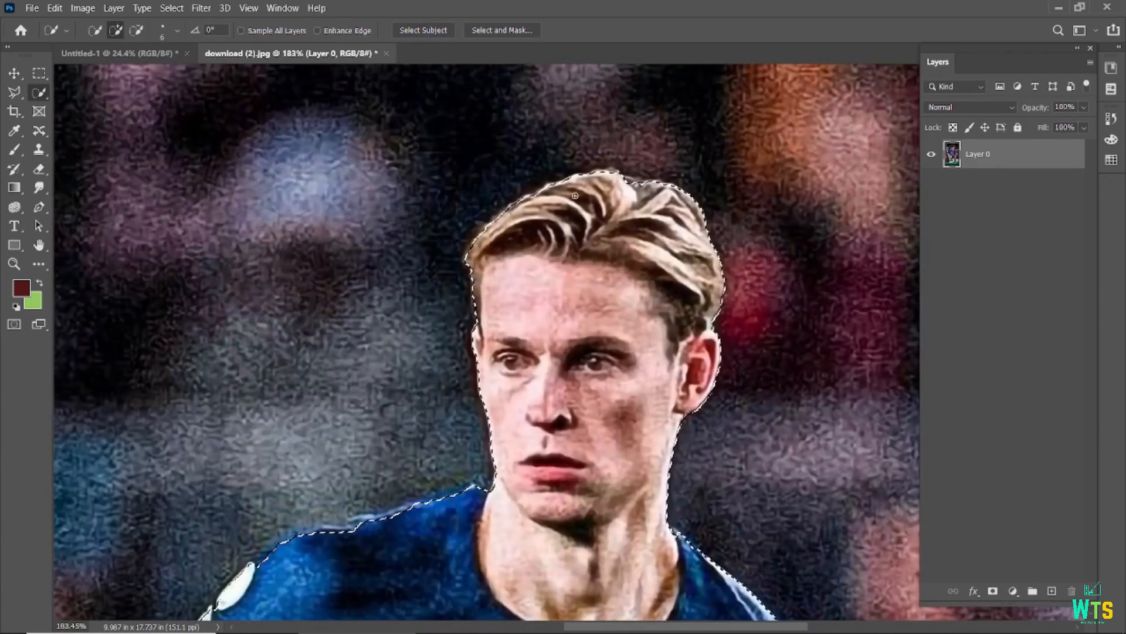
scroll(651, 190, up, 4)
scroll(563, 152, down, 2)
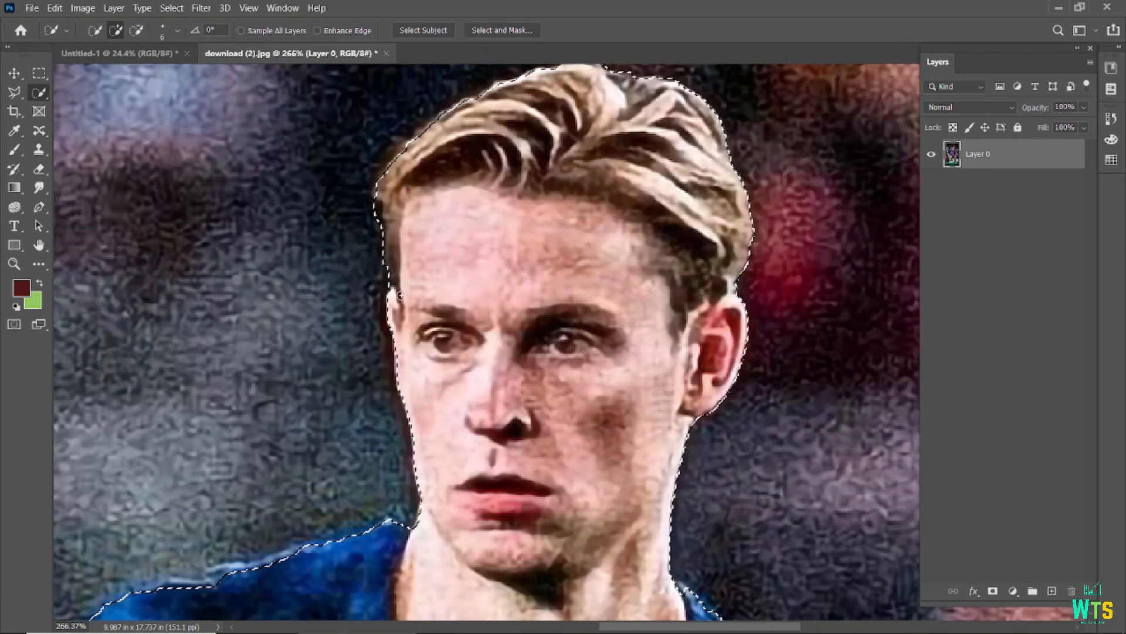
scroll(587, 293, down, 2)
scroll(564, 282, down, 2)
scroll(478, 319, up, 2)
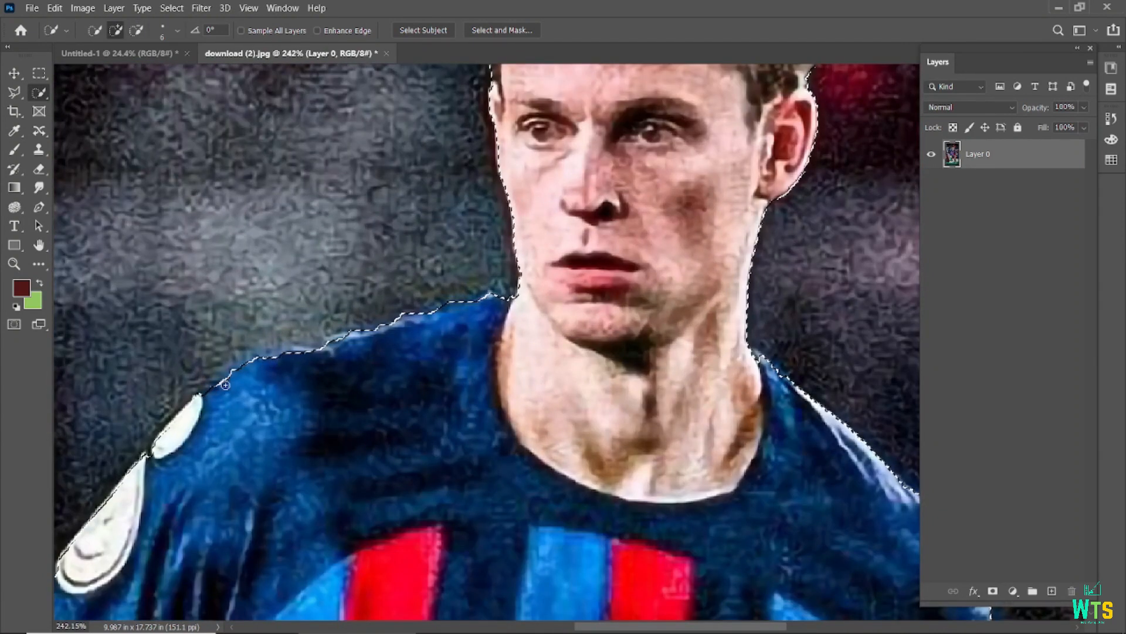
Step: Refine the selection along both arms, excluding the background gaps between the arms and the torso
scroll(275, 362, down, 5)
alt+click(580, 345)
drag(580, 345, 529, 343)
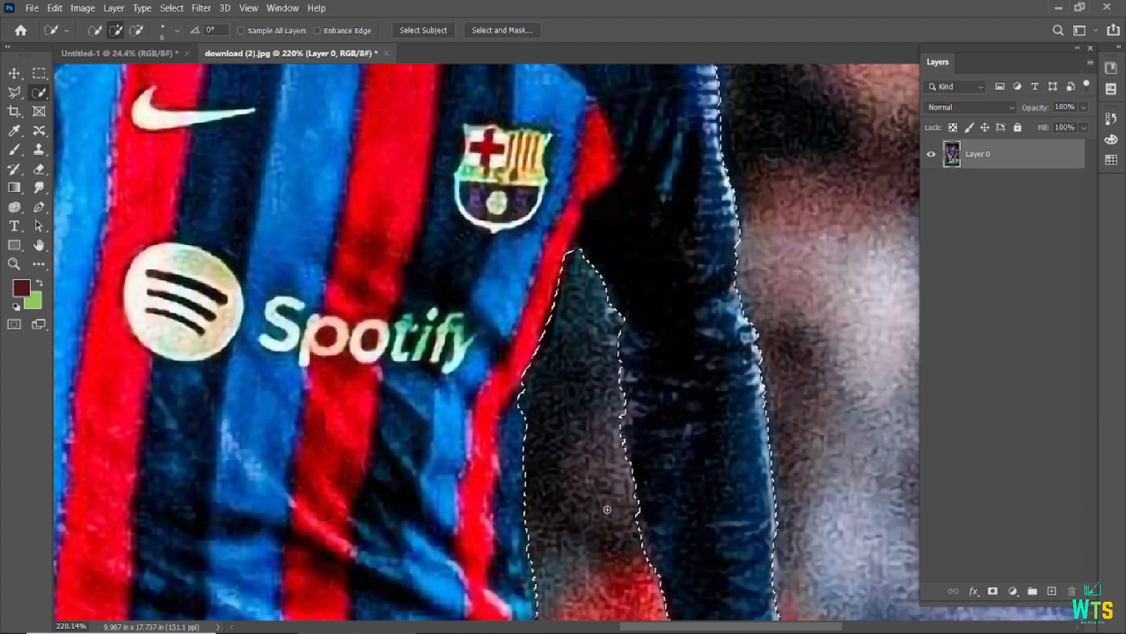
scroll(548, 221, down, 3)
drag(549, 221, 541, 424)
drag(738, 234, 468, 221)
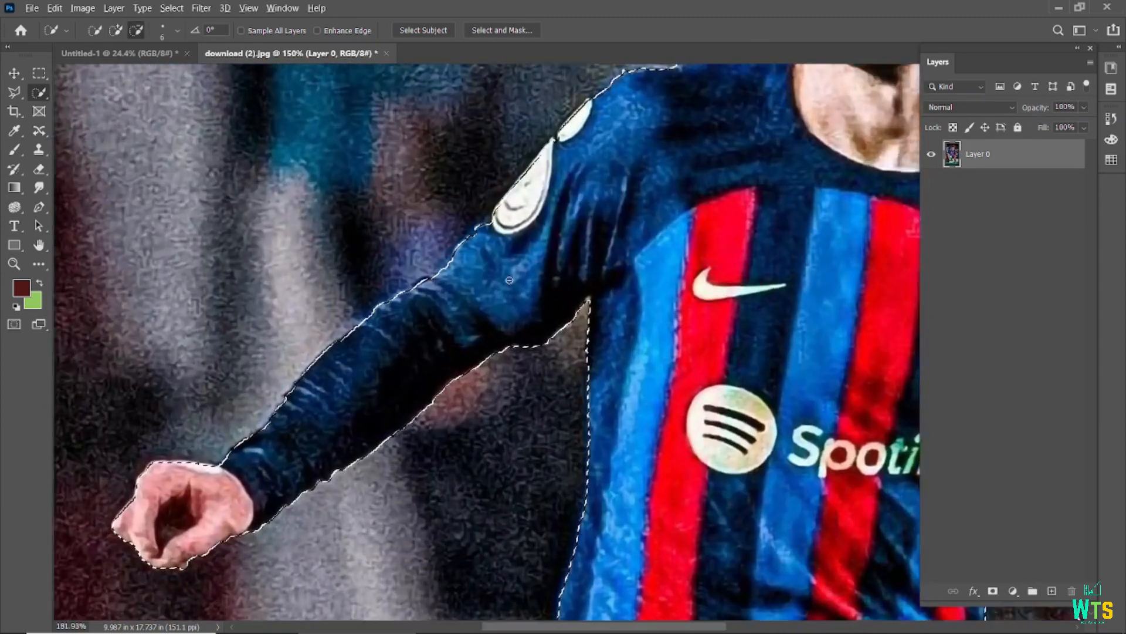
scroll(468, 221, down, 5)
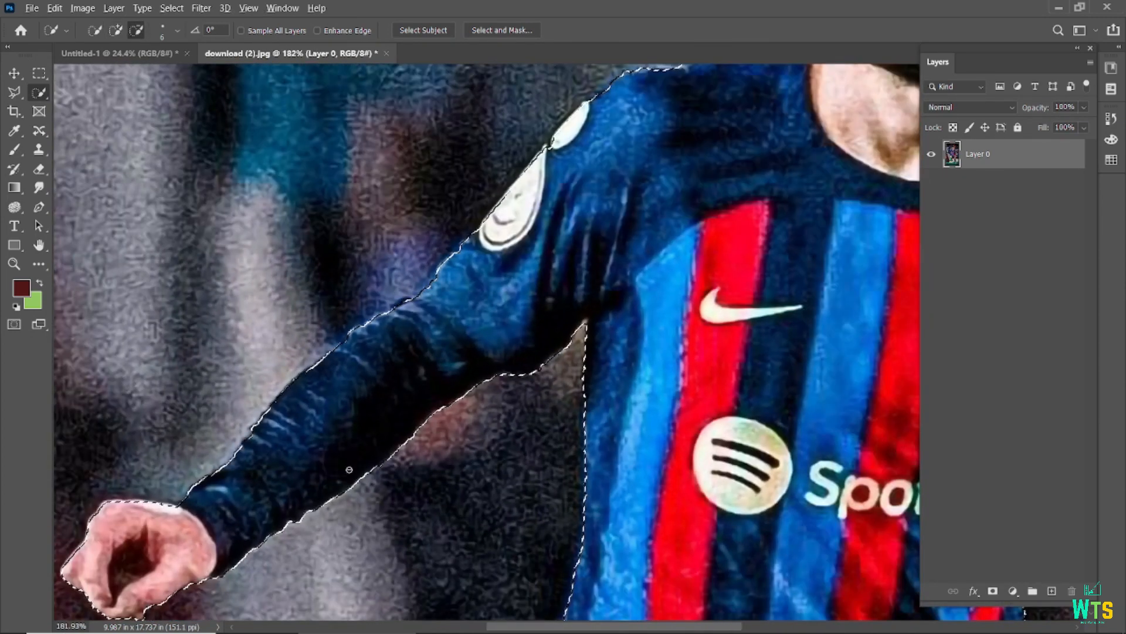
scroll(589, 571, up, 6)
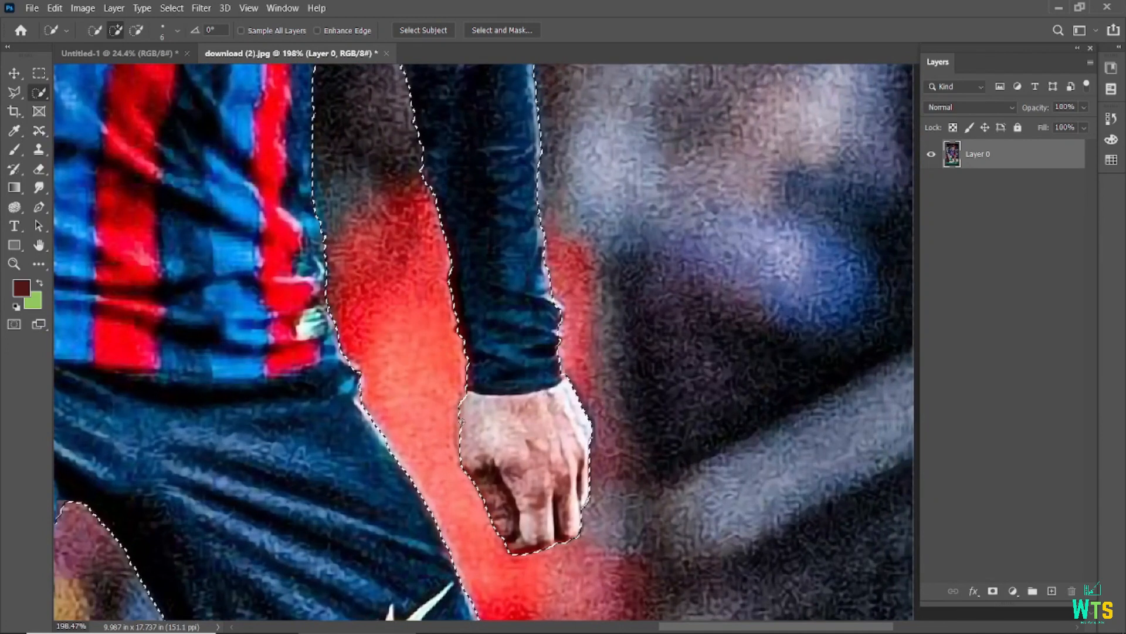
Step: Extend the player selection over the legs and boots and add the ball
scroll(476, 461, down, 4)
scroll(466, 246, up, 3)
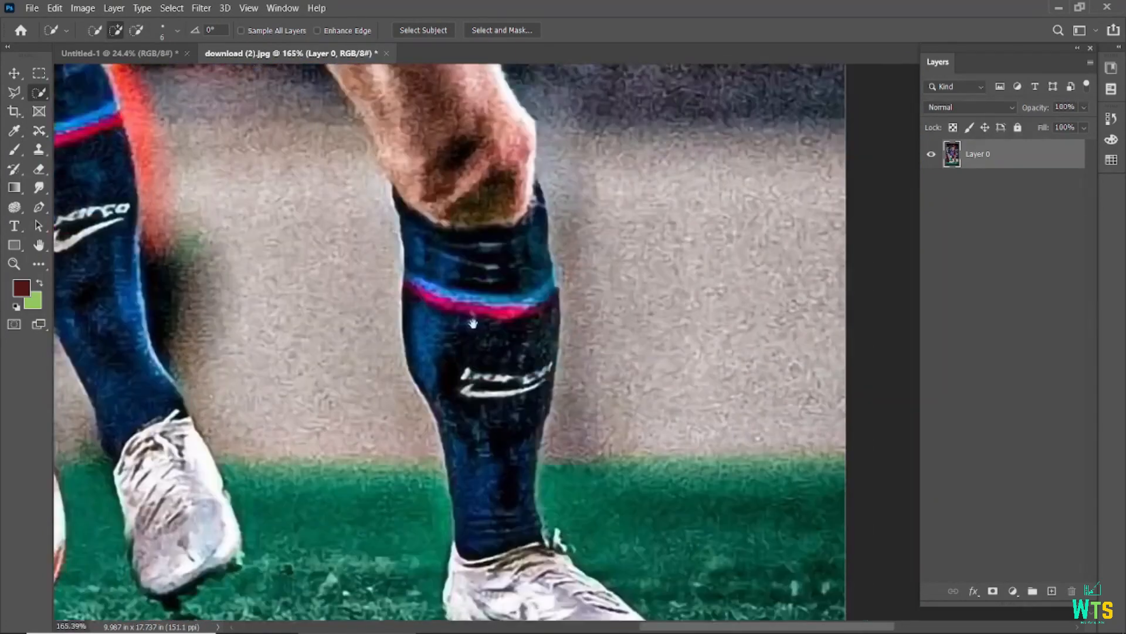
scroll(466, 247, left, 5)
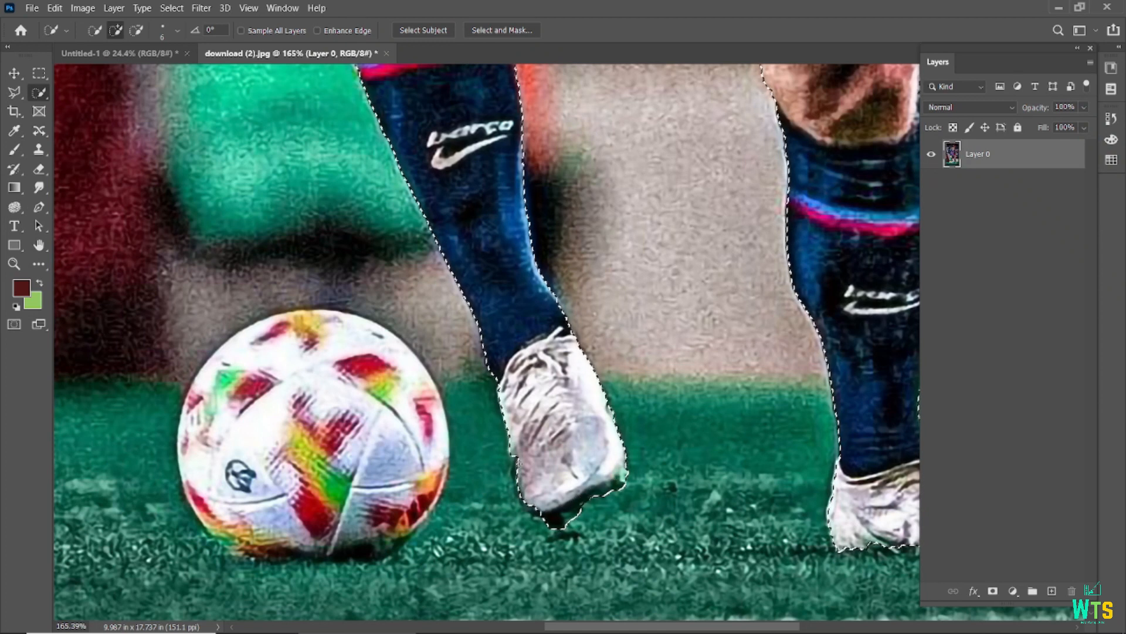
drag(328, 411, 282, 481)
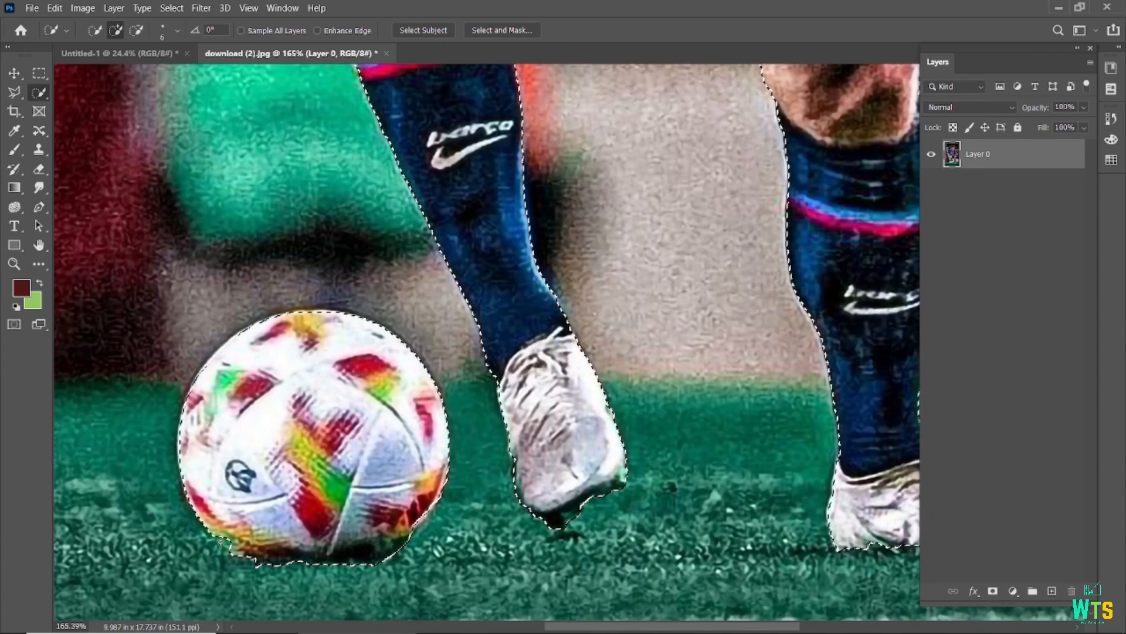
Step: Invert the selection and delete the background around the player and ball
scroll(364, 470, down, 5)
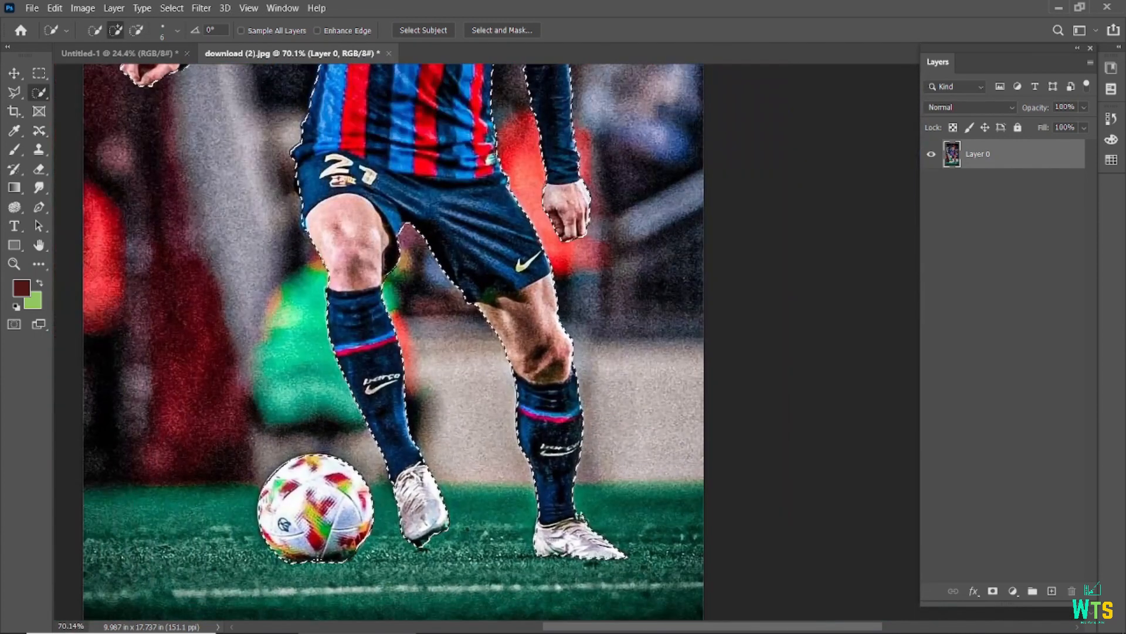
key(ctrl+shift+i)
key(Delete)
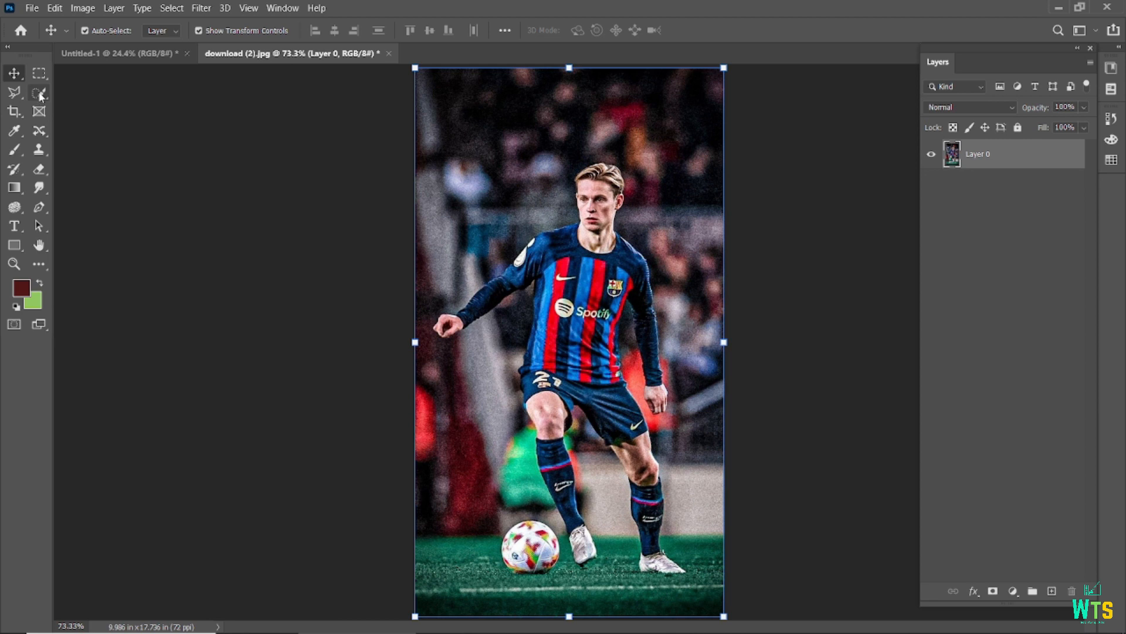
click(40, 94)
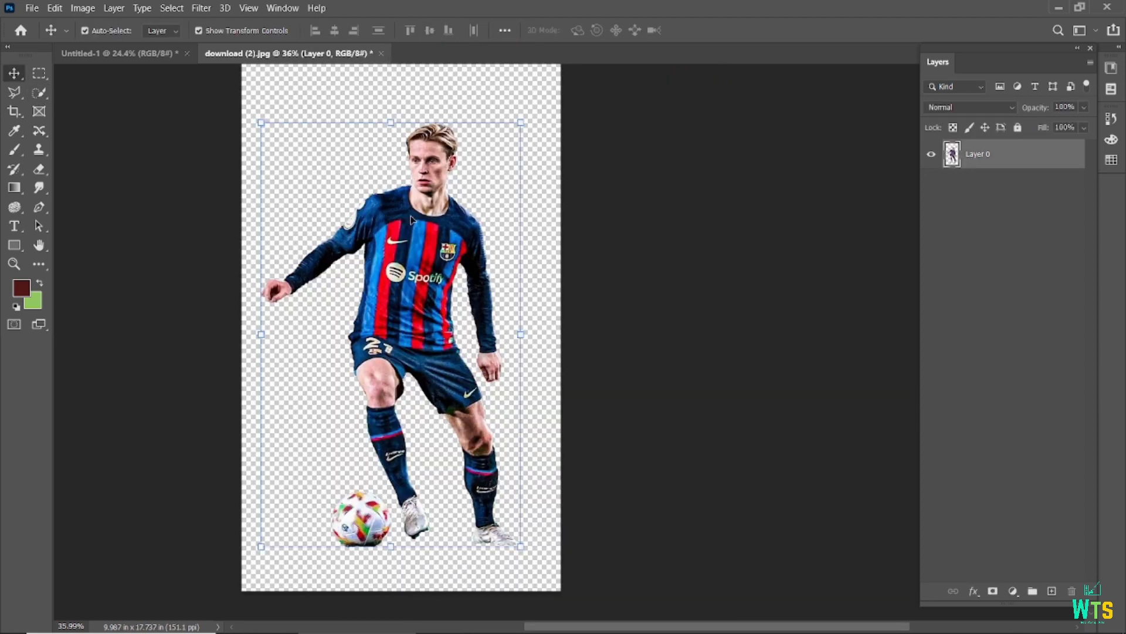
Step: Place the cut-out player and ball over the lower middle of the crowd background in Untitled-1
drag(377, 301, 570, 397)
click(815, 338)
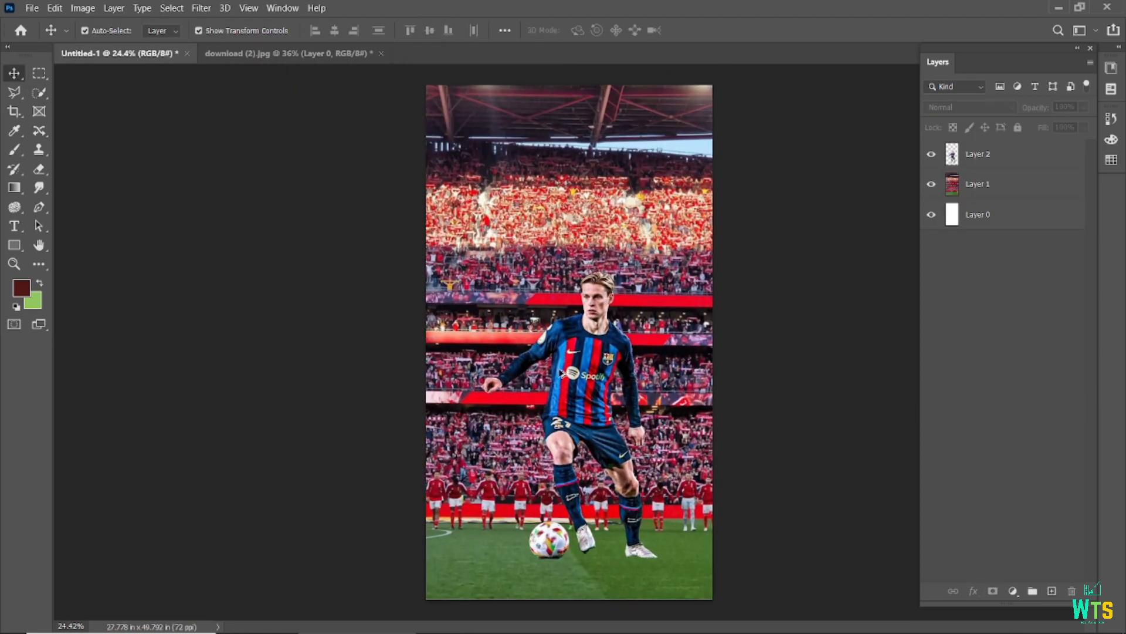
Step: Enlarge the crowd background layer to about 125% around its centre and close the player's source document
scroll(891, 230, up, 1)
click(674, 230)
scroll(674, 231, down, 2)
key(ctrl+t)
drag(469, 163, 445, 122)
mouse_move(590, 229)
mouse_down()
mouse_move(589, 251)
mouse_move(589, 234)
mouse_up()
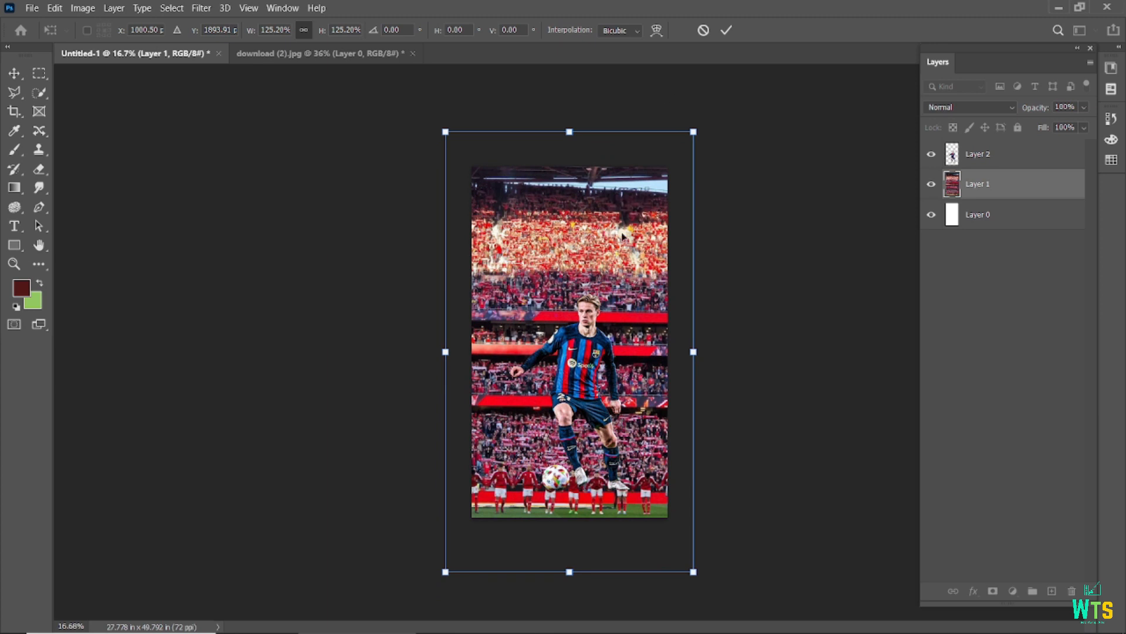
click(726, 30)
click(812, 184)
scroll(812, 184, up, 2)
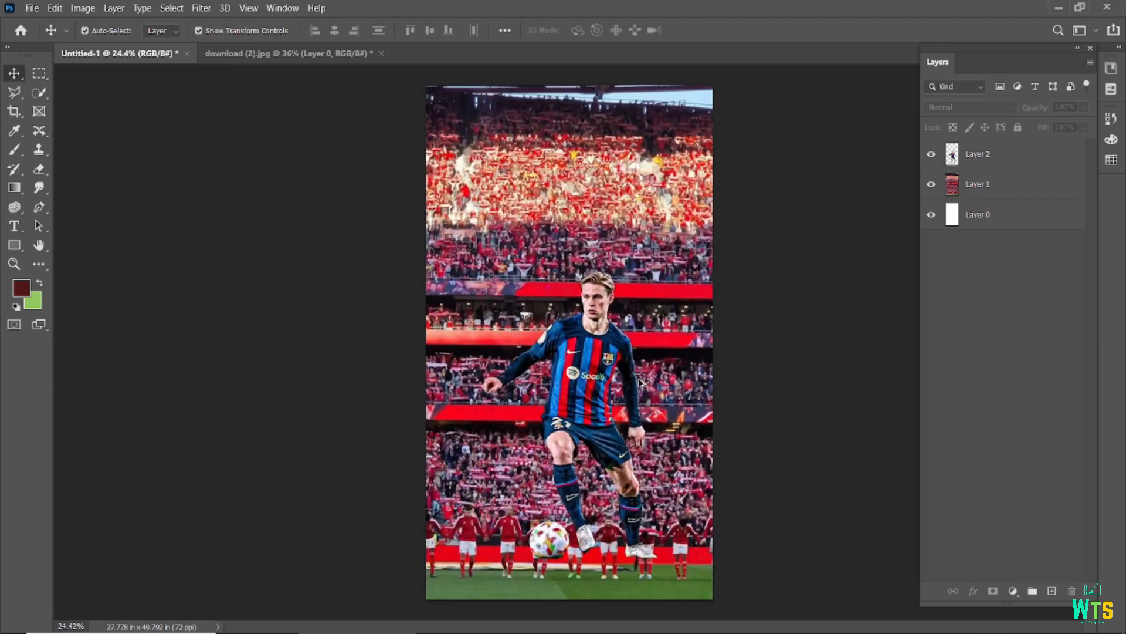
click(381, 53)
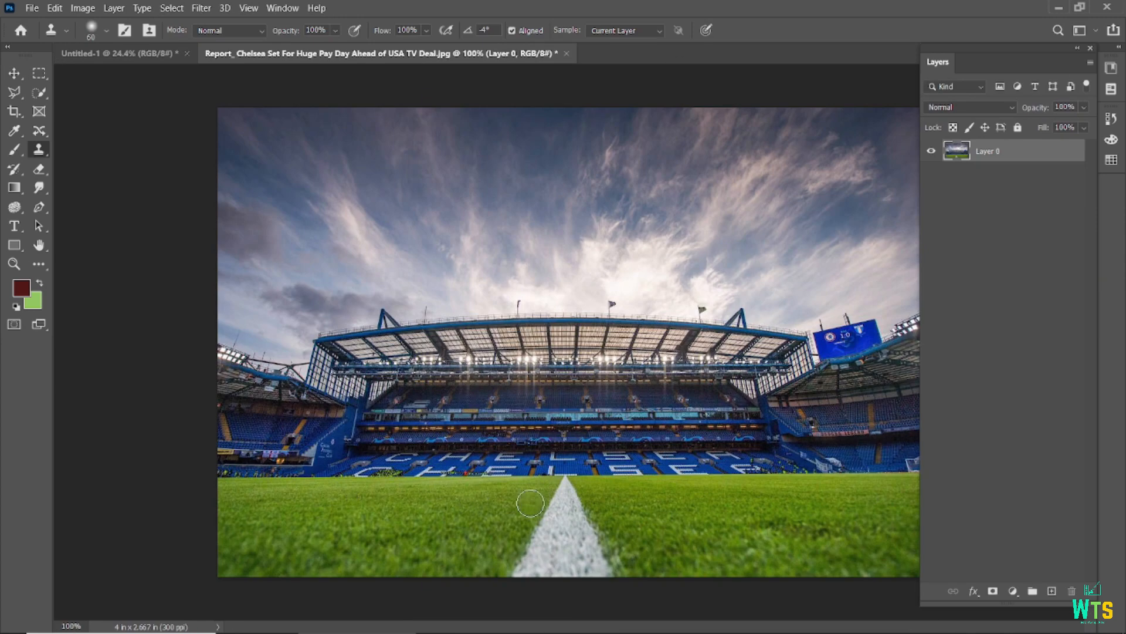
Step: Clone grass over the pitch's white centre line in the Chelsea stadium photo with an 80 px brush
key(bracketright)
key(bracketright)
drag(531, 503, 605, 499)
mouse_move(516, 527)
mouse_down()
mouse_move(621, 518)
mouse_move(489, 535)
mouse_move(529, 557)
mouse_up()
scroll(515, 571, down, 2)
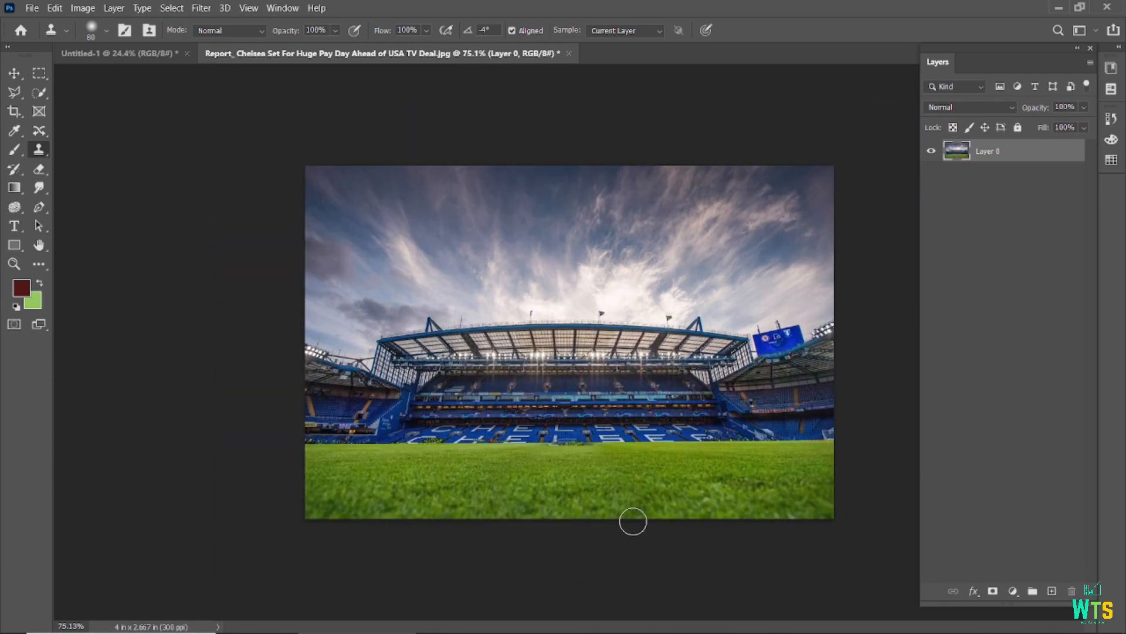
scroll(632, 520, up, 3)
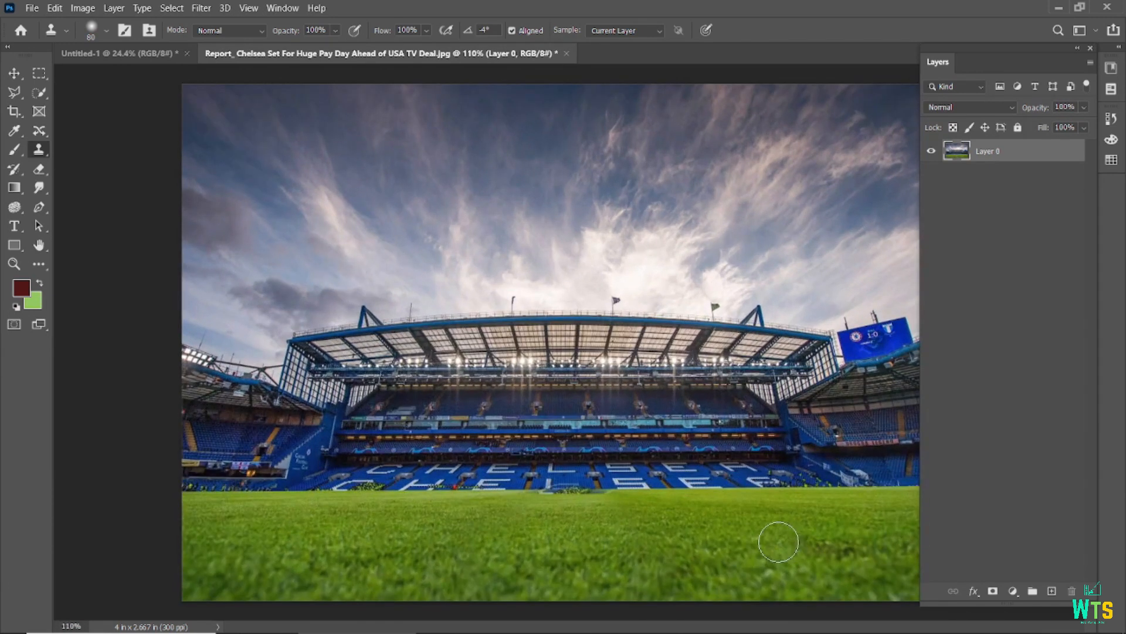
Step: Place the stadium photo in Untitled-1, scale it across the canvas width and order its layer beneath the player
click(14, 74)
drag(528, 293, 576, 473)
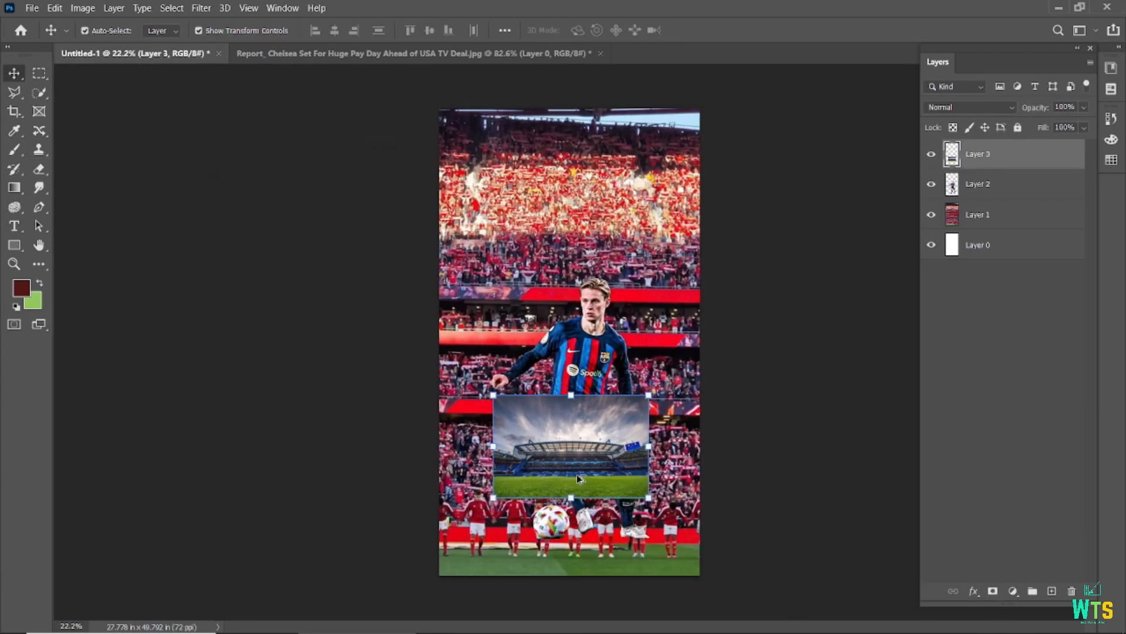
drag(648, 497, 741, 559)
key(Return)
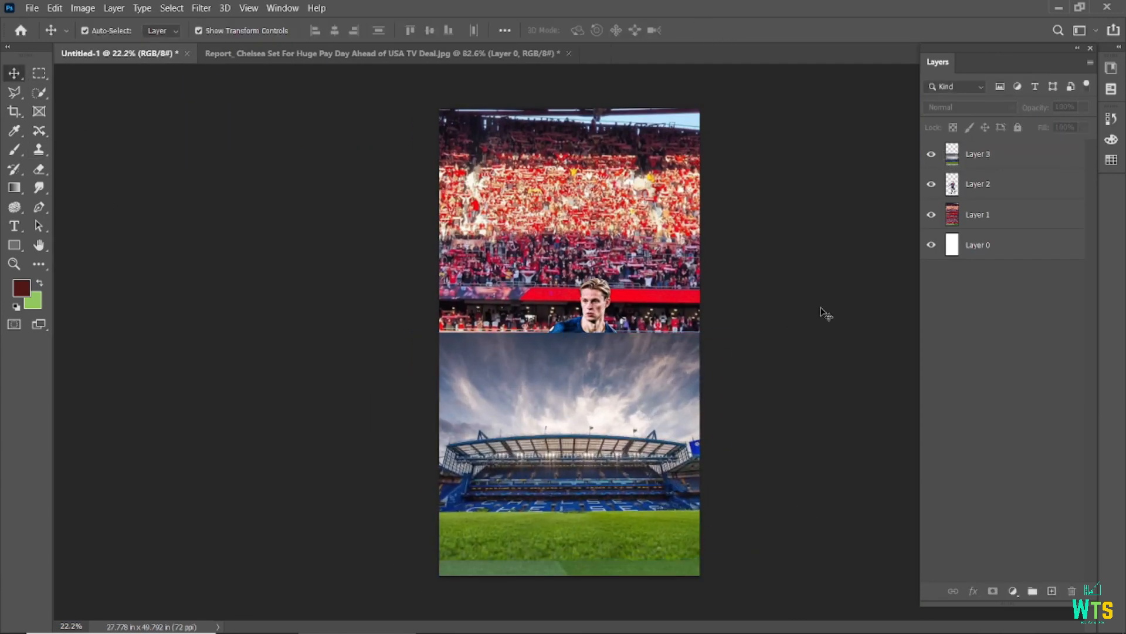
drag(1007, 186, 1007, 197)
scroll(807, 384, up, 1)
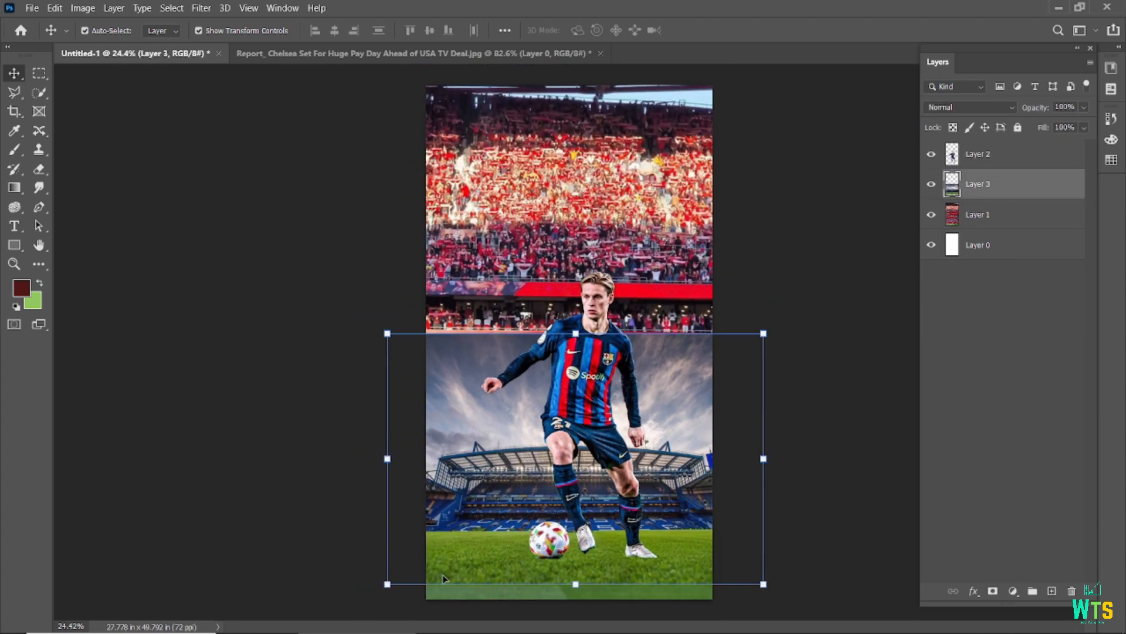
Step: Enlarge the stadium photo layer to about 107% and shift it so the pitch sits under the player's feet
drag(444, 579, 450, 575)
drag(386, 594, 374, 593)
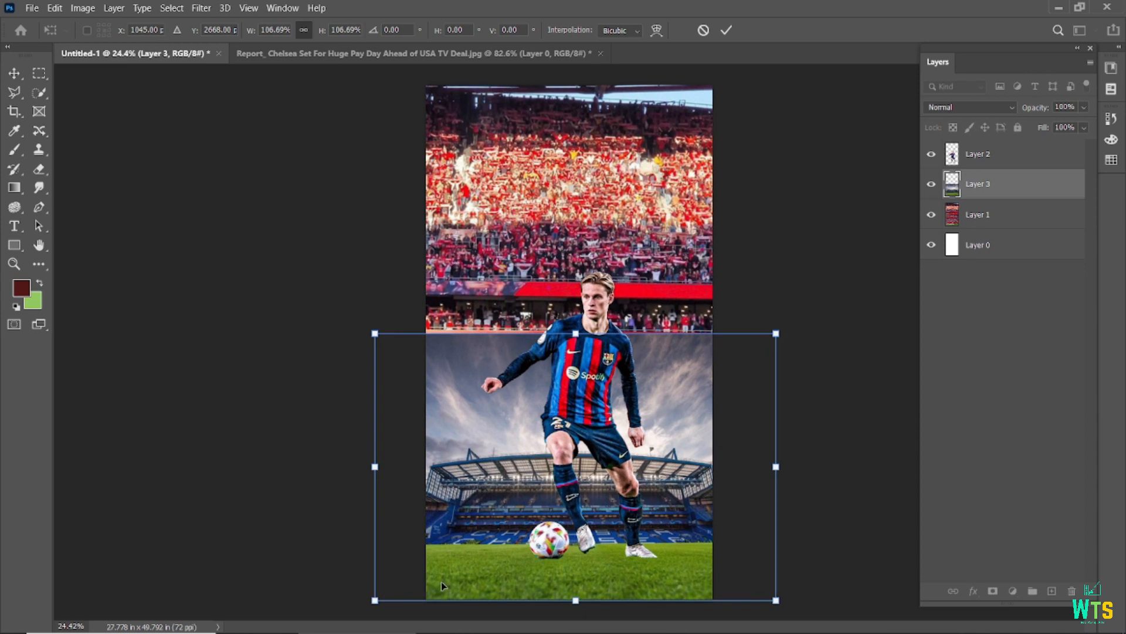
drag(441, 582, 443, 572)
key(Return)
click(854, 327)
Step: Move the player and ball straight up by about 0.75 in
scroll(596, 488, up, 1)
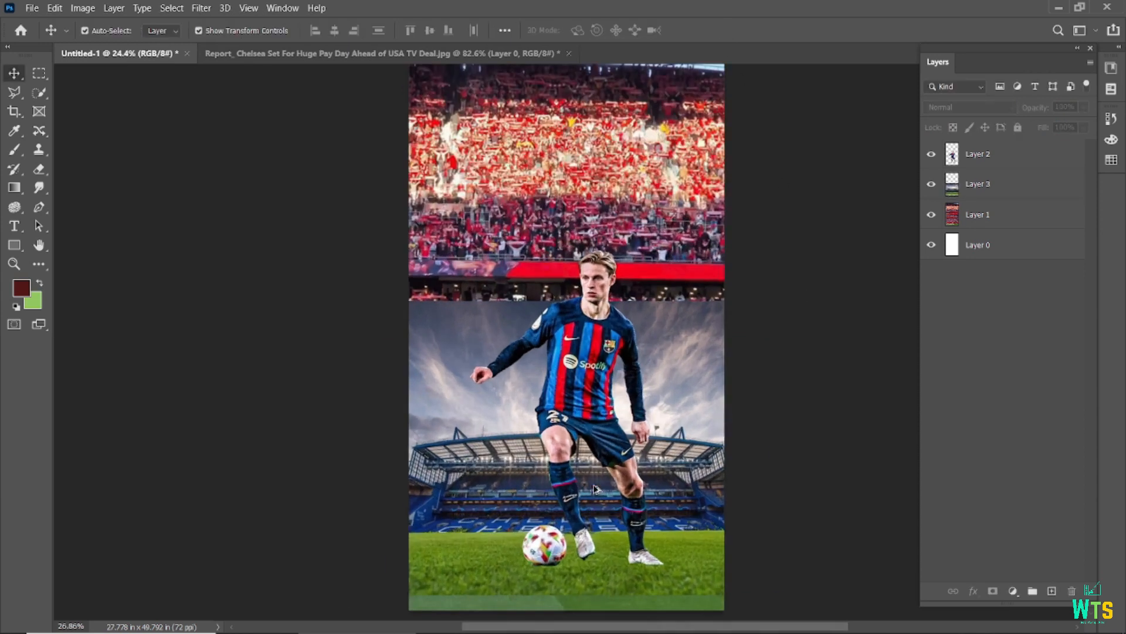
scroll(595, 361, down, 1)
drag(604, 342, 605, 334)
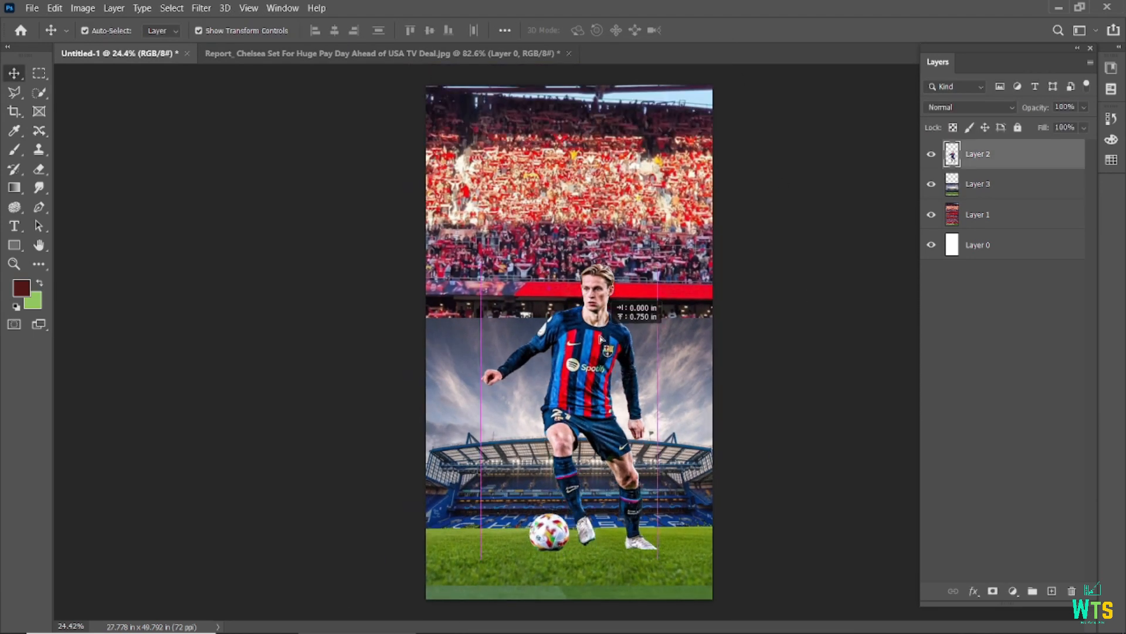
Step: Enlarge the stadium photo layer to about 113% and centre it horizontally behind the player
click(547, 570)
drag(376, 317, 324, 282)
mouse_move(481, 463)
mouse_down()
mouse_move(499, 477)
mouse_move(499, 459)
mouse_up()
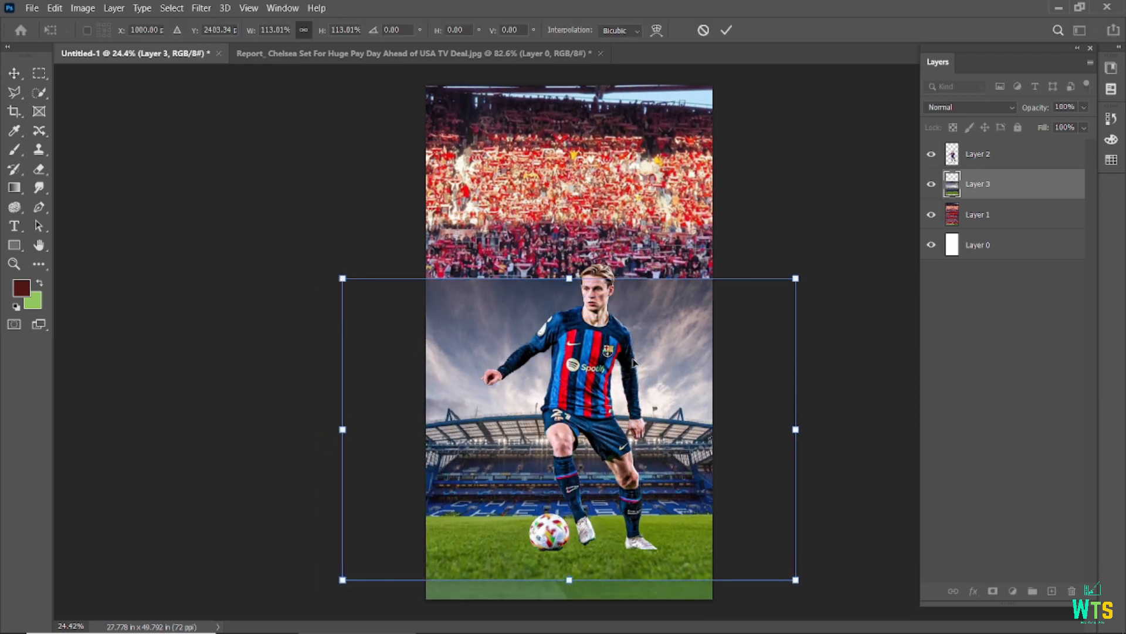
click(728, 31)
click(832, 395)
Step: Adjust the stadium photo layer vertically so the grass reaches the canvas's lower edge beneath the player
scroll(569, 562, up, 7)
scroll(569, 562, down, 2)
click(586, 521)
drag(566, 526, 568, 562)
click(727, 30)
click(262, 377)
scroll(645, 449, down, 5)
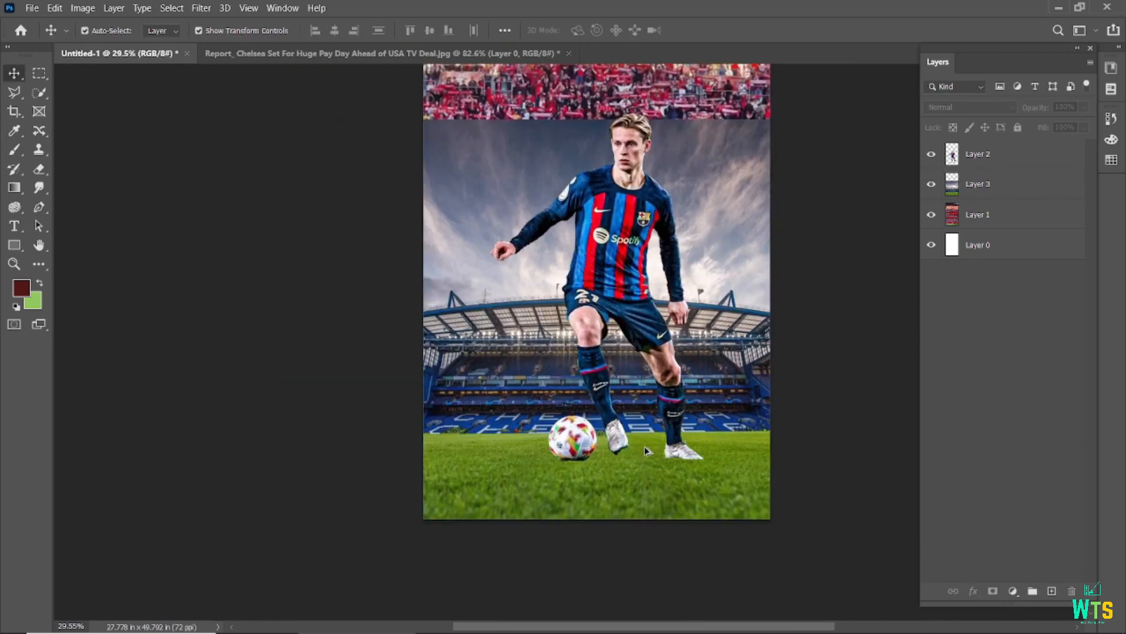
scroll(588, 486, down, 2)
Step: Add a layer mask to the stadium photo and paint out its sky and stands with a soft 800 px black brush
click(547, 379)
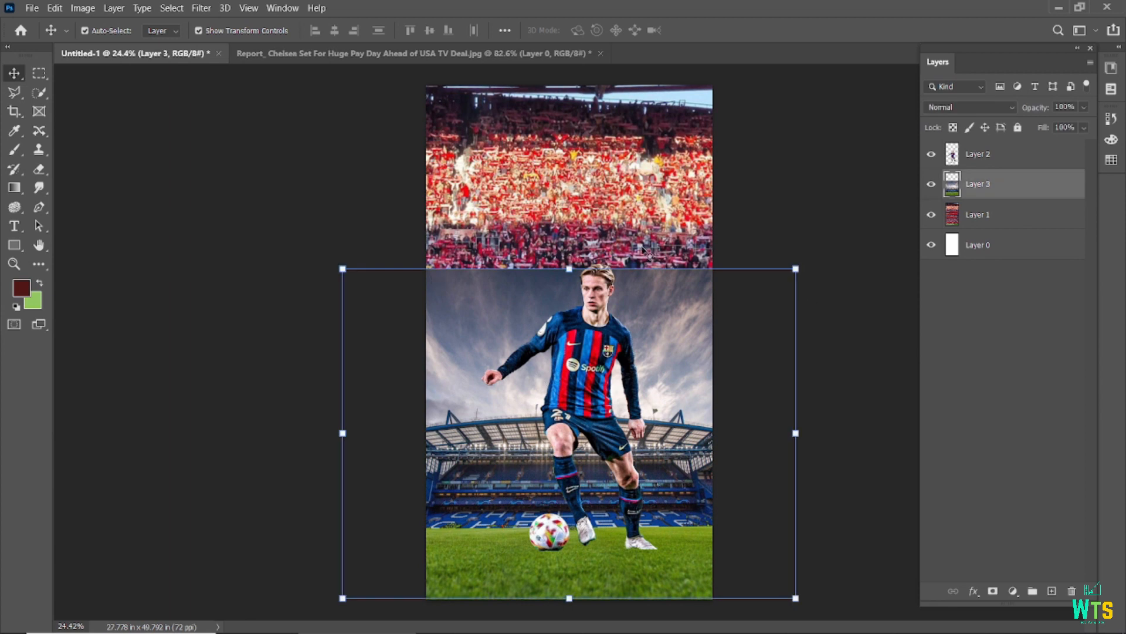
click(993, 591)
key(b)
key(d)
mouse_move(447, 264)
mouse_down()
mouse_move(674, 281)
mouse_move(386, 358)
mouse_move(390, 414)
mouse_move(427, 453)
mouse_move(684, 465)
mouse_move(421, 467)
mouse_up()
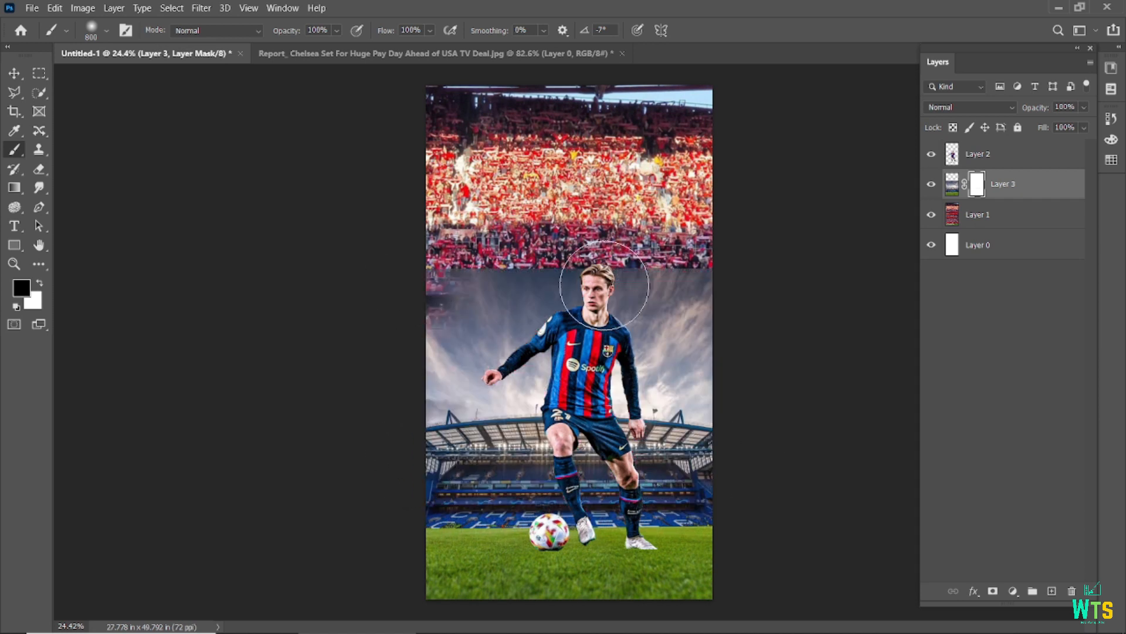
mouse_move(384, 358)
mouse_down()
mouse_move(414, 452)
mouse_move(589, 459)
mouse_up()
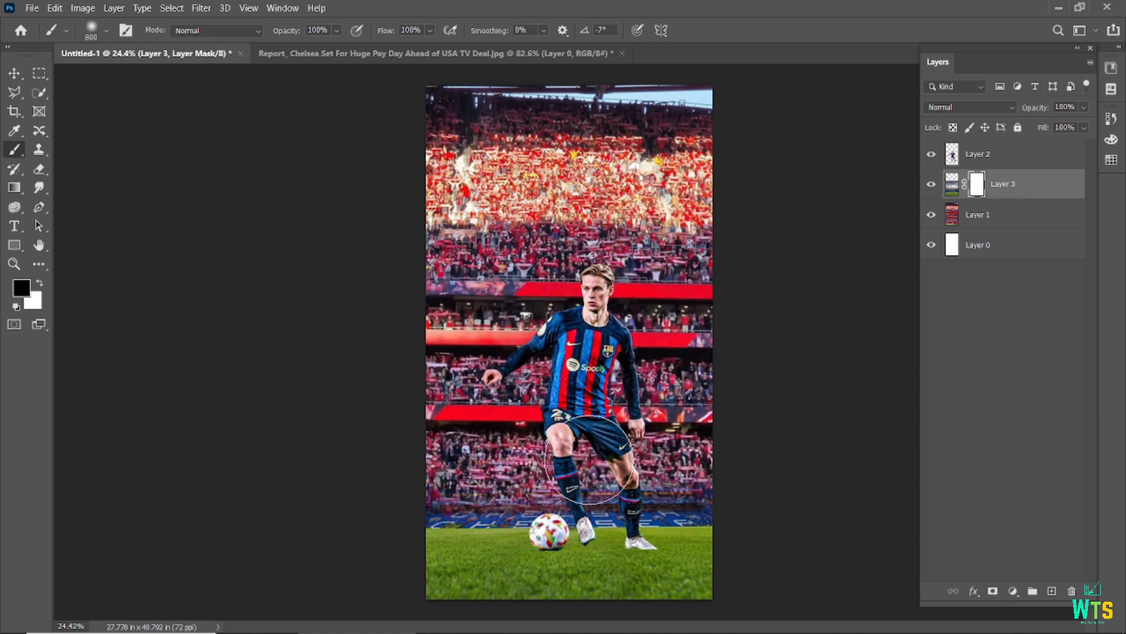
key(v)
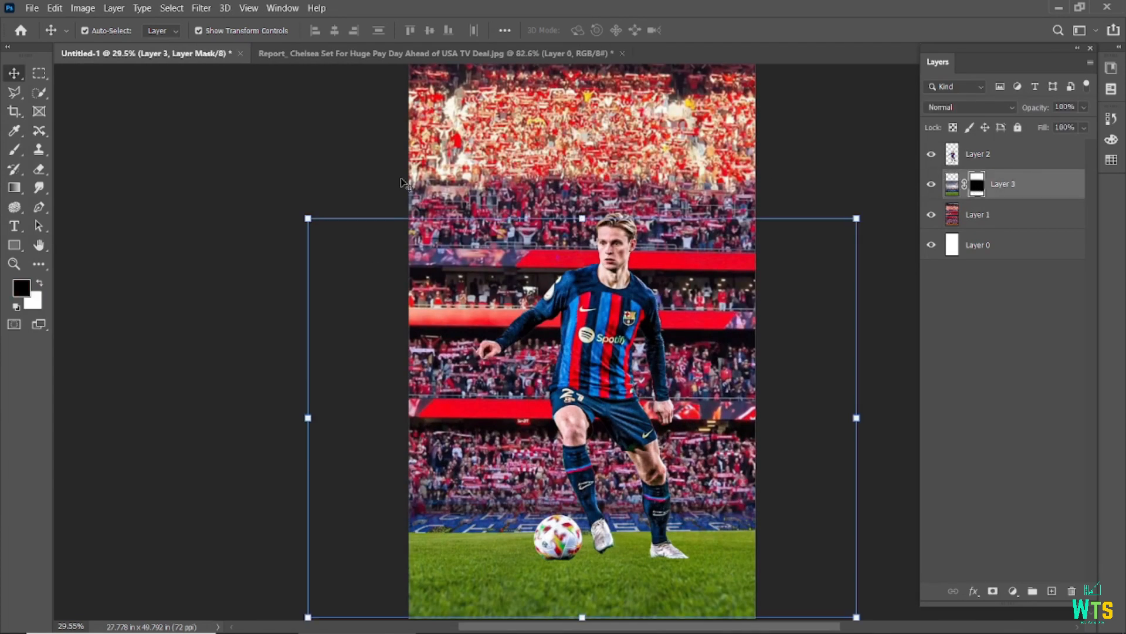
key(b)
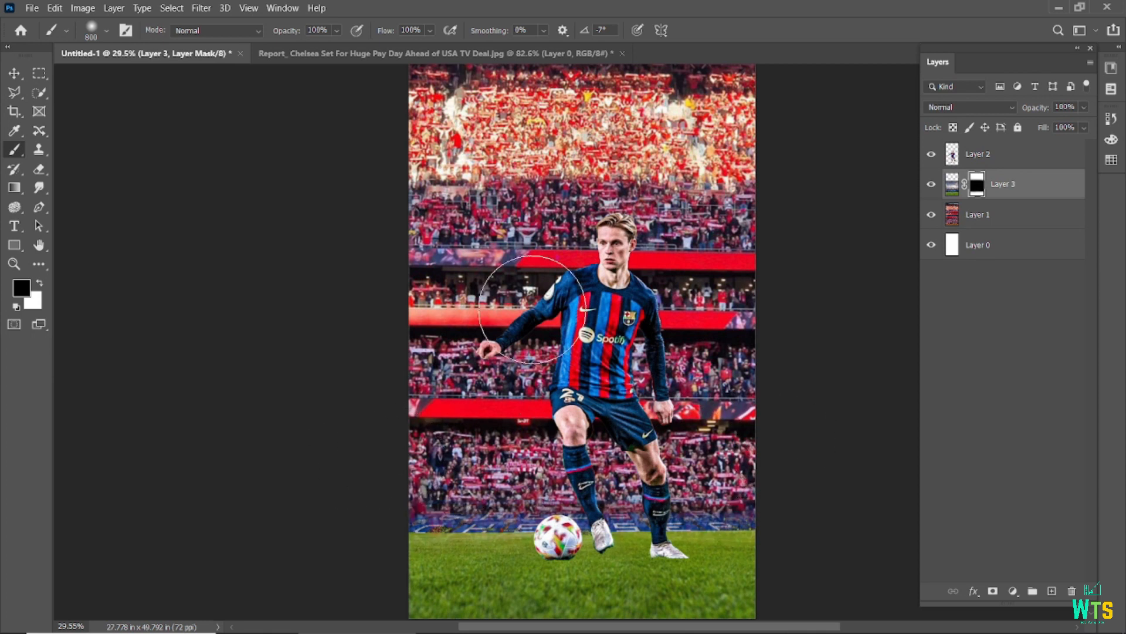
key(v)
click(265, 264)
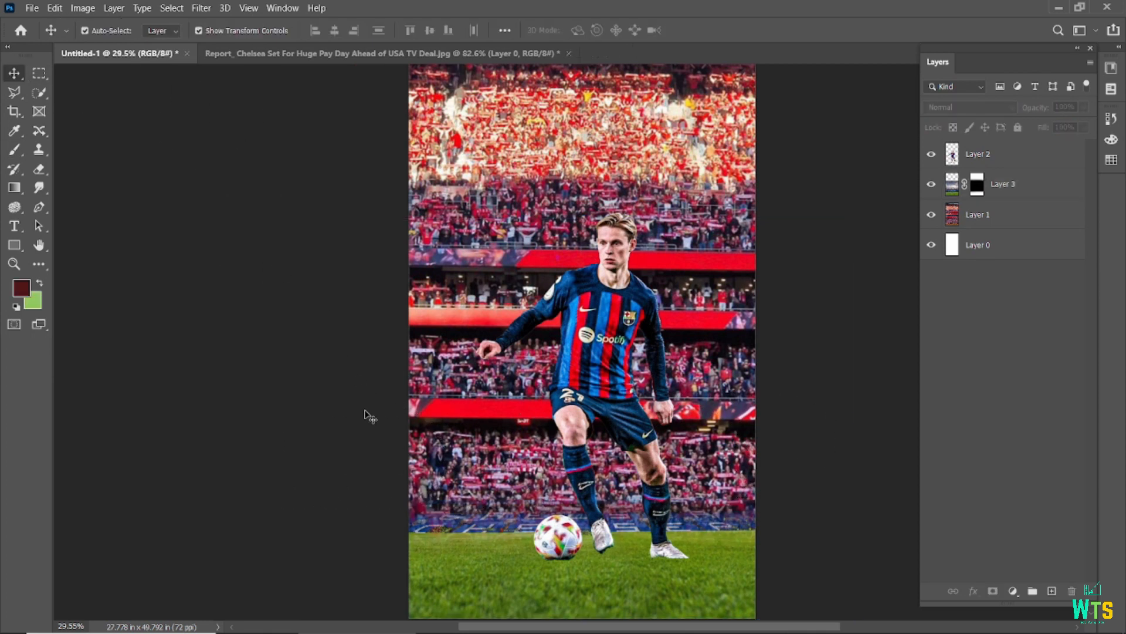
scroll(578, 431, down, 1)
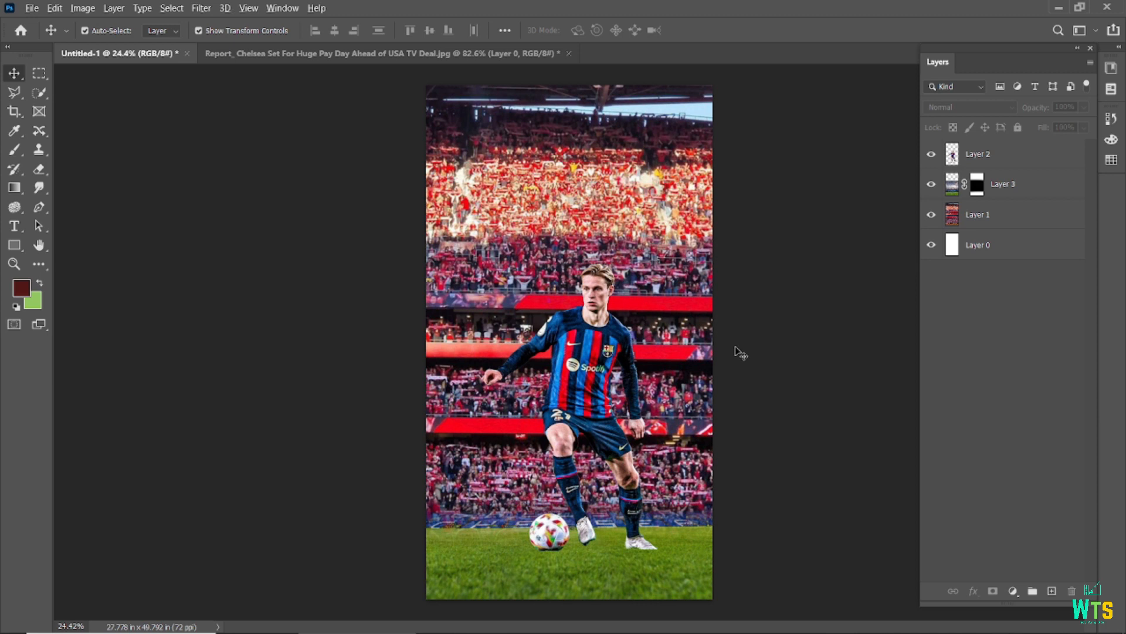
Step: Add a Curves adjustment clipped to the crowd background and pull the lower part of the RGB curve down to darken its shadows
click(519, 254)
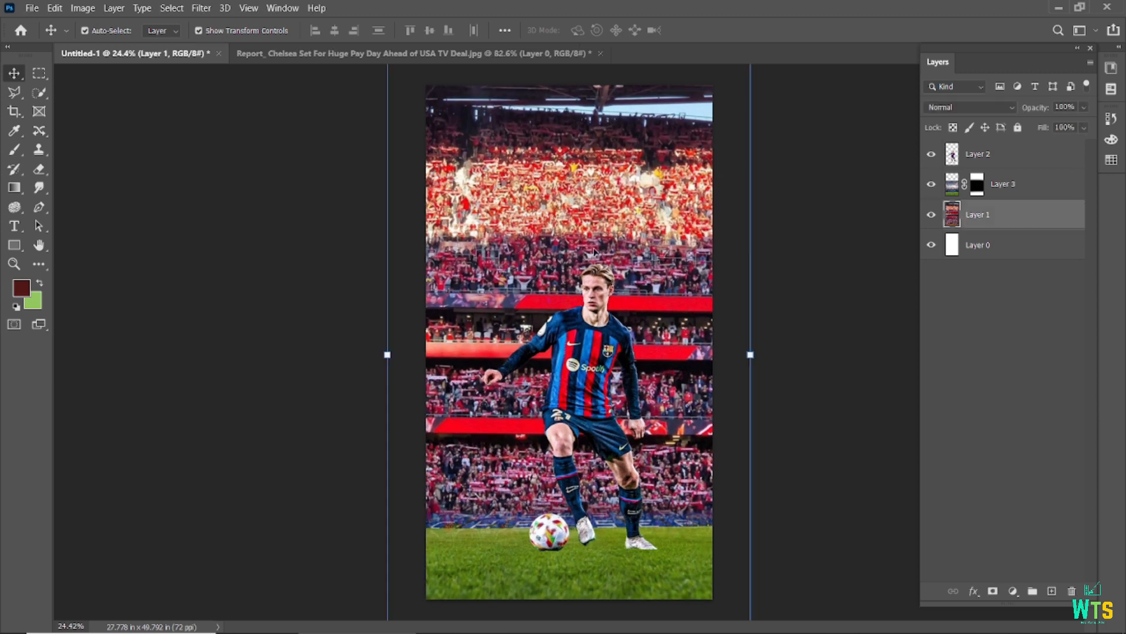
click(1012, 590)
click(1033, 405)
click(196, 552)
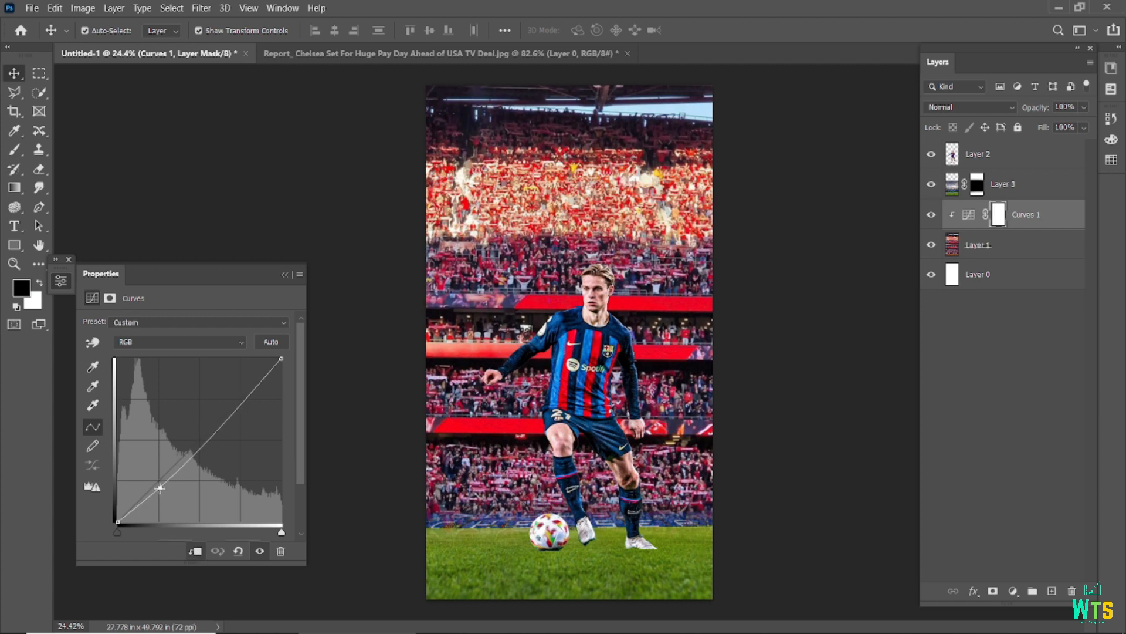
drag(160, 486, 155, 500)
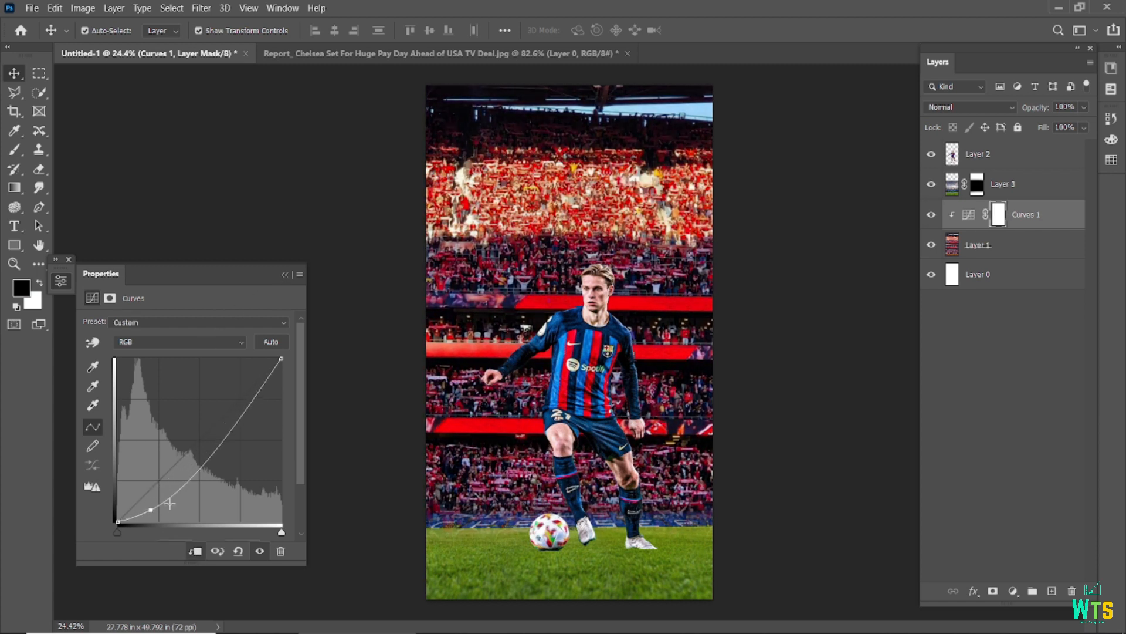
click(260, 550)
click(260, 550)
click(284, 274)
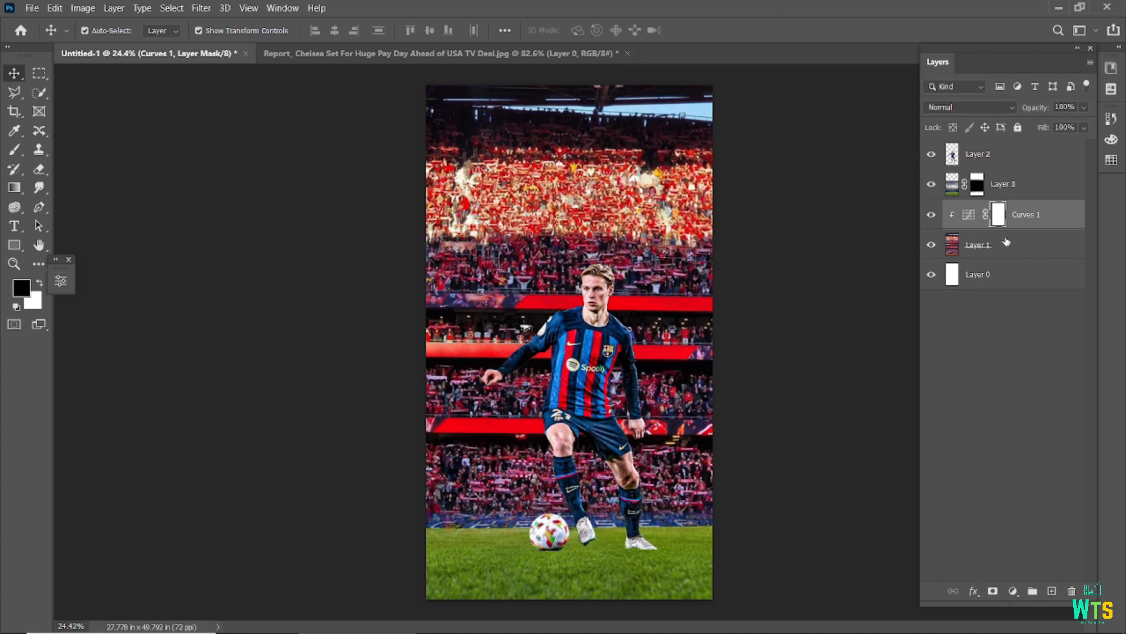
Step: Add a clipped Color Balance adjustment to the crowd background with midtones at Cyan-Red +55 and Yellow-Blue +8
click(1007, 241)
click(1013, 590)
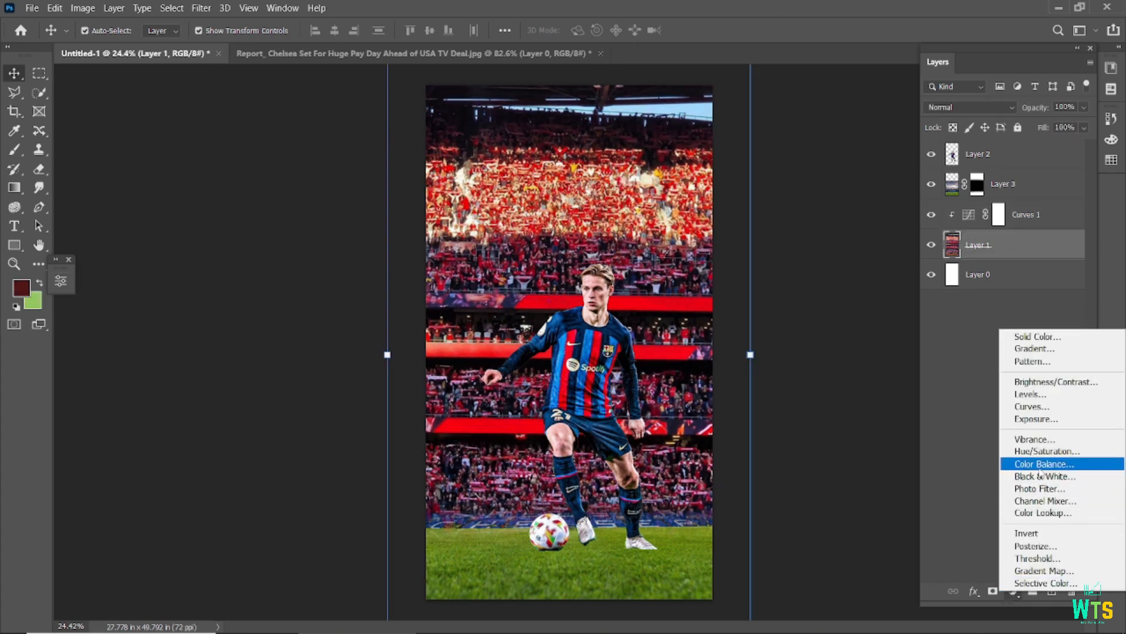
click(1041, 466)
drag(182, 355, 136, 399)
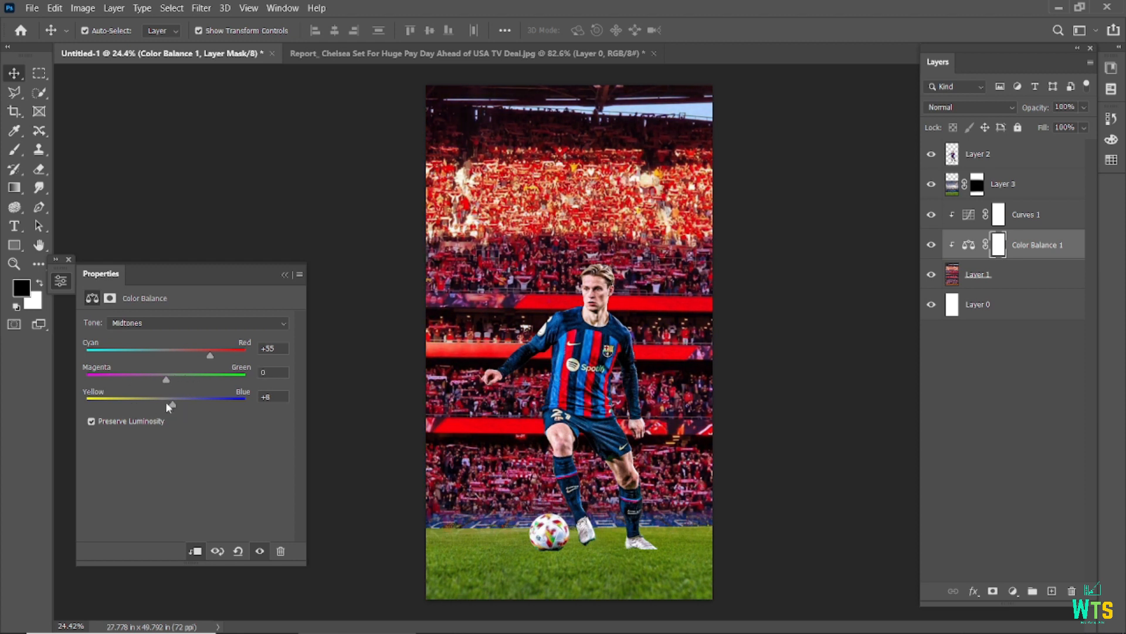
click(285, 274)
click(260, 213)
scroll(635, 315, down, 1)
scroll(635, 315, up, 2)
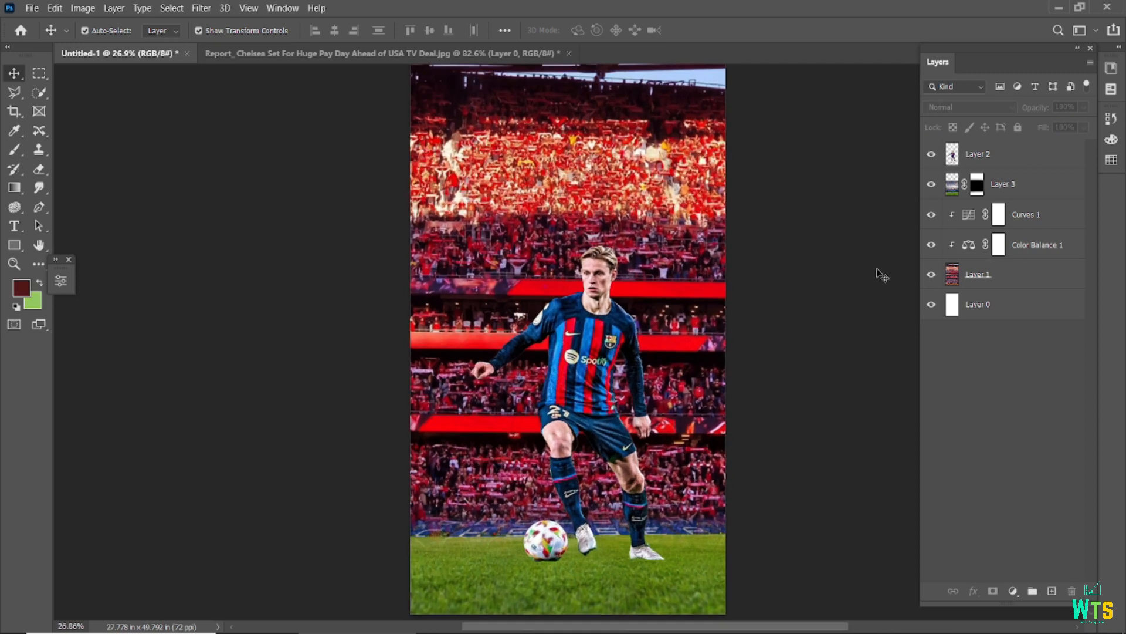
Step: Merge the crowd background with its Curves and Color Balance adjustments into one layer
click(975, 280)
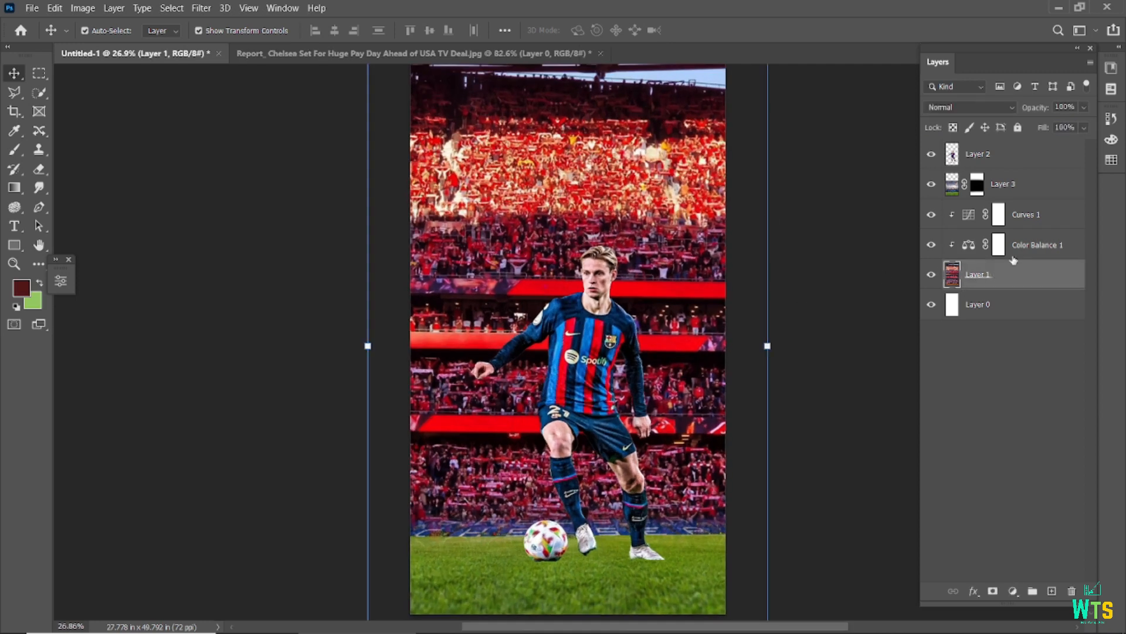
shift+click(1037, 223)
right_click(1038, 226)
click(877, 453)
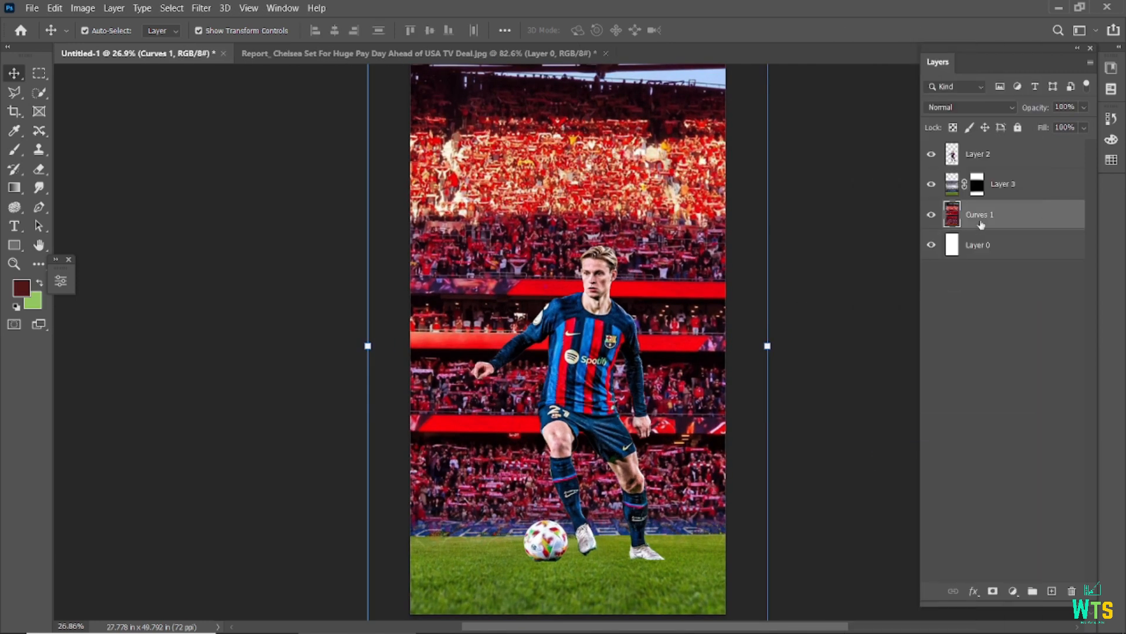
Step: Apply a Gaussian Blur with a 9.6 pixel radius to the merged crowd background
click(201, 8)
mouse_move(234, 183)
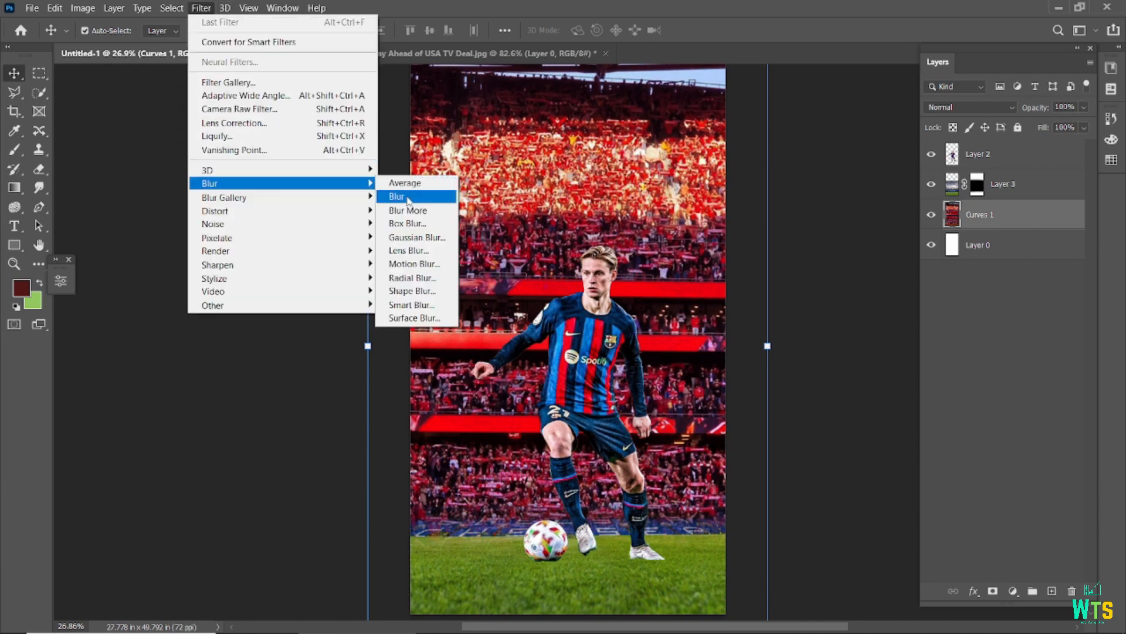
click(412, 237)
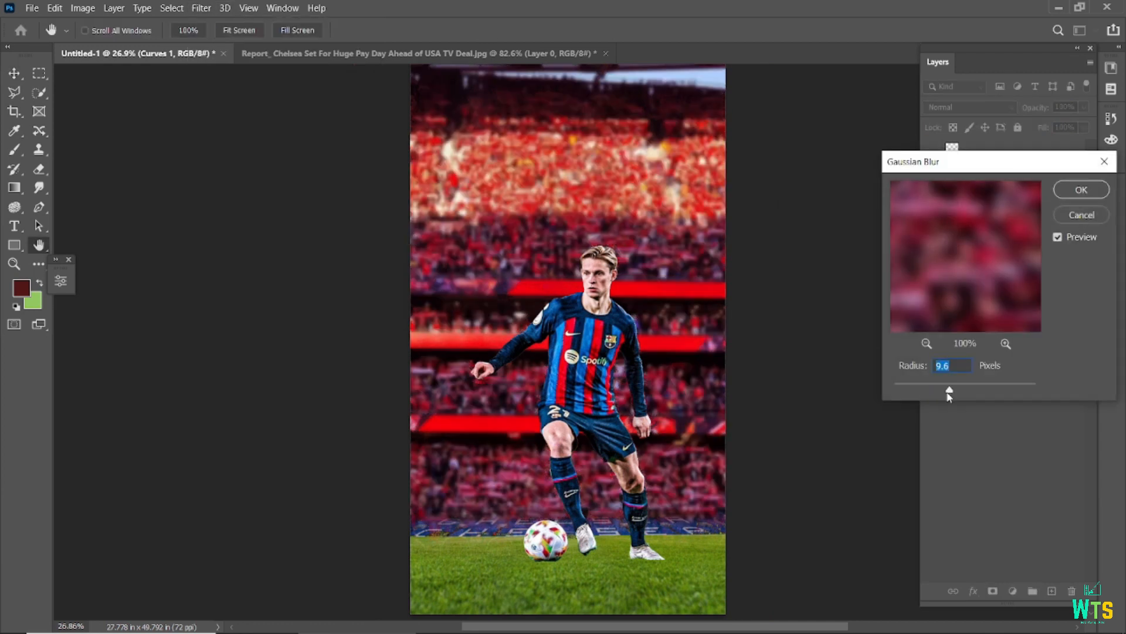
drag(992, 391, 947, 390)
click(1079, 189)
click(774, 370)
scroll(756, 376, down, 1)
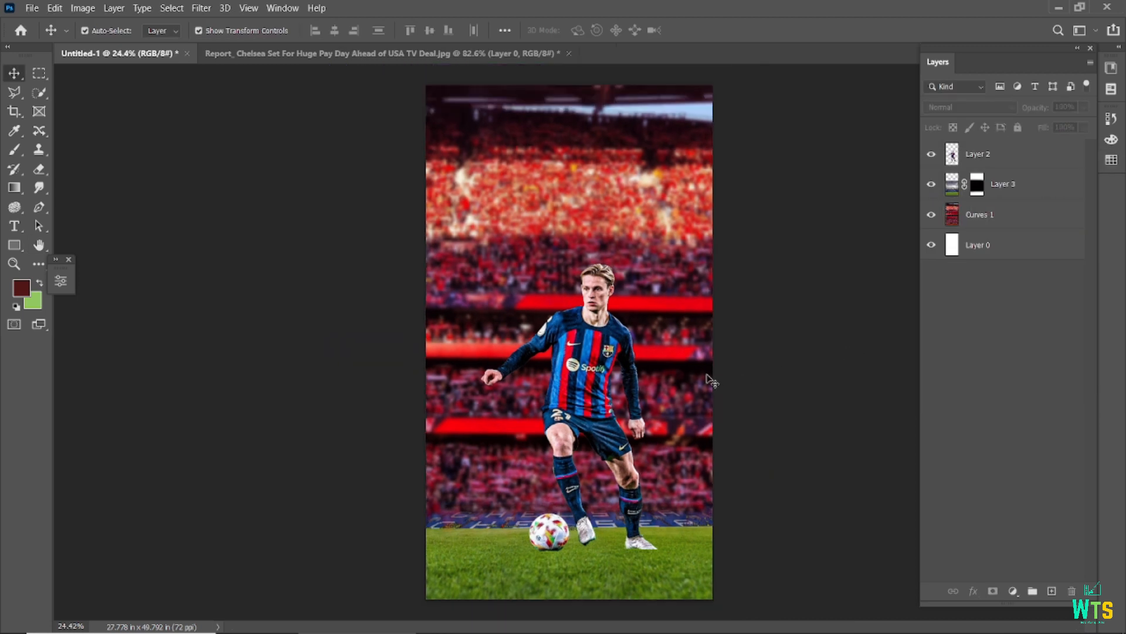
Step: Clip a Color Balance adjustment to the grass layer with midtones at Cyan-Red +69, Magenta-Green -82 and Yellow-Blue +1
click(608, 569)
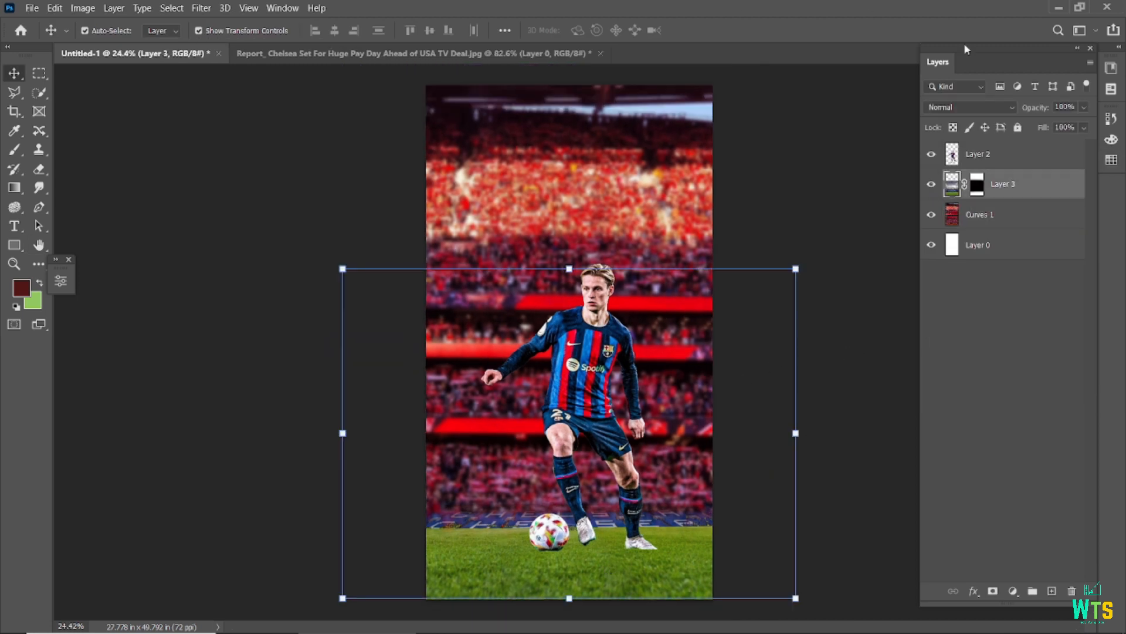
click(1009, 590)
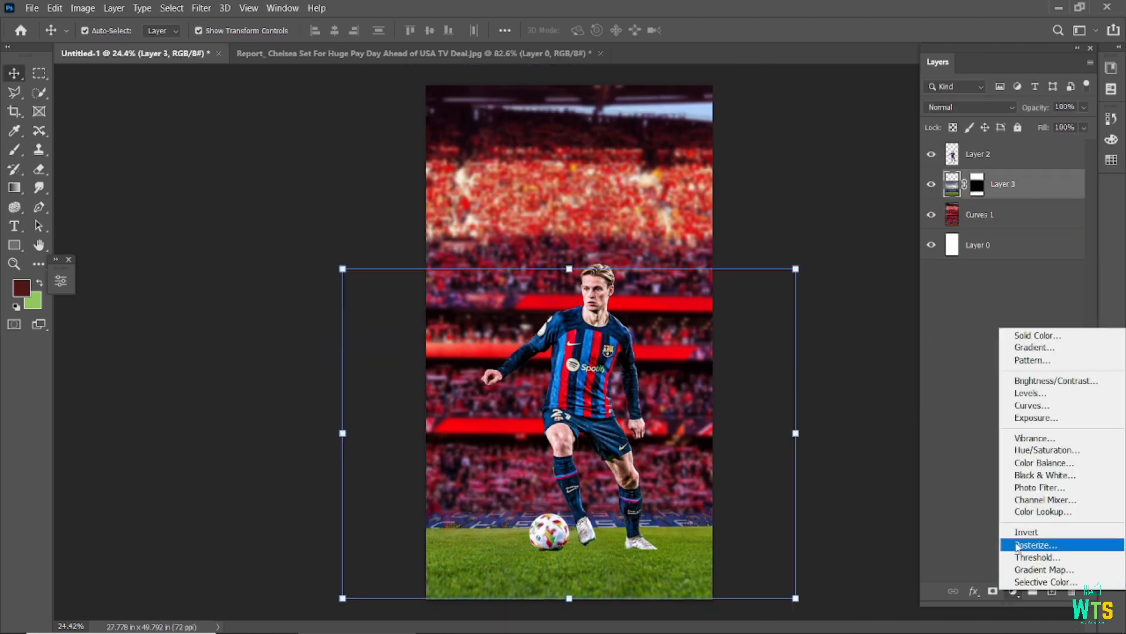
click(1032, 458)
click(195, 551)
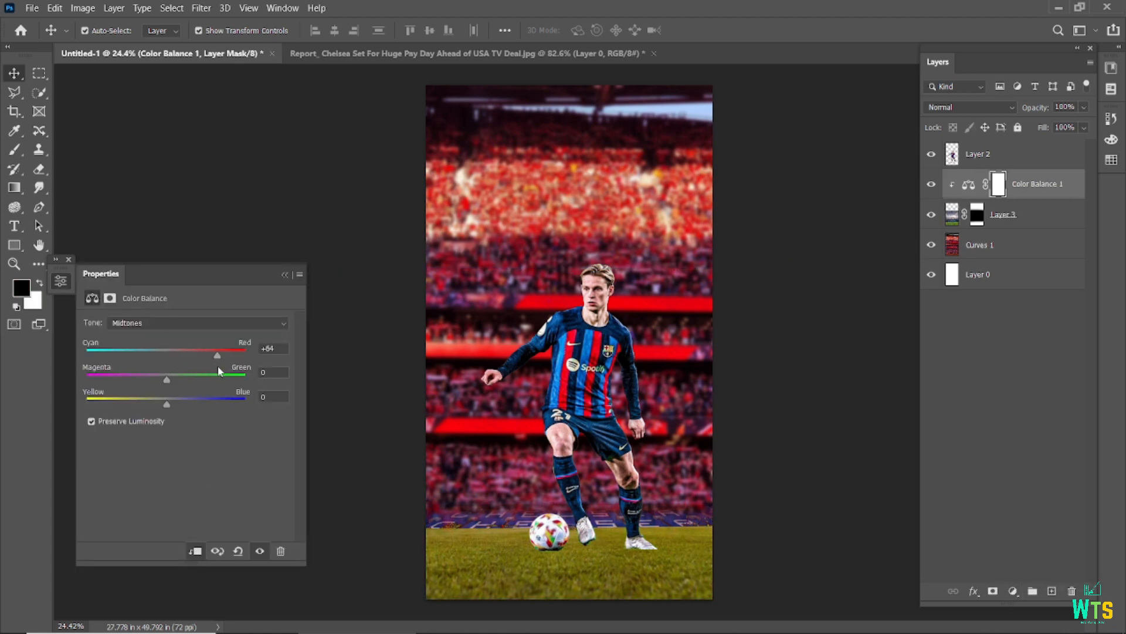
drag(167, 382, 181, 405)
drag(219, 356, 300, 363)
drag(171, 379, 125, 381)
drag(179, 406, 59, 402)
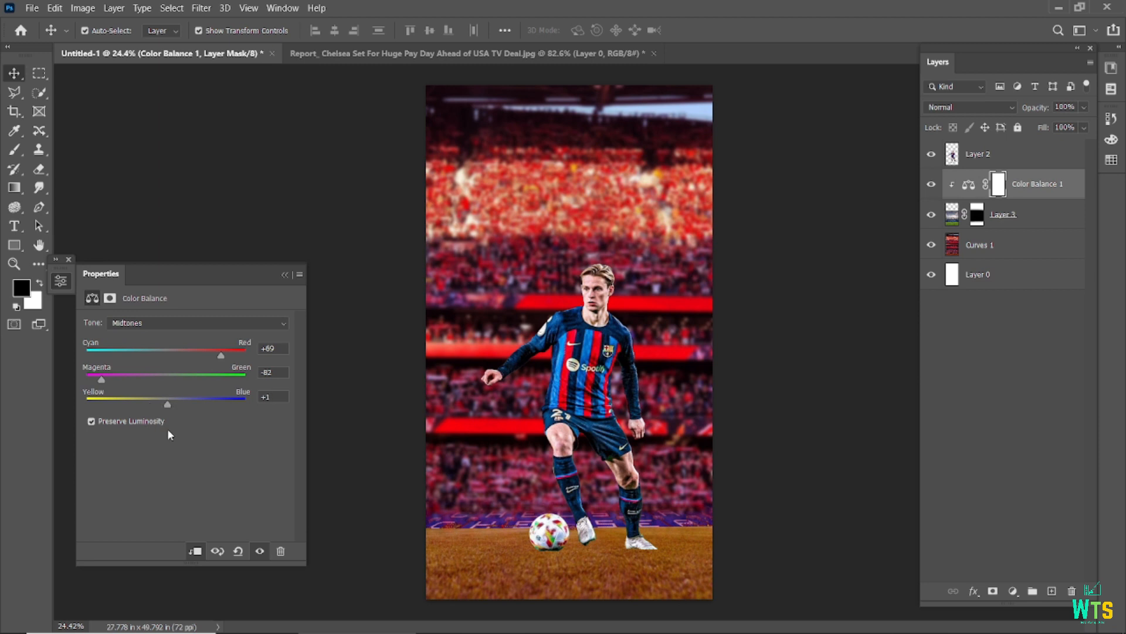
click(287, 276)
click(278, 295)
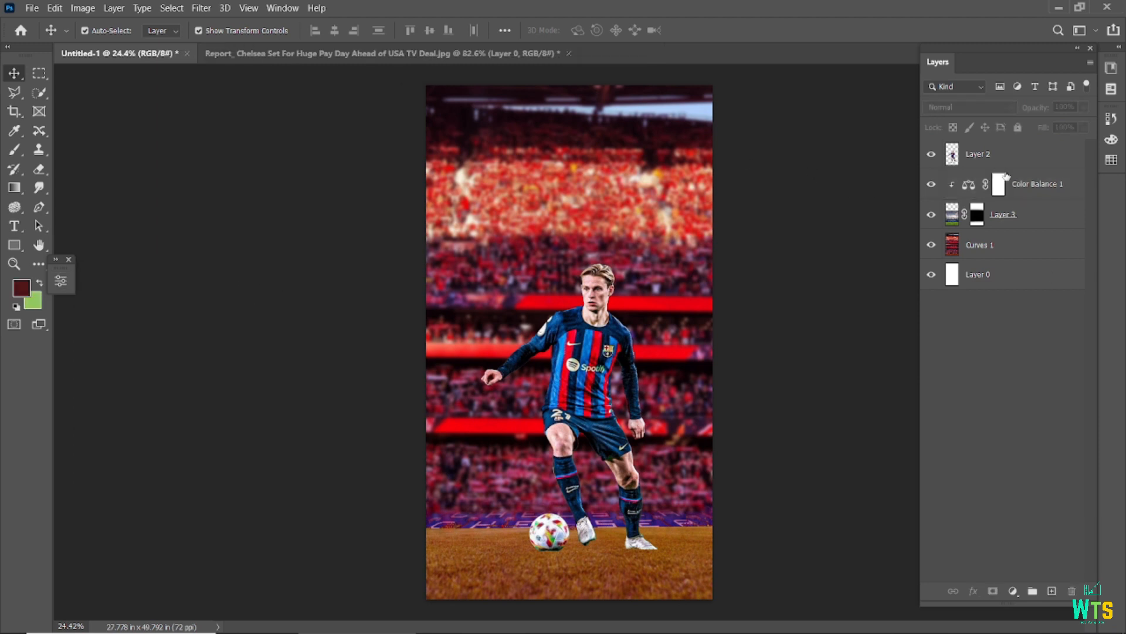
Step: Create a new layer directly below the player and fill it with a dark red sampled from the image
click(1052, 592)
drag(1013, 152, 1015, 203)
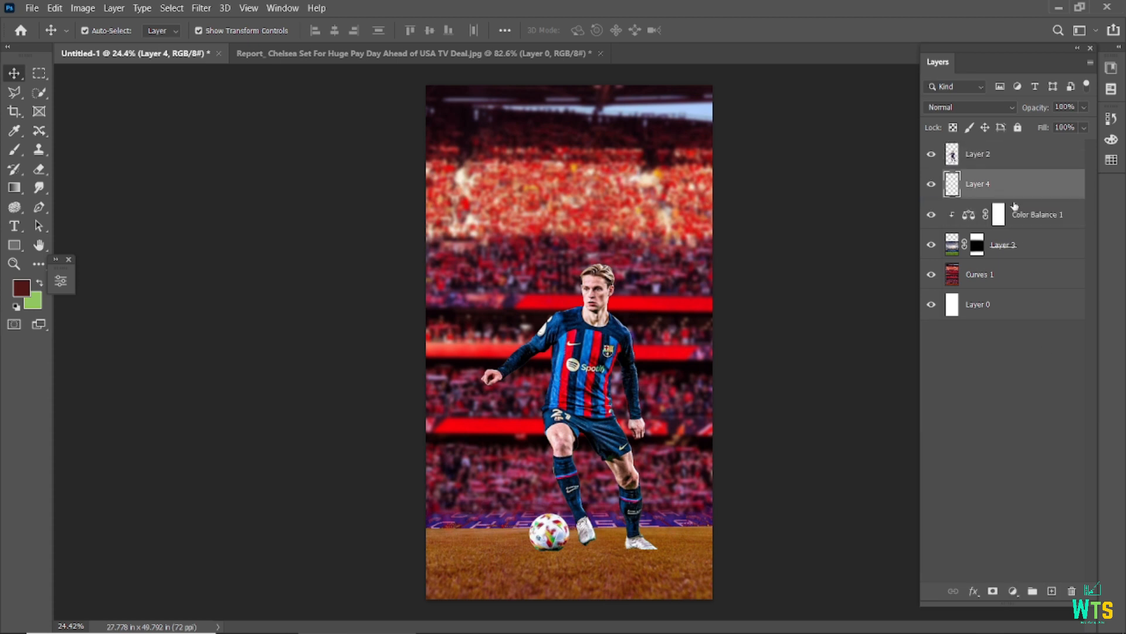
click(13, 131)
scroll(569, 406, up, 3)
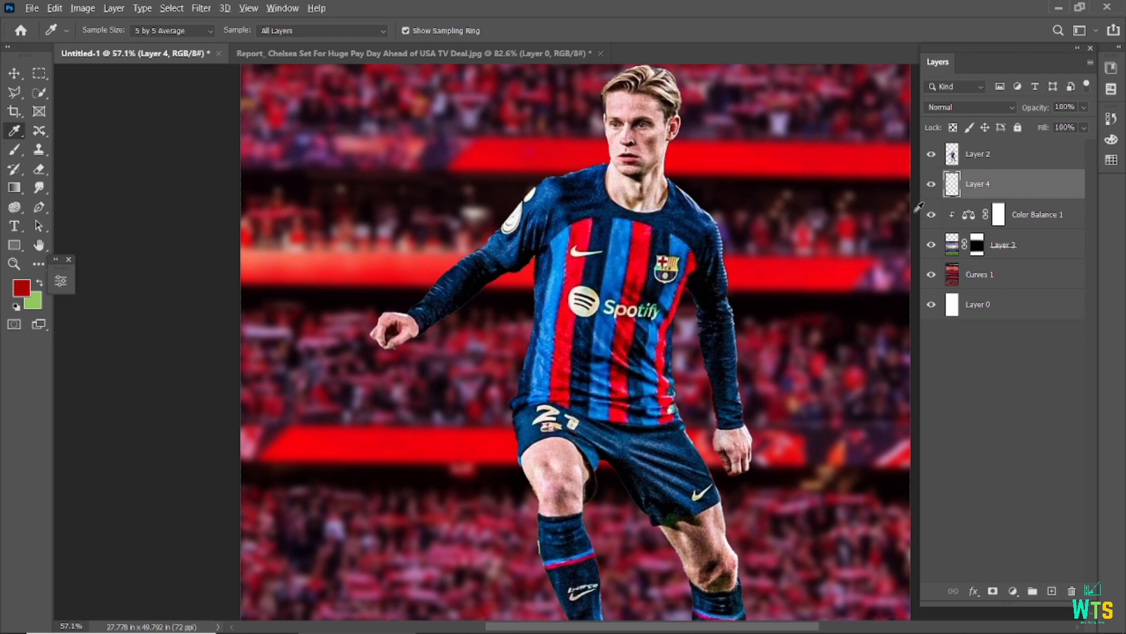
key(alt+BackSpace)
scroll(493, 352, down, 5)
key(v)
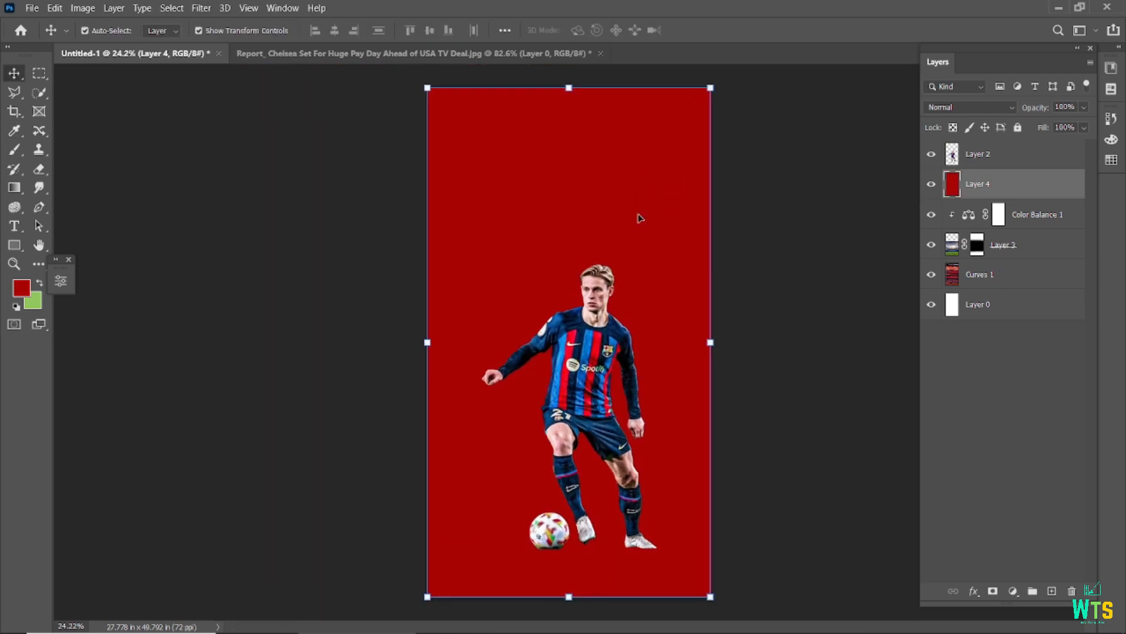
Step: Set the red fill layer to Overlay blending with 48% opacity and 55% fill
click(970, 107)
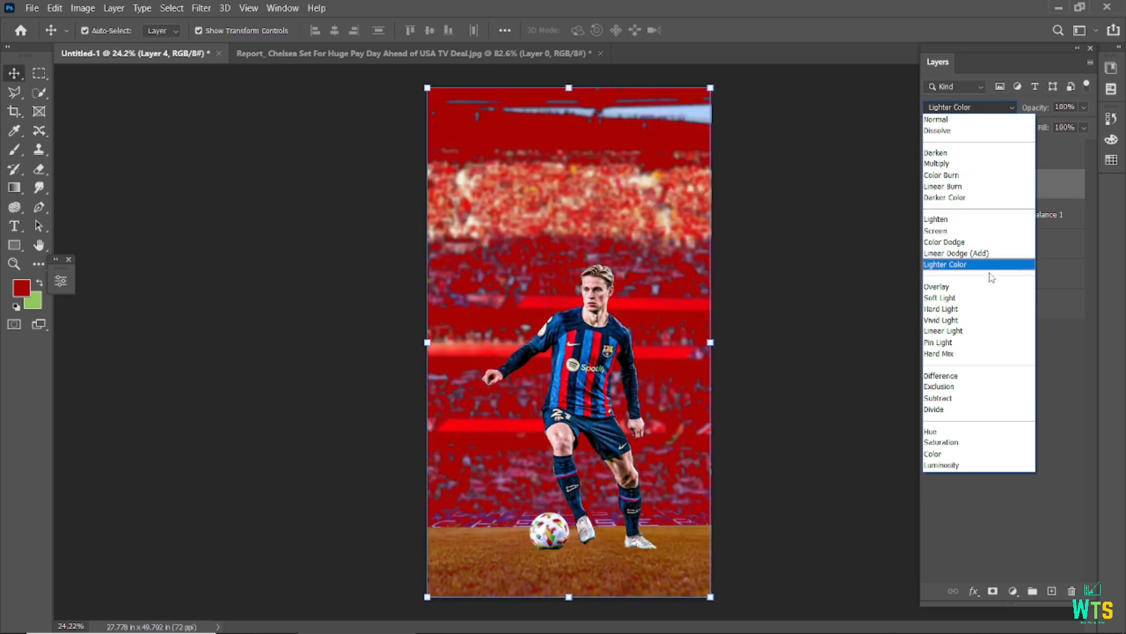
click(991, 290)
drag(1043, 129, 1009, 123)
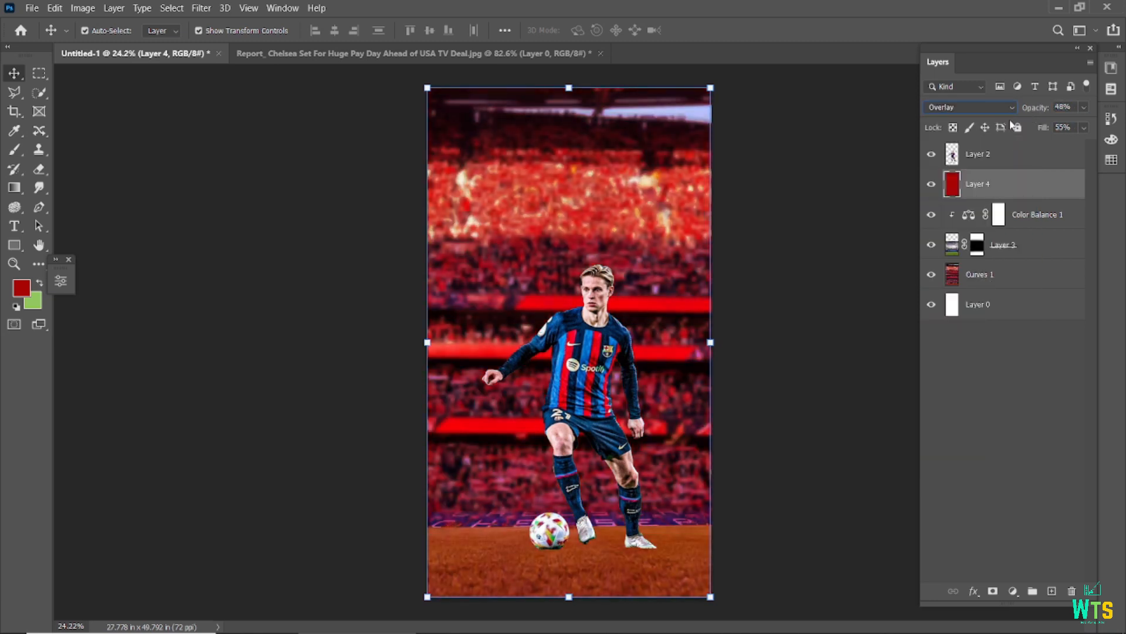
Step: Compare the poster with and without the red overlay layer
click(931, 184)
click(932, 184)
click(932, 184)
click(931, 184)
click(931, 215)
click(824, 333)
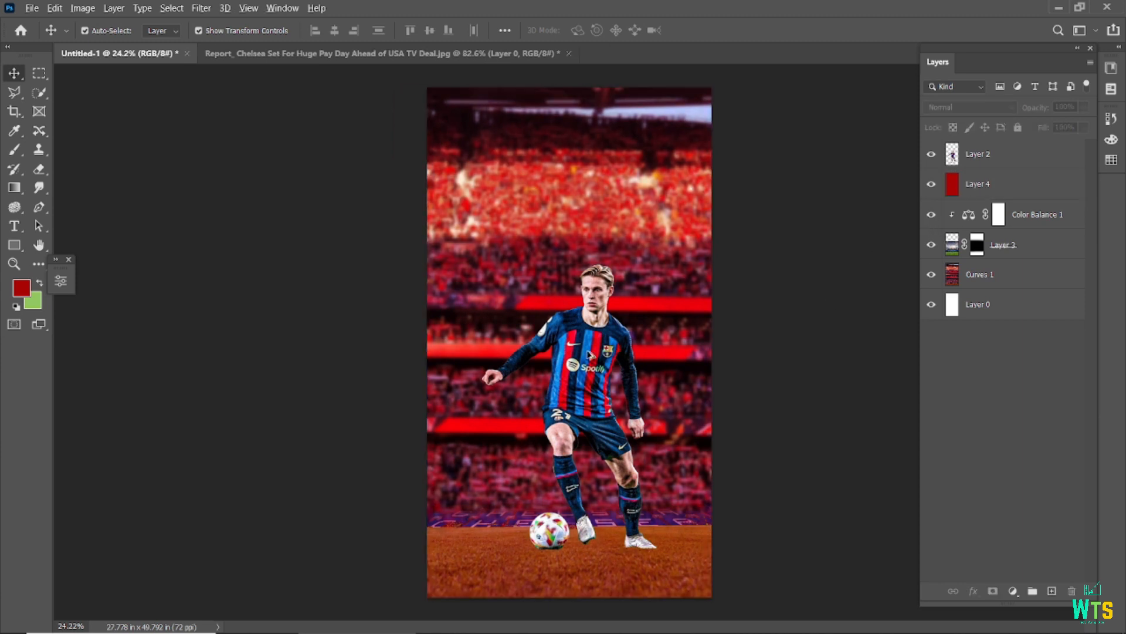
scroll(591, 364, up, 2)
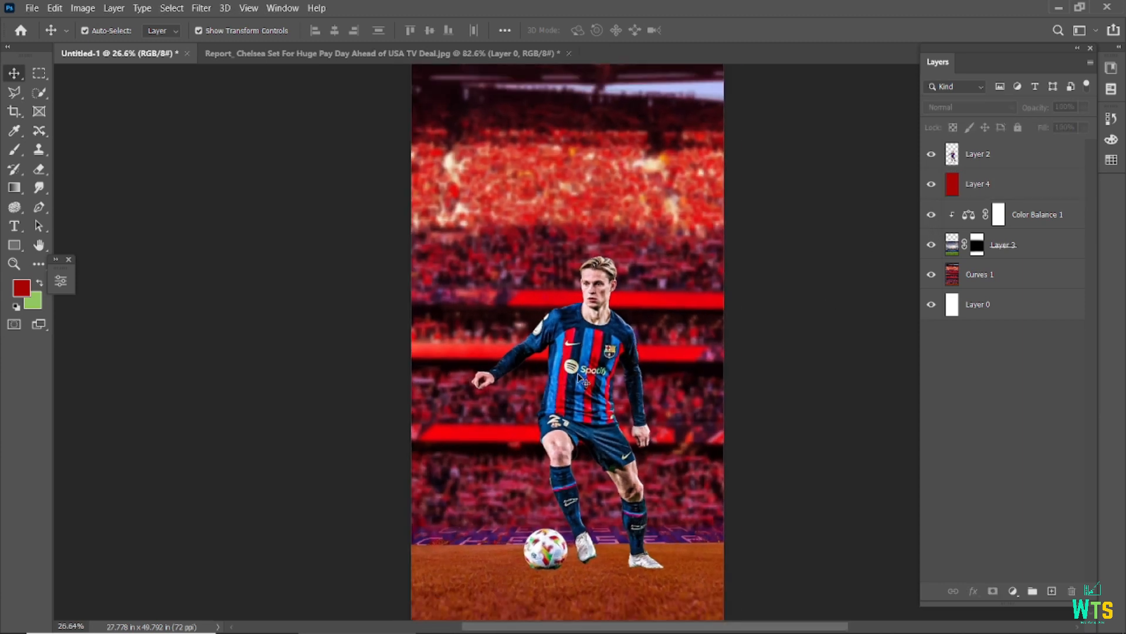
scroll(578, 375, down, 1)
Step: Merge the grass layer with its Color Balance adjustment into one layer
click(1033, 247)
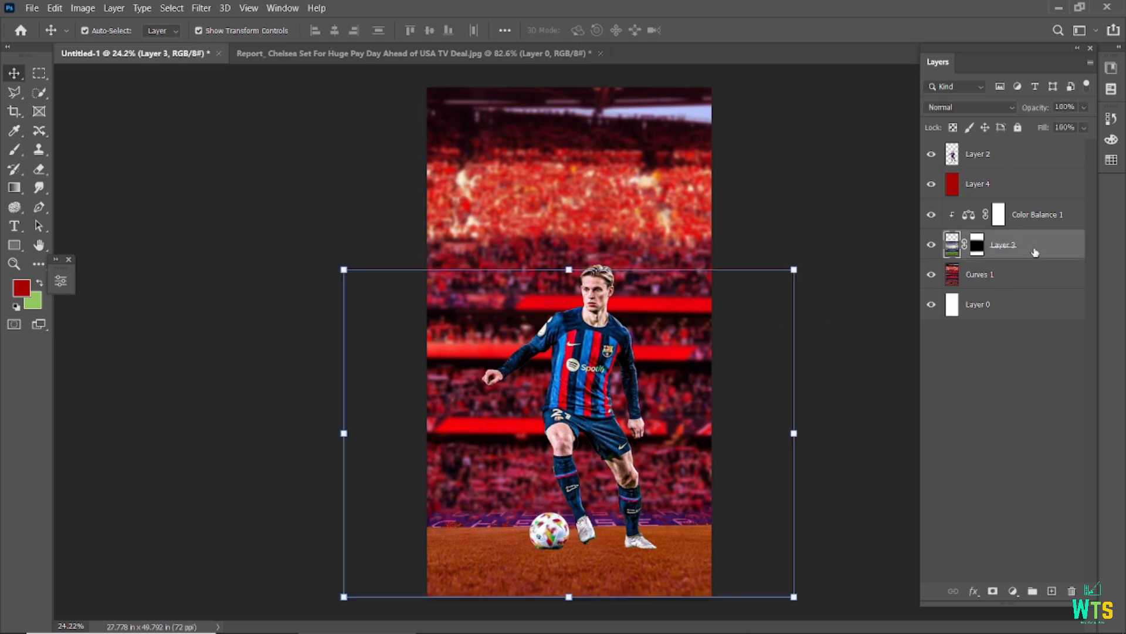
shift+click(1034, 216)
right_click(1006, 274)
click(876, 450)
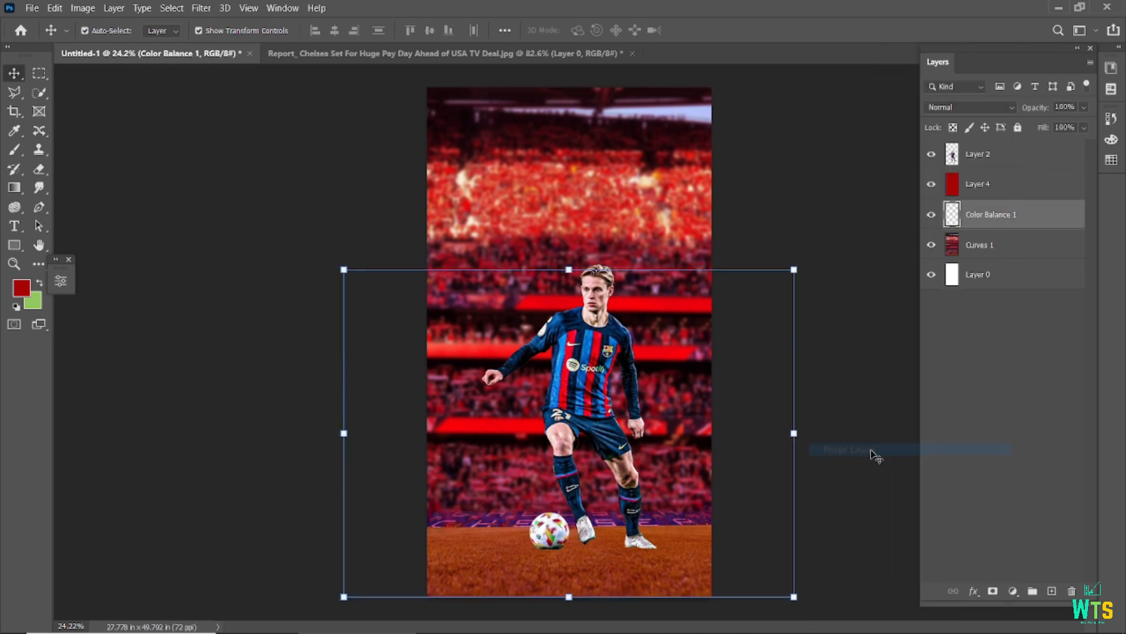
Step: Apply a Gaussian Blur with a 5.8 pixel radius to the merged grass layer
click(201, 7)
mouse_move(246, 182)
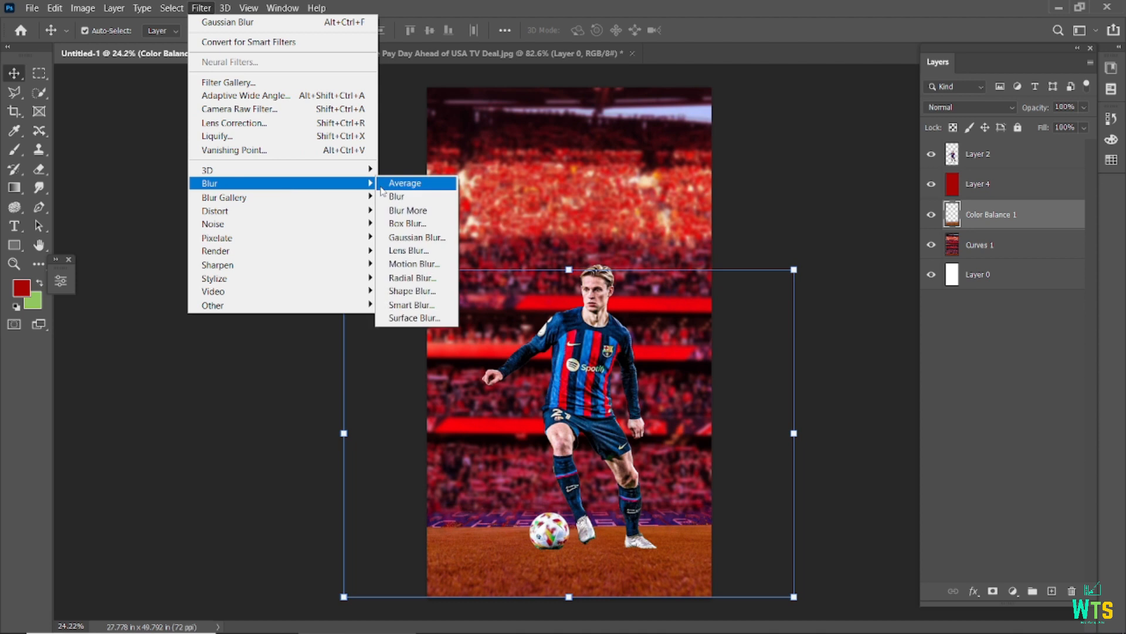
click(410, 237)
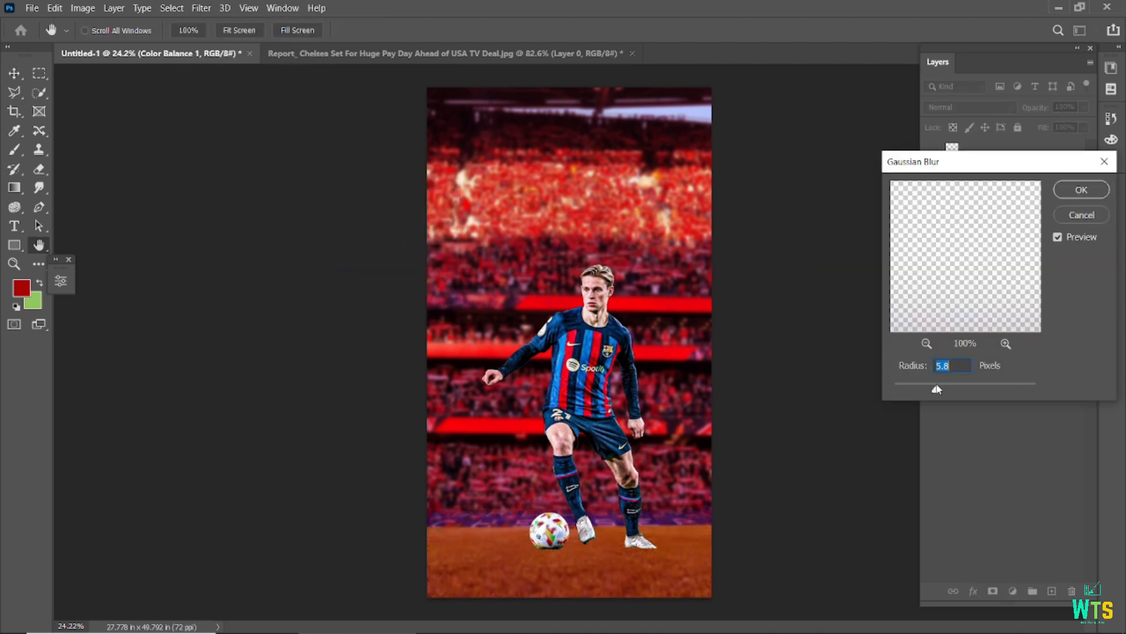
click(1059, 189)
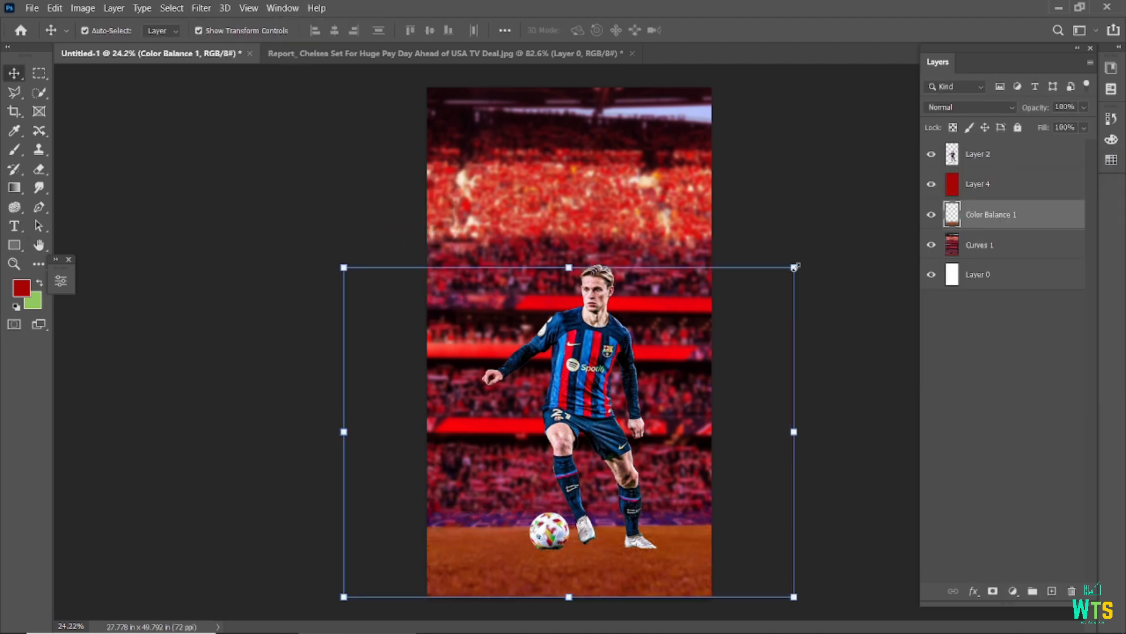
Step: Enlarge the player and ball slightly and move them a little left and down on the pitch
click(625, 311)
drag(657, 263, 661, 262)
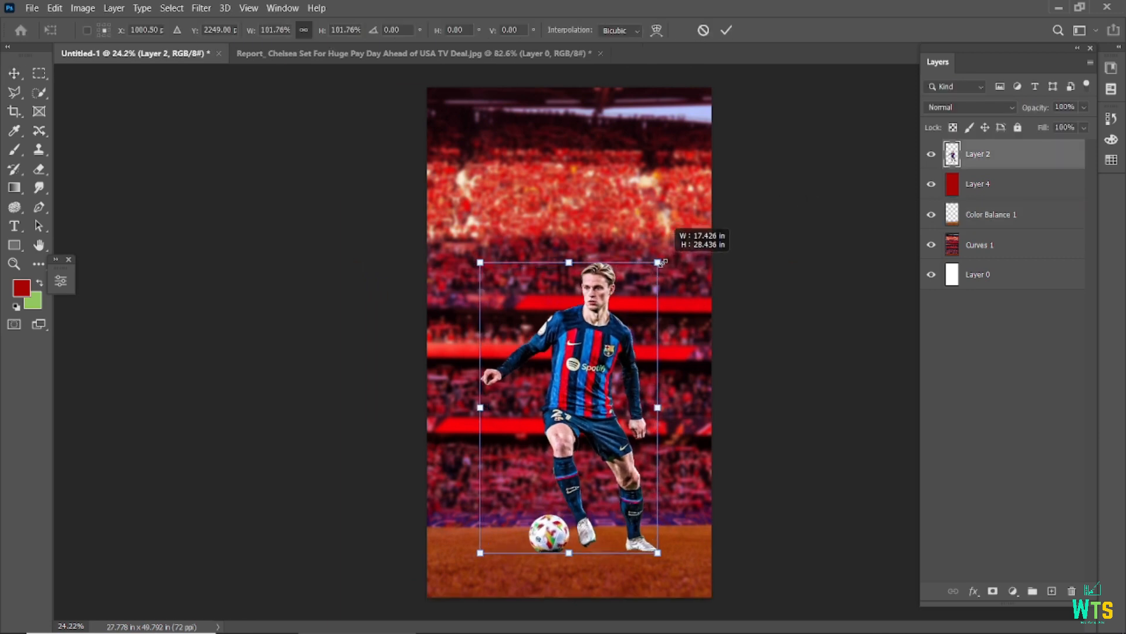
click(727, 30)
drag(595, 345, 586, 351)
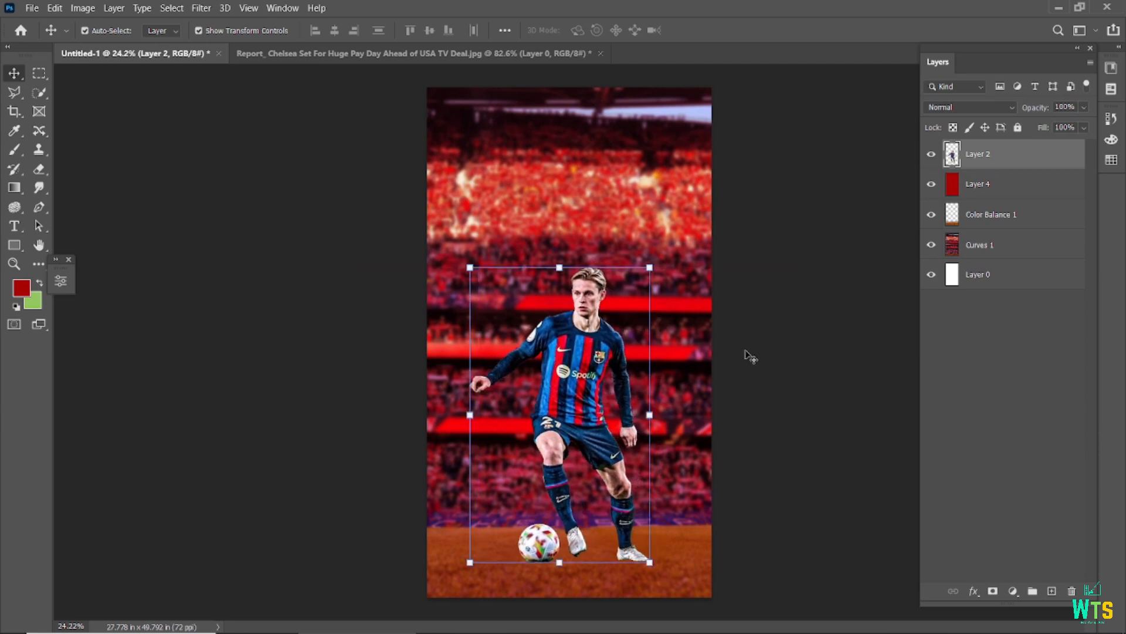
click(750, 355)
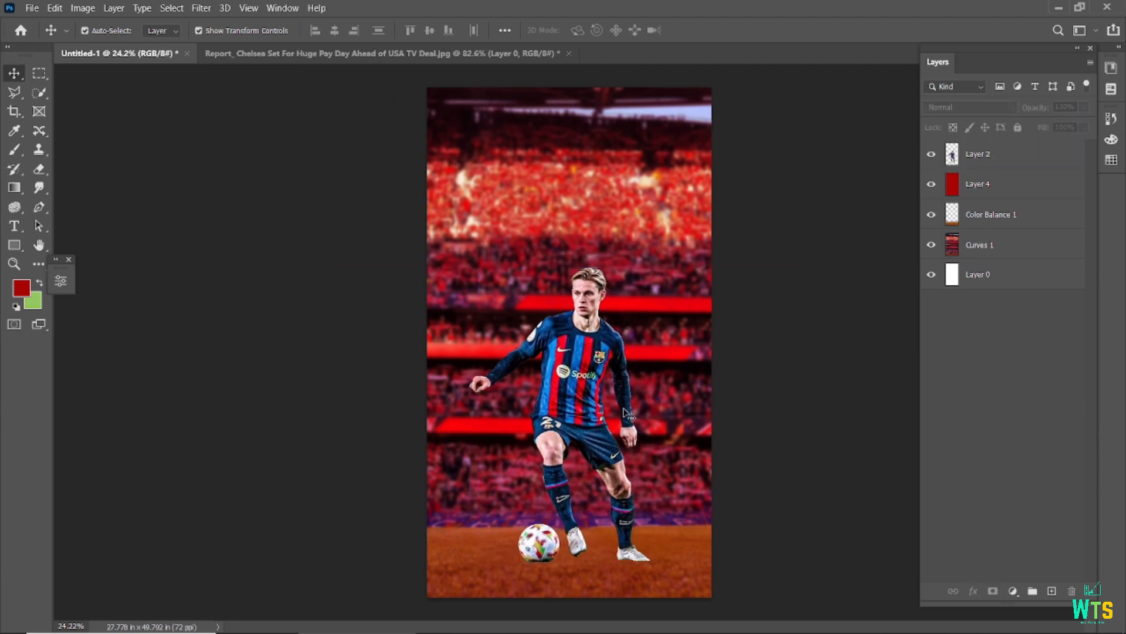
key(ctrl+z)
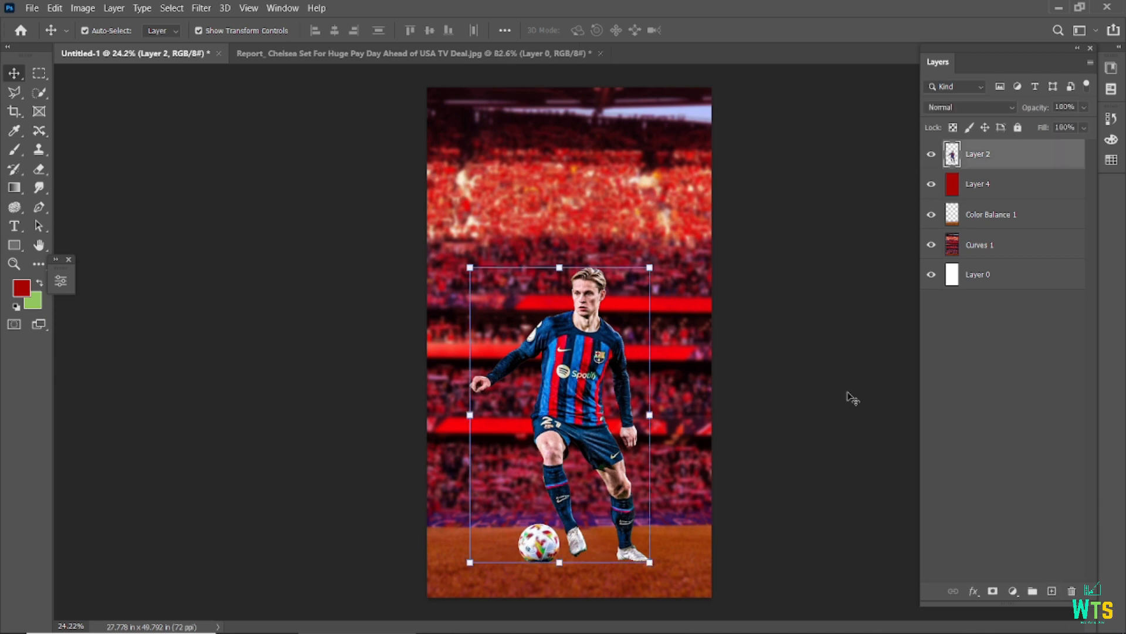
click(974, 590)
click(1013, 591)
click(1013, 591)
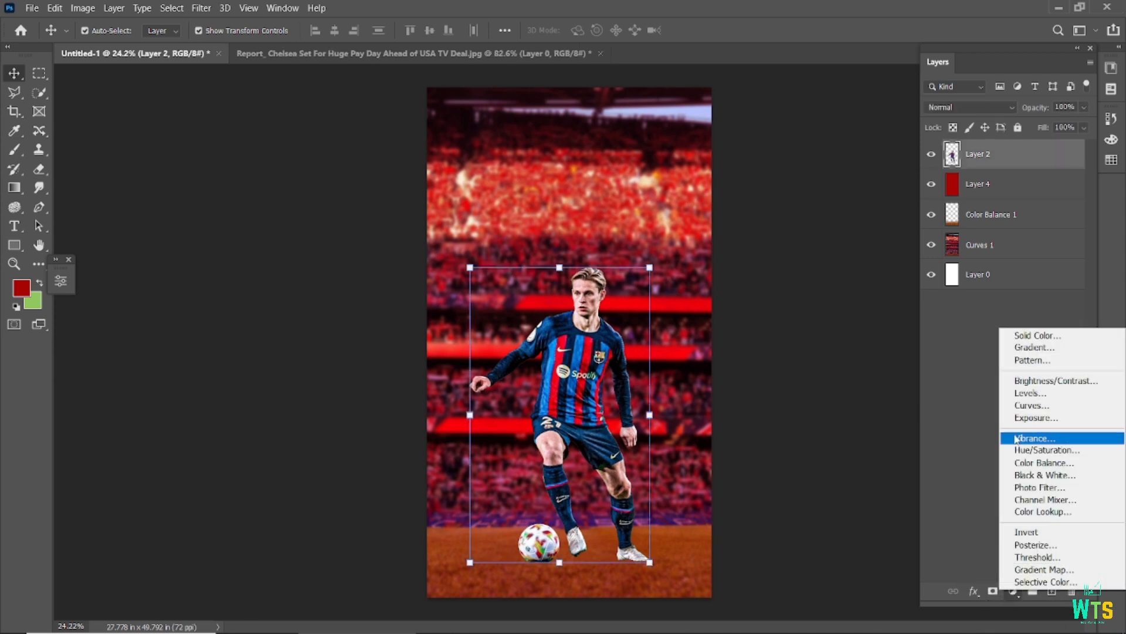
click(976, 410)
click(198, 552)
drag(150, 491, 139, 512)
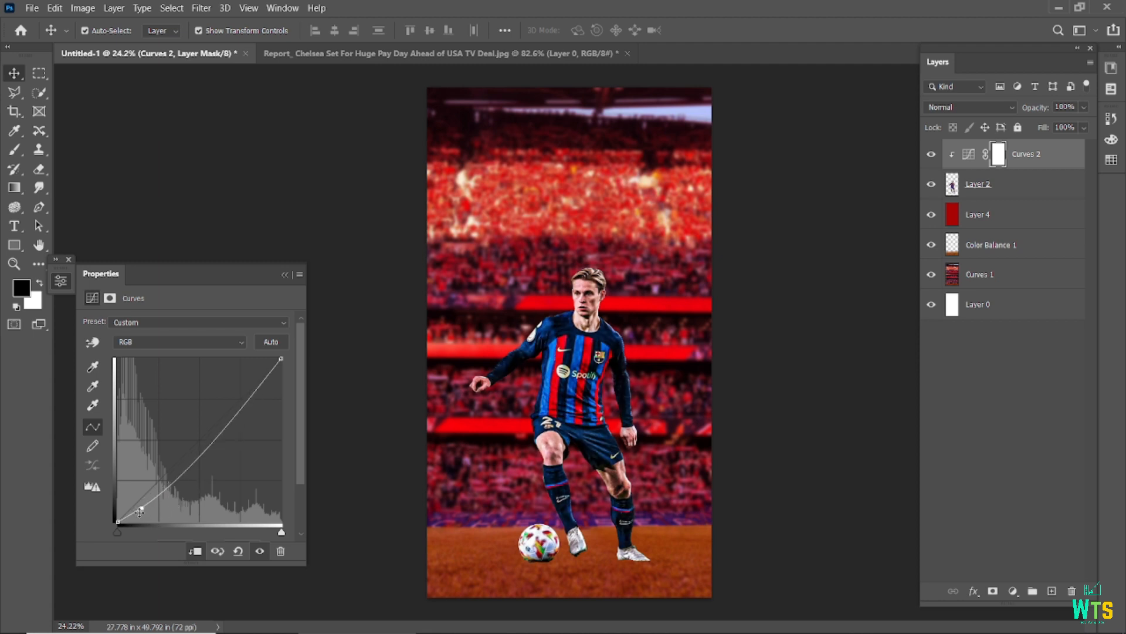
click(286, 280)
drag(1033, 154, 1072, 591)
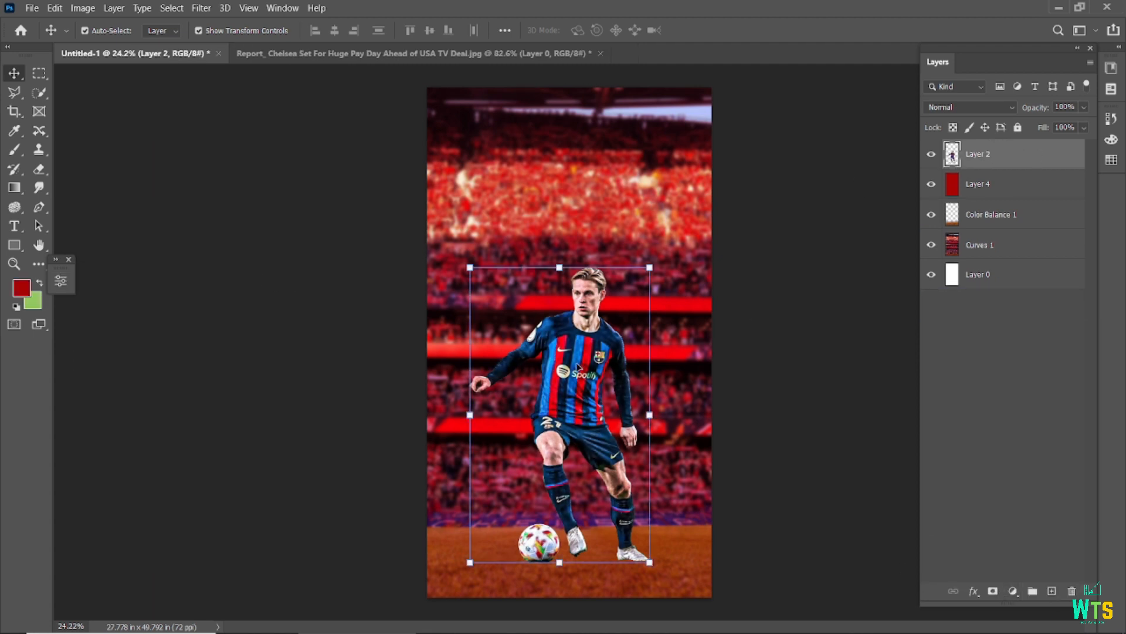
Step: In the Camera Raw filter for the player layer, set Exposure -0.40, Contrast +1, Highlights -31, Shadows -8 and Whites +2
click(203, 9)
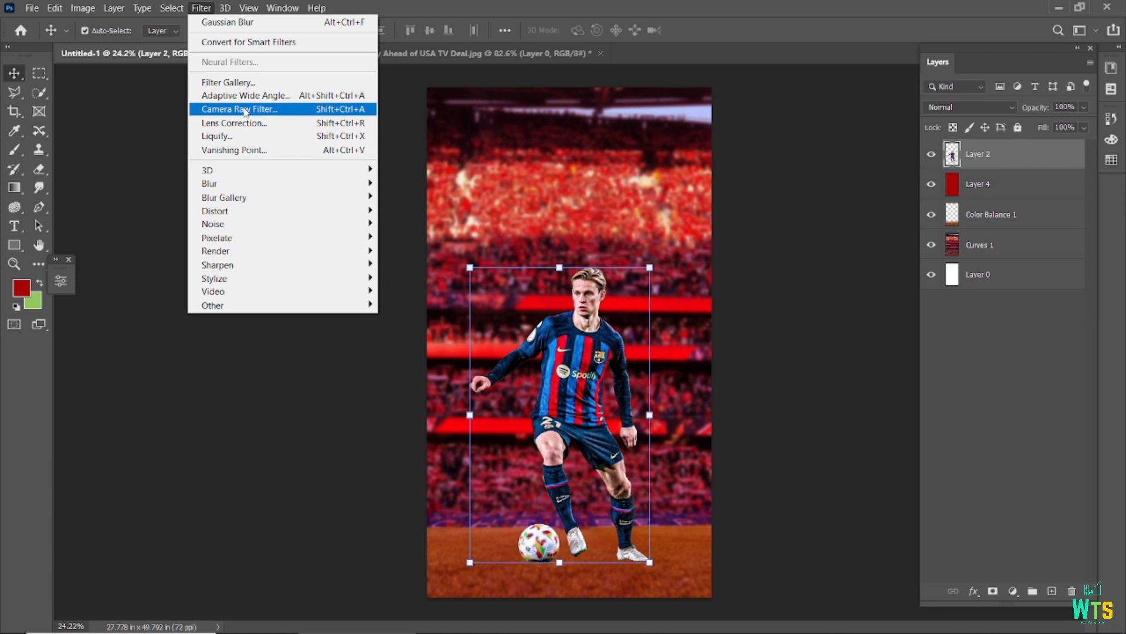
click(245, 110)
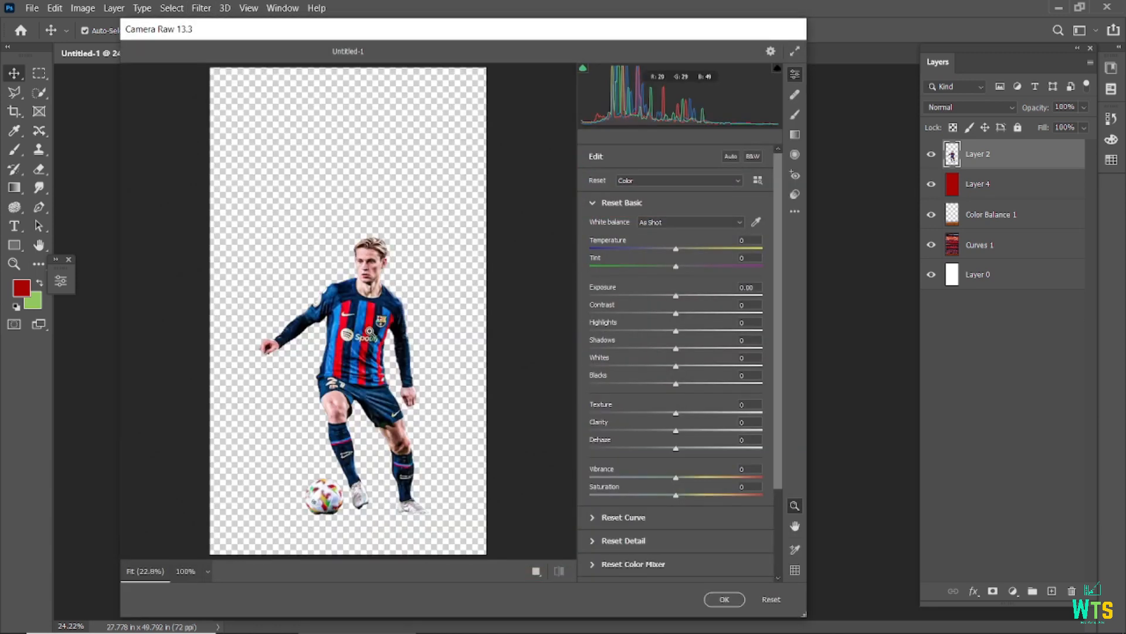
drag(676, 297, 678, 367)
scroll(344, 233, up, 2)
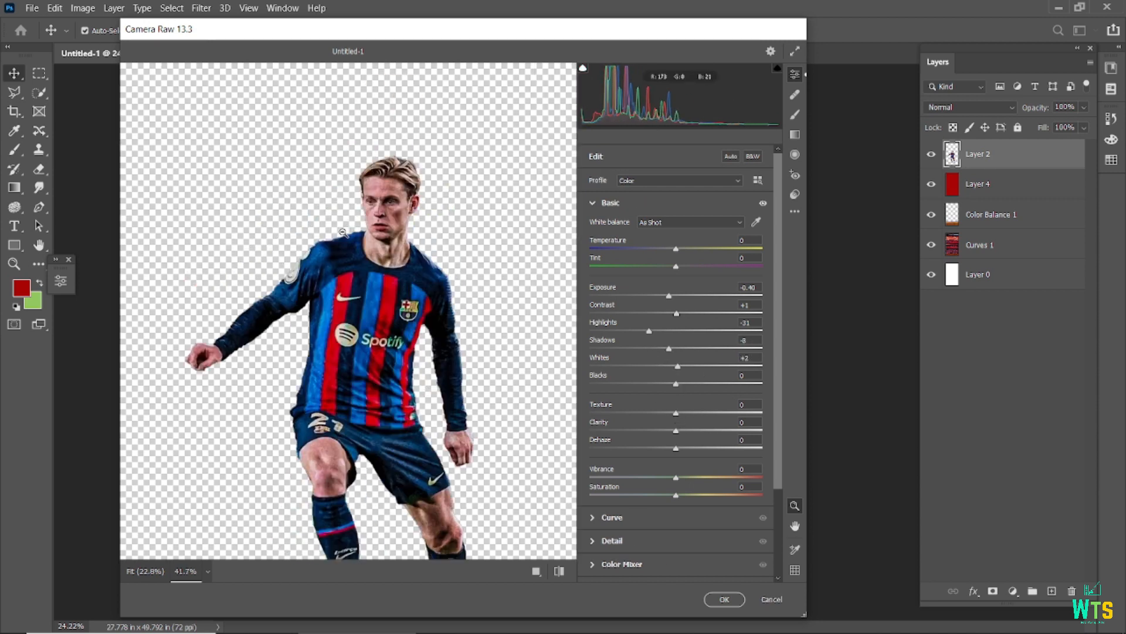
Step: Set Texture to +24 and Clarity to +16, compare the player before and after, and apply the Camera Raw filter
drag(676, 412, 690, 431)
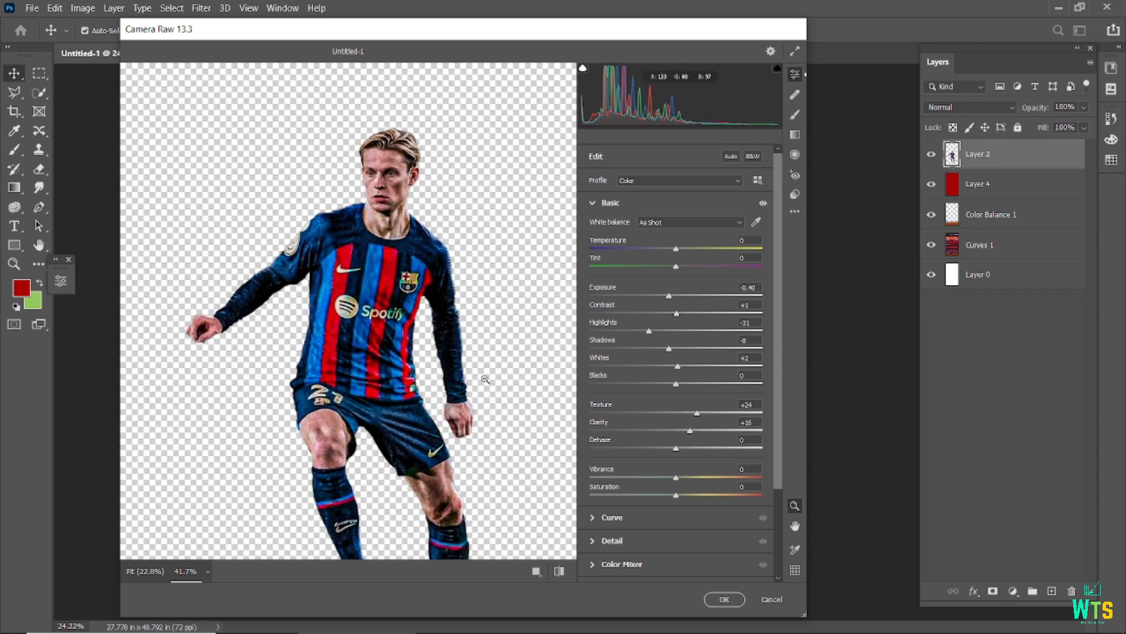
scroll(485, 380, down, 3)
click(560, 571)
click(559, 571)
click(560, 571)
click(559, 571)
click(724, 598)
click(737, 571)
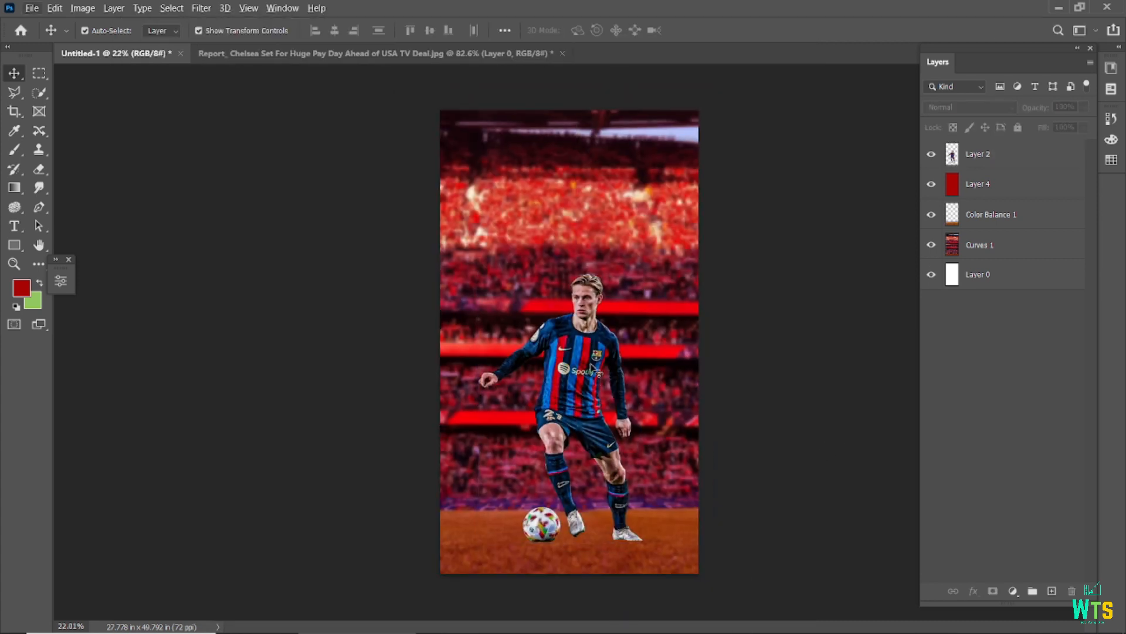
Step: Add a Color Balance adjustment clipped to the player layer, with midtones at Cyan-Red +65, Magenta-Green -7 and Yellow-Blue +2
click(592, 368)
click(1013, 590)
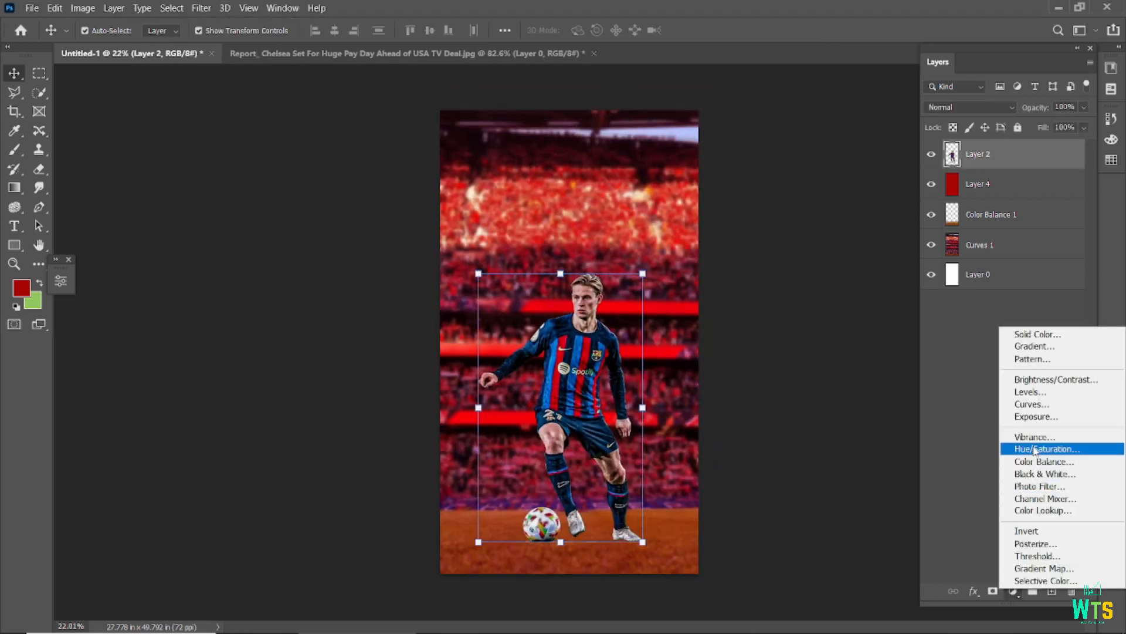
click(1039, 462)
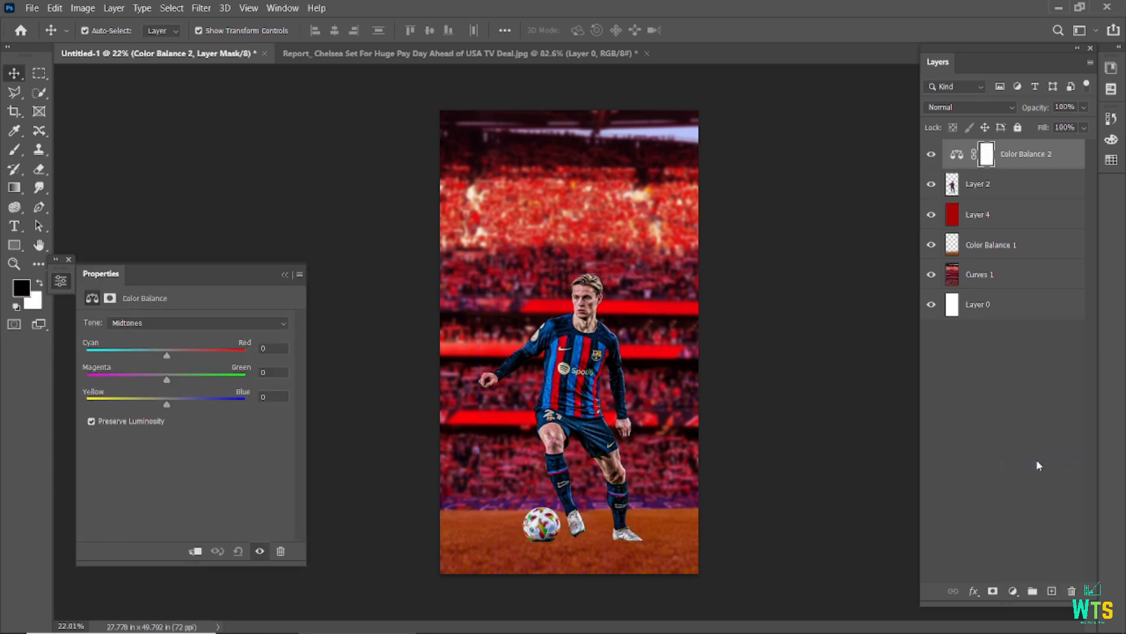
drag(169, 356, 262, 365)
click(195, 552)
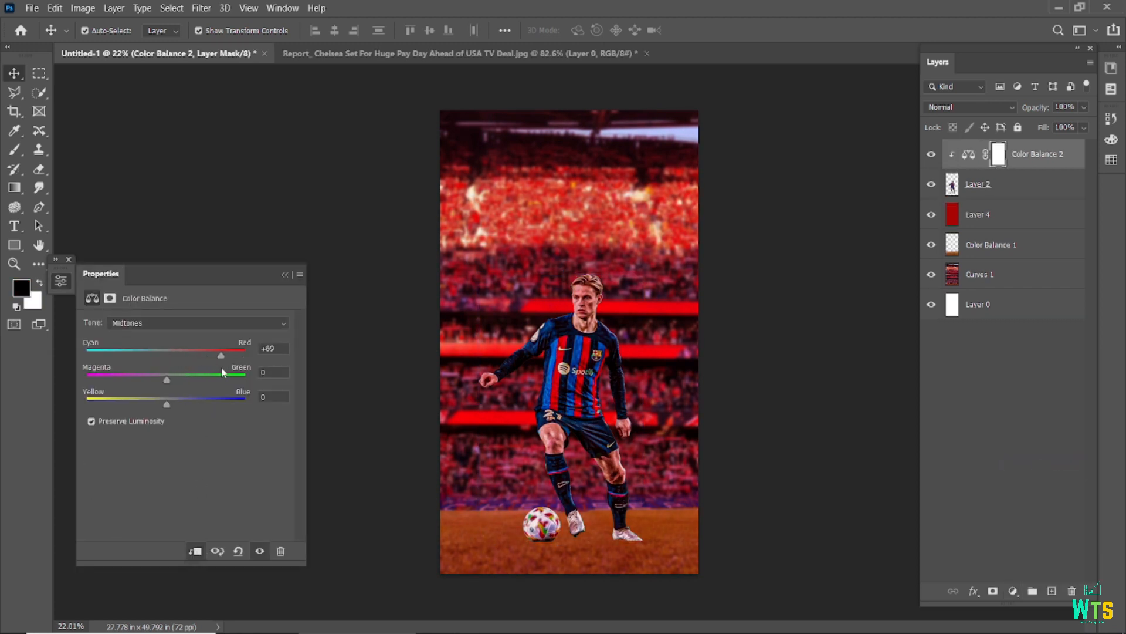
drag(170, 378, 150, 405)
Step: Refine the player's Cyan-Red midtone balance to +53 and compare the poster with and without the adjustment
scroll(677, 309, up, 5)
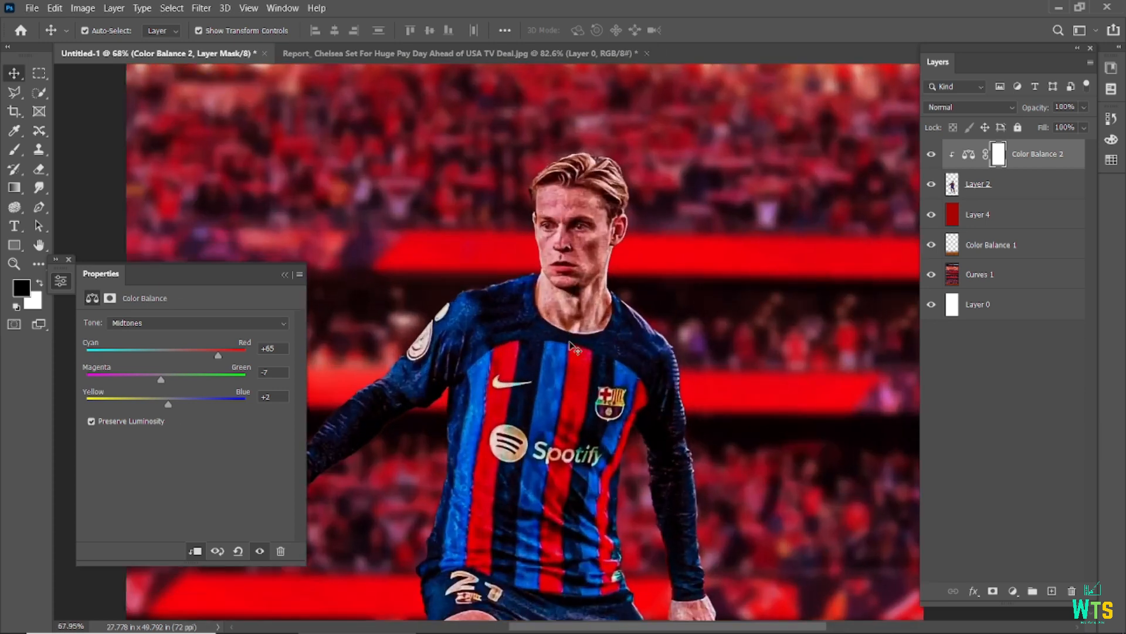
drag(211, 360, 208, 357)
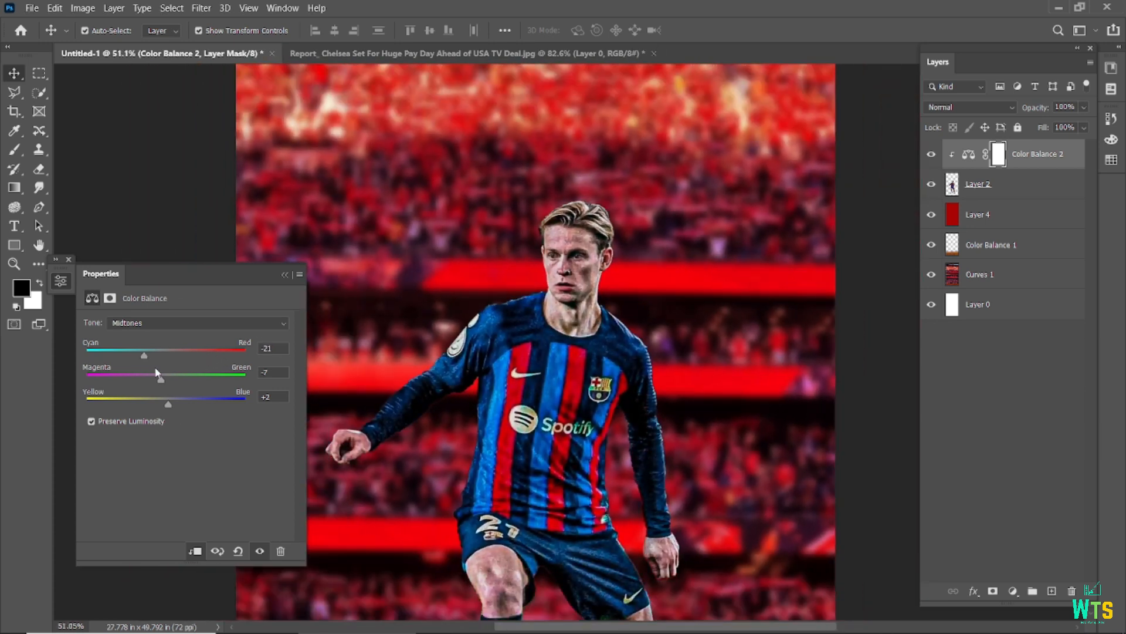
click(258, 552)
click(259, 552)
click(259, 552)
click(260, 553)
scroll(549, 499, down, 5)
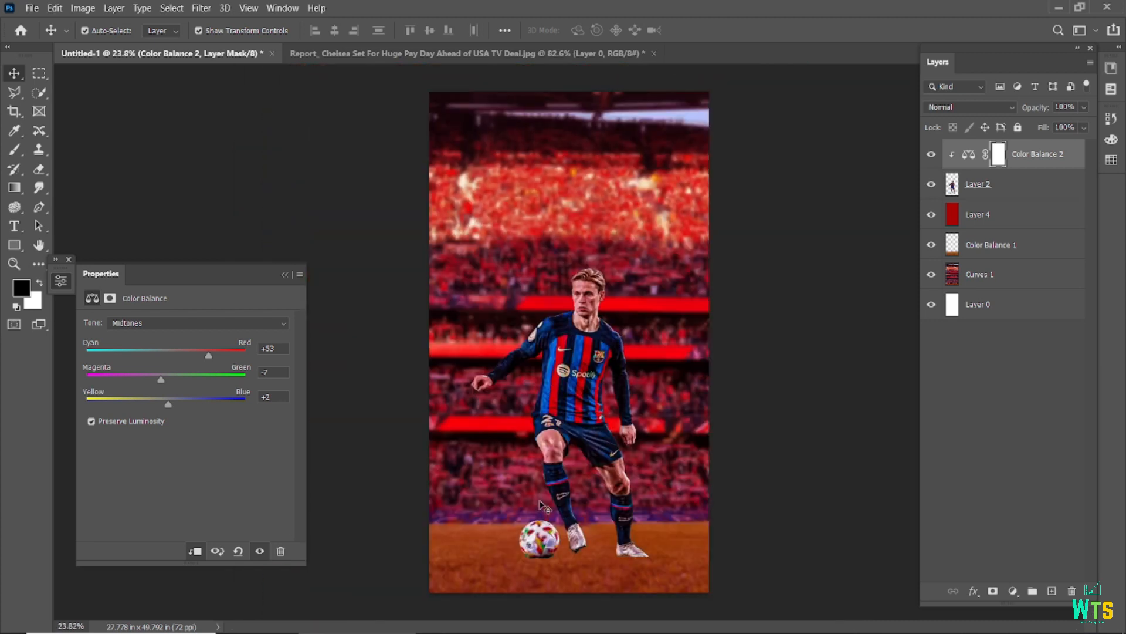
click(285, 276)
Step: Add a clipped Curves adjustment directly above the player layer with one control point in the darker tones
click(991, 191)
click(1013, 591)
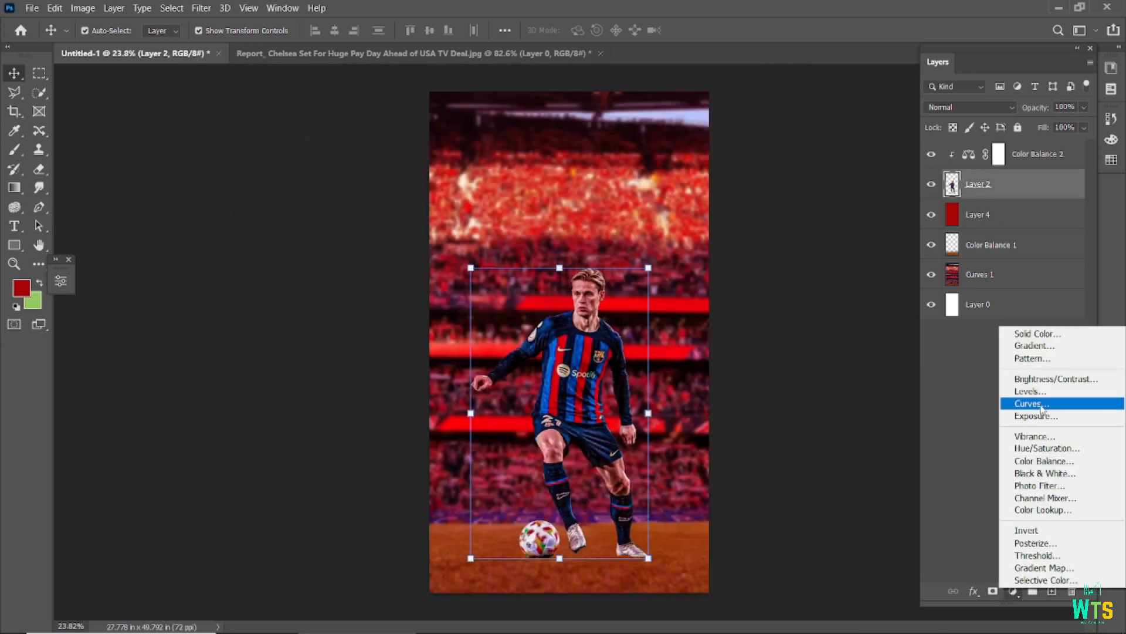
click(997, 407)
drag(153, 488, 149, 491)
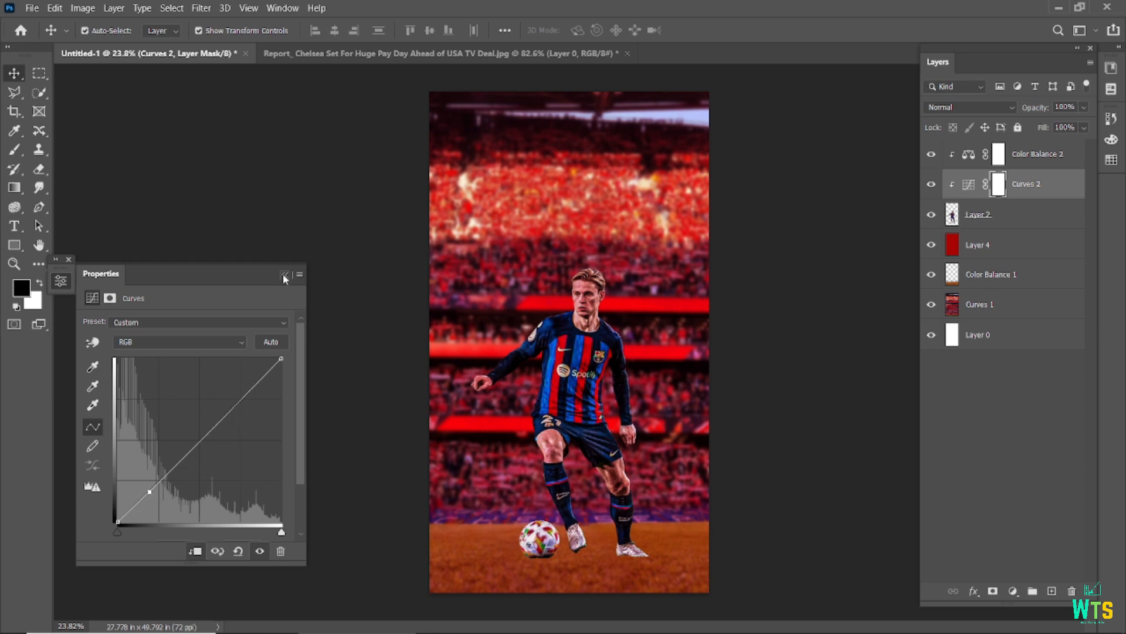
click(285, 275)
Step: Toggle the red overlay layer to check its effect and set its fill to 55%
click(977, 245)
click(931, 244)
click(931, 245)
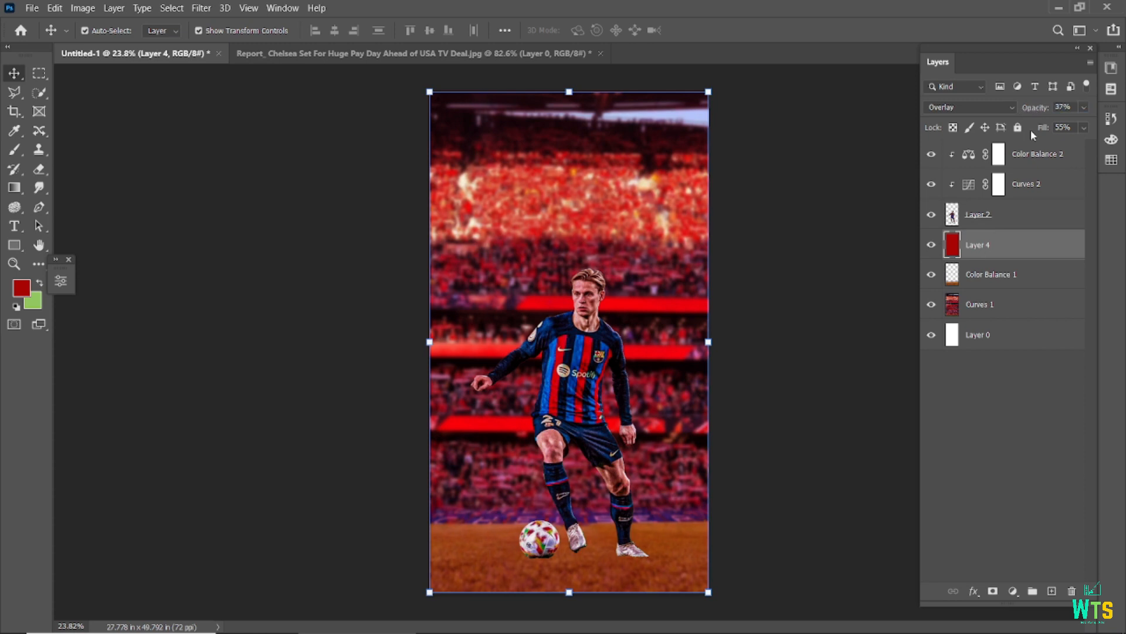
click(842, 323)
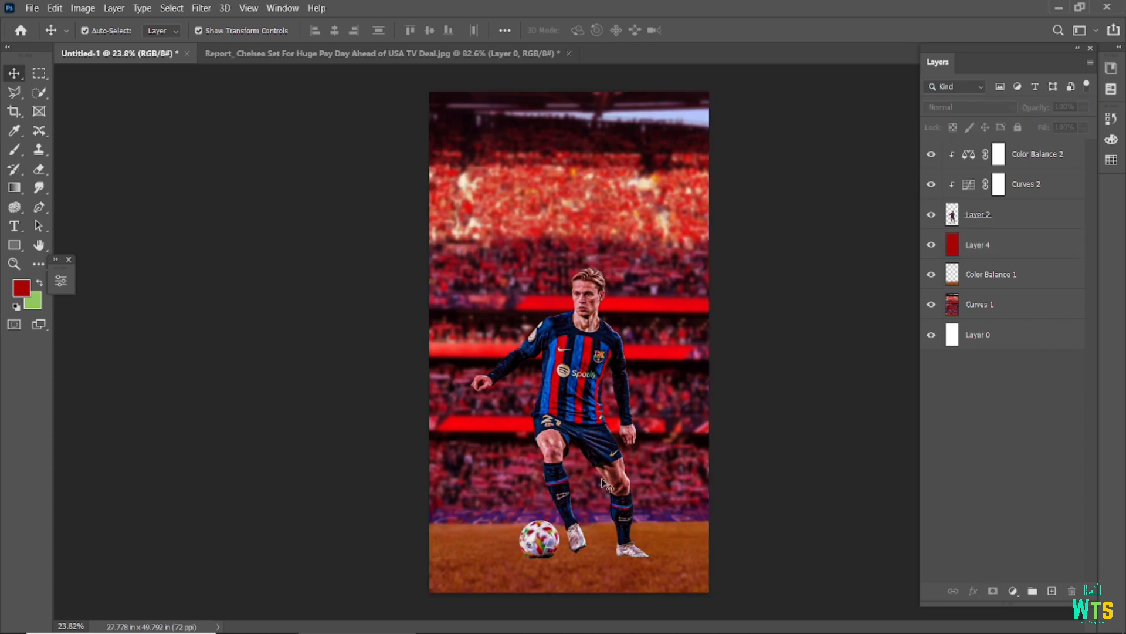
Step: Scale the player and ball down slightly, and close the other open image document
click(566, 364)
drag(651, 266, 648, 272)
key(Return)
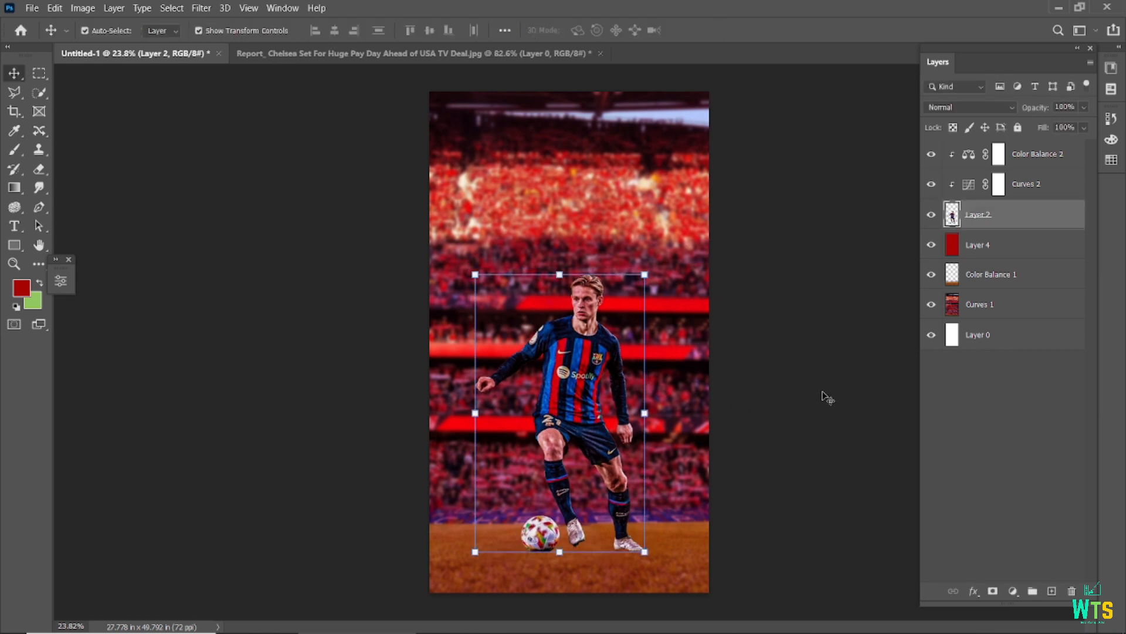
click(827, 398)
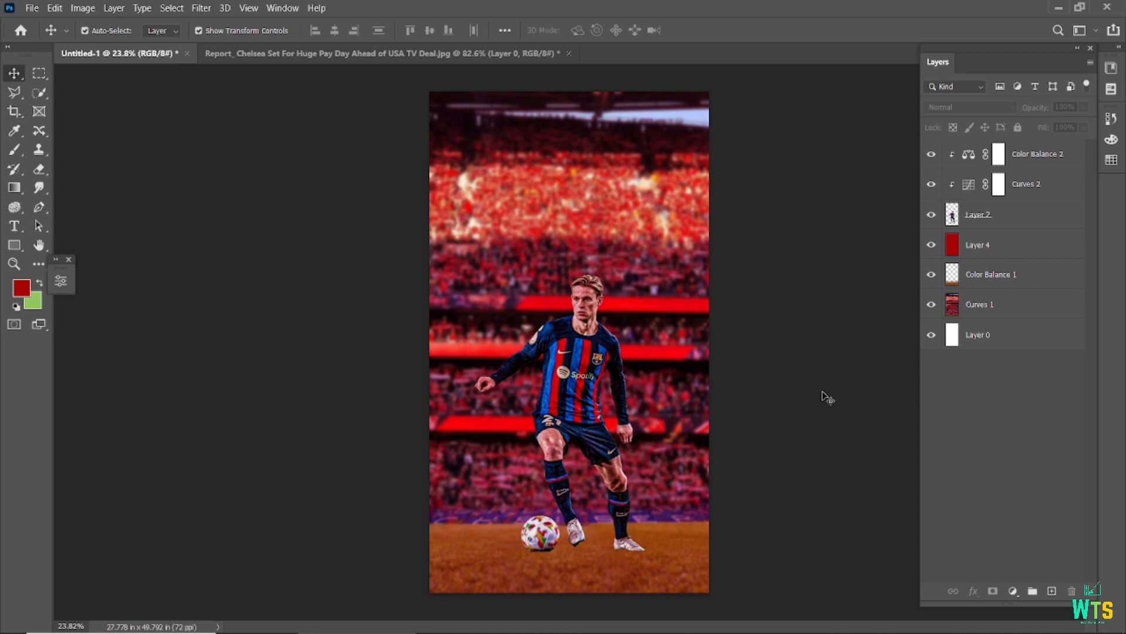
key(ctrl+Tab)
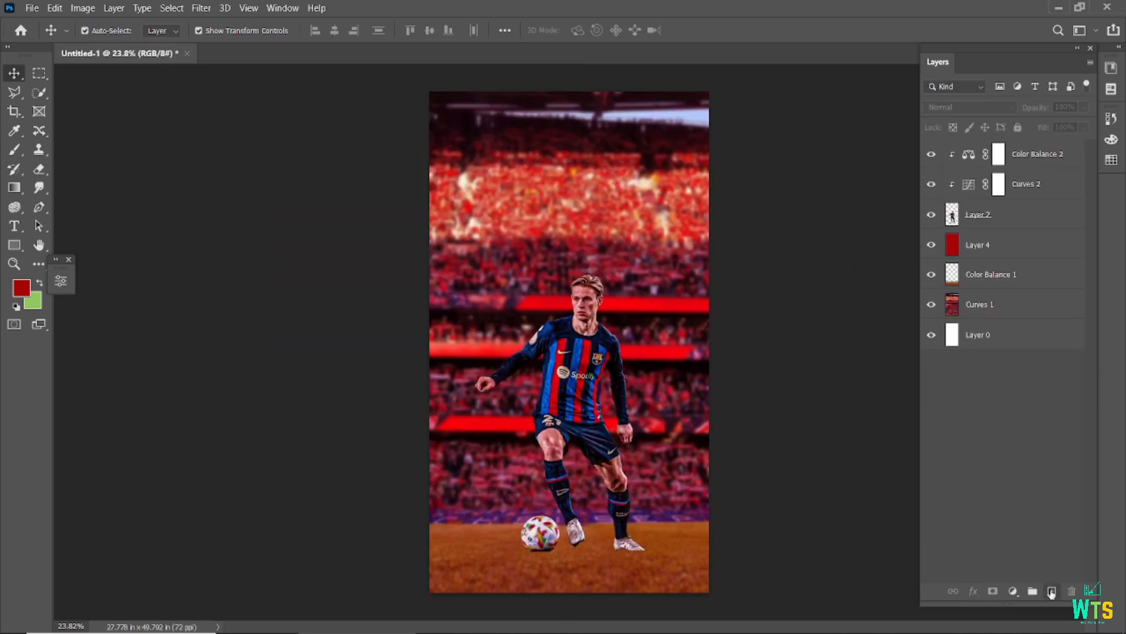
Step: Create a new layer at the top of the stack and choose very dark red #140000 as the brush colour
click(1052, 591)
click(14, 130)
click(22, 287)
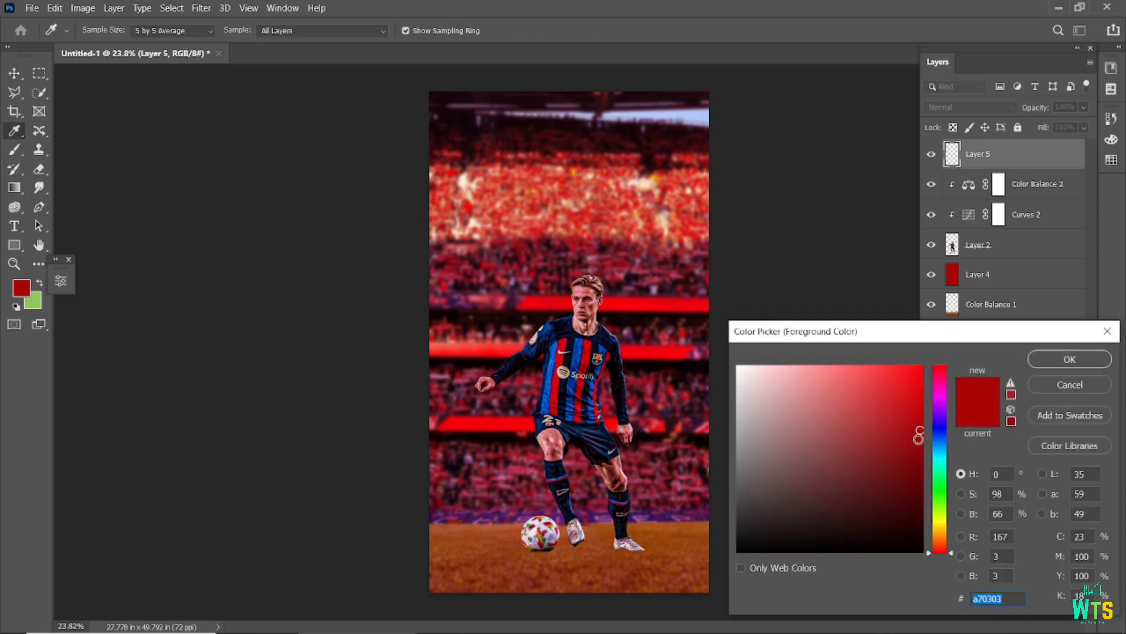
text(380000)
click(1070, 359)
key(b)
scroll(746, 310, down, 2)
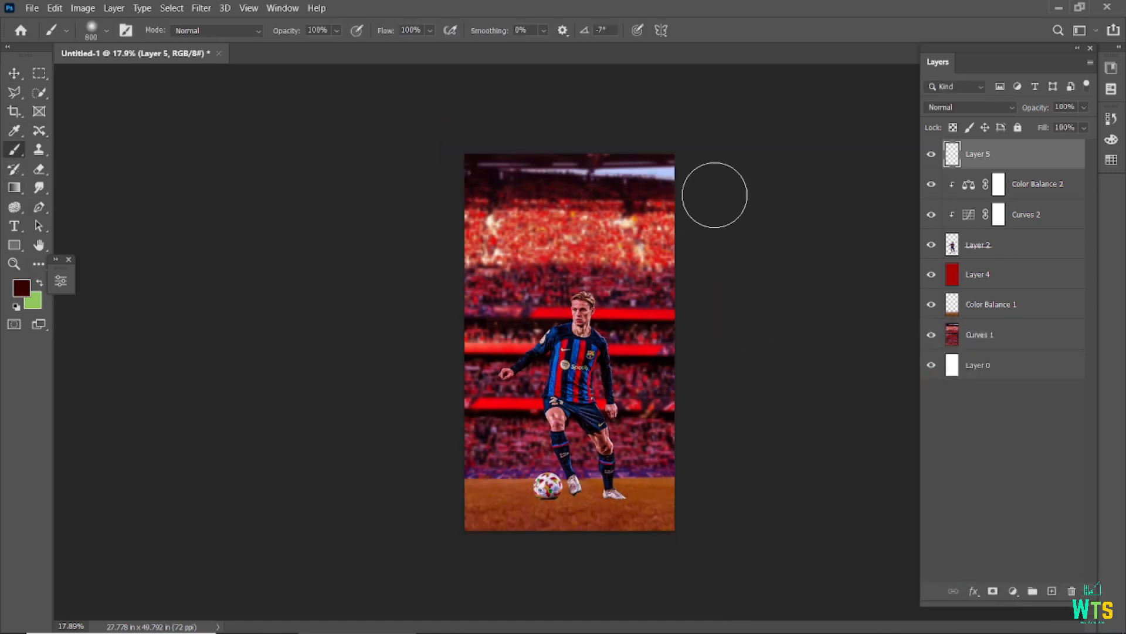
click(26, 288)
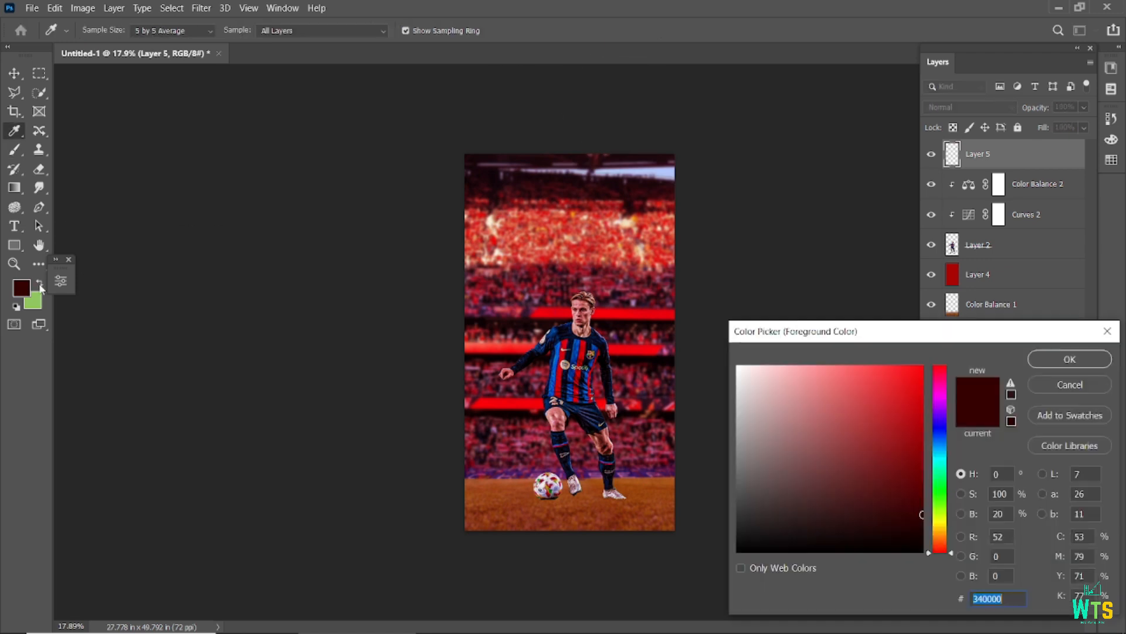
click(1070, 359)
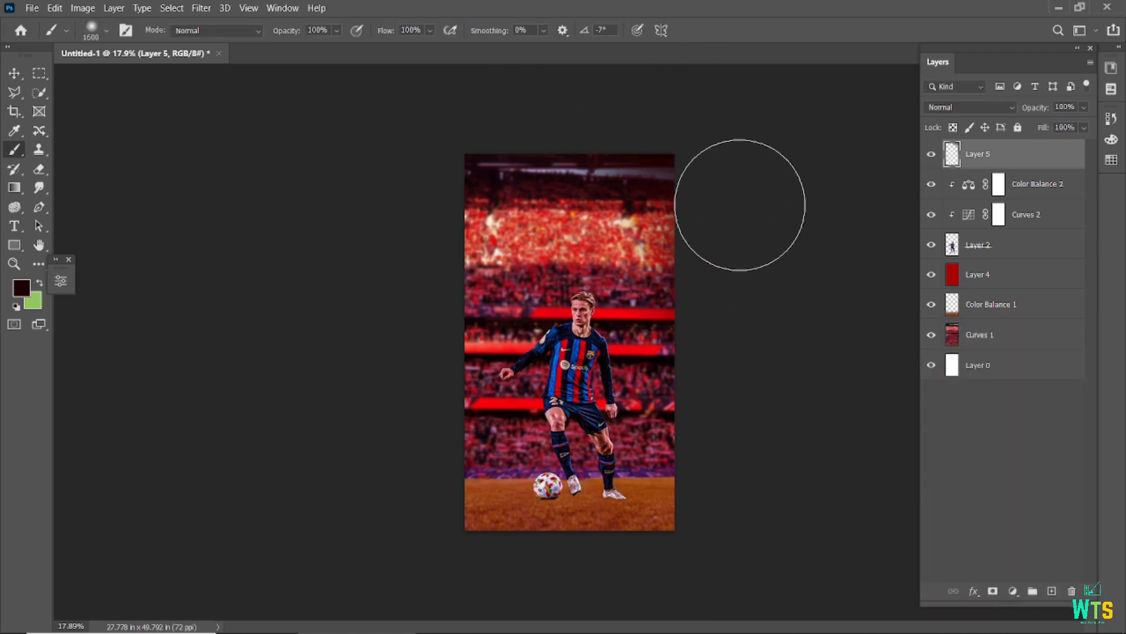
Step: Paint soft dark shading around the poster's edges on the new layer with a 1600 px brush
drag(365, 493, 404, 547)
scroll(403, 547, down, 1)
click(21, 288)
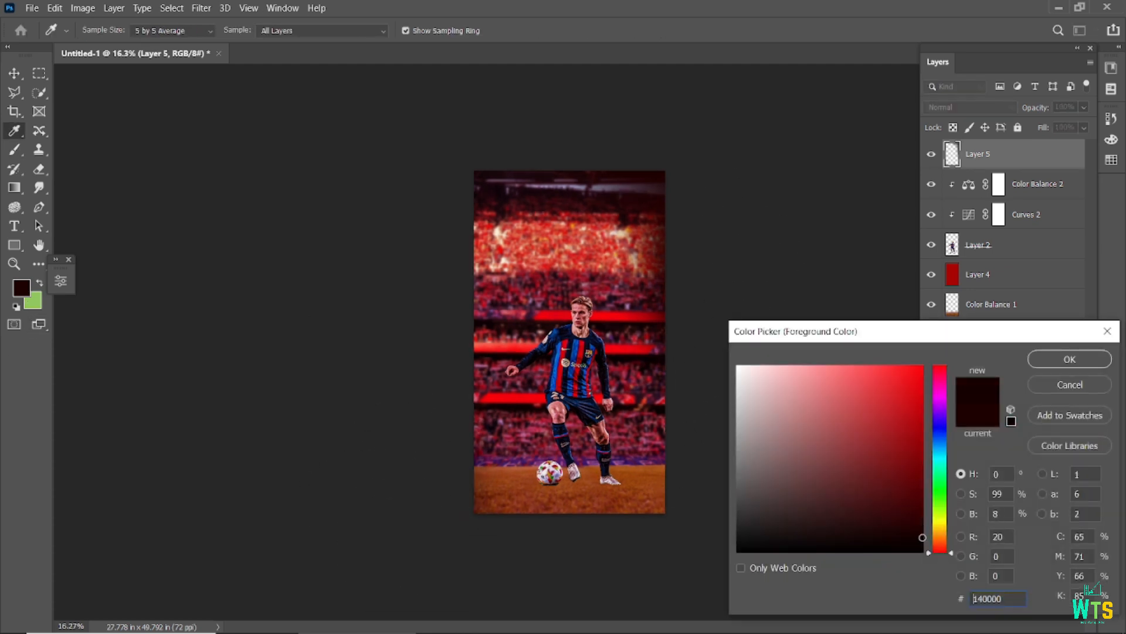
key(Escape)
Step: Enlarge the brush to 2400 px and try a dab at 80% opacity and 72% flow on the poster's lower-left corner
key(bracketright)
key(bracketright)
key(bracketright)
key(bracketright)
key(bracketright)
key(bracketright)
key(bracketright)
key(bracketright)
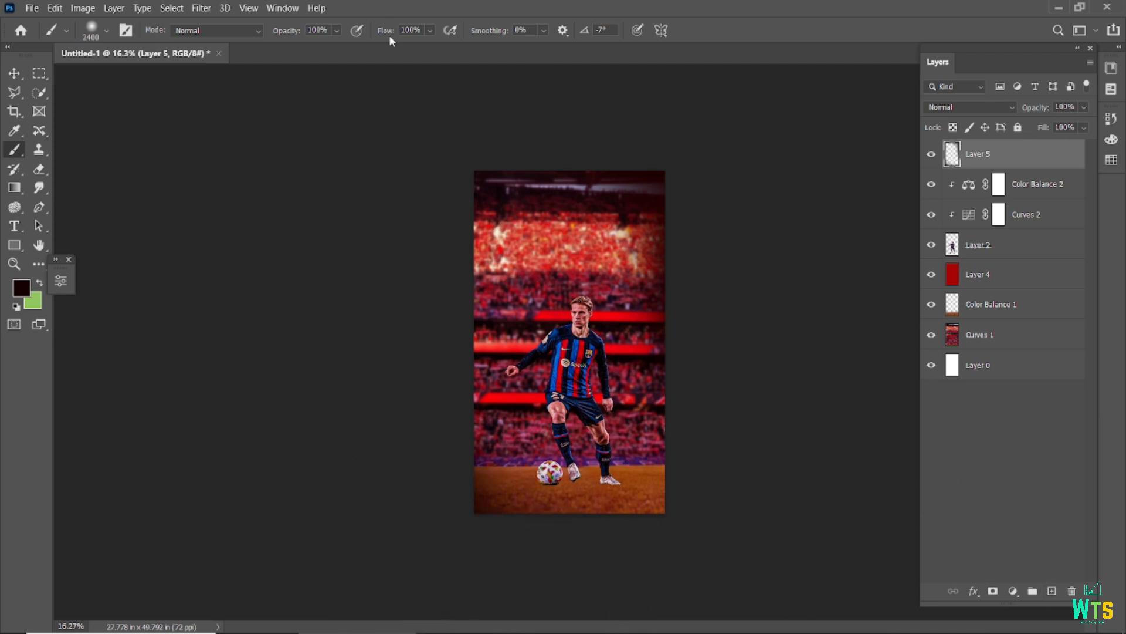
click(493, 532)
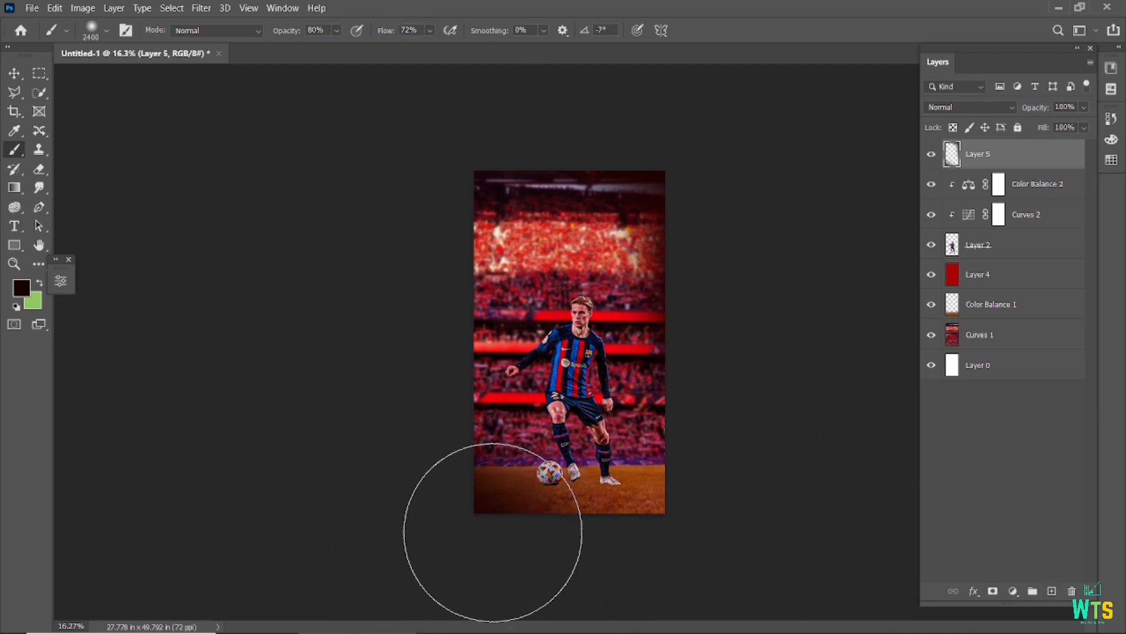
Step: Return the brush opacity and flow to 100% and dab more dark shading along the poster's side edges
mouse_move(301, 33)
mouse_down()
mouse_move(271, 37)
mouse_move(336, 39)
mouse_up()
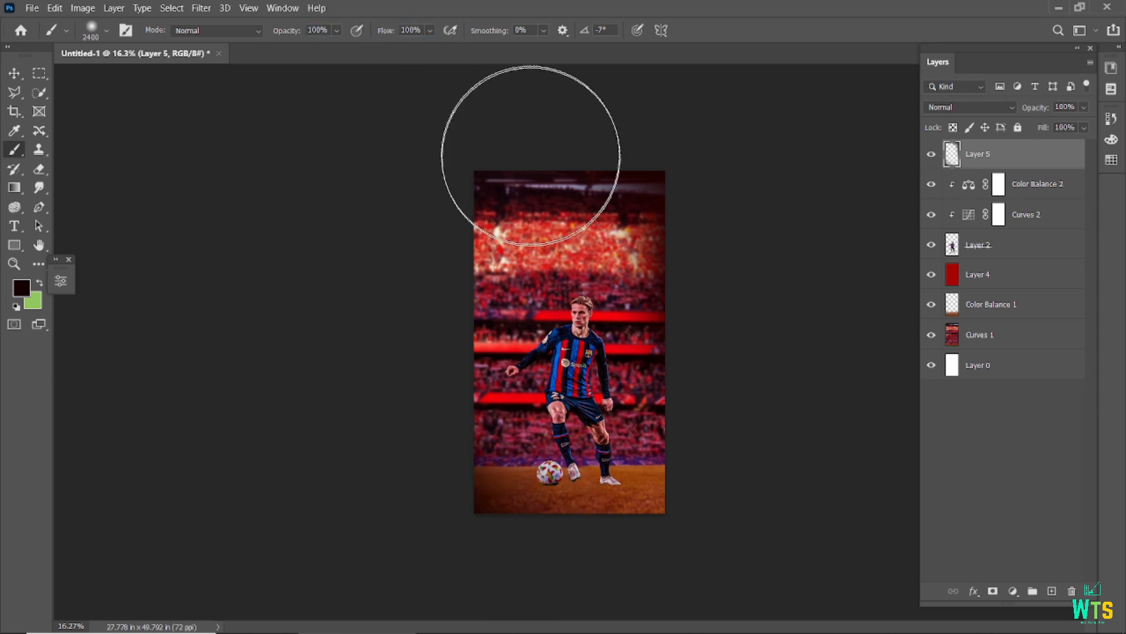
click(379, 249)
click(758, 491)
click(15, 73)
click(461, 308)
Step: Create a new layer directly below the player layer and fill it with a very dark red
scroll(467, 309, up, 2)
click(1051, 591)
drag(1020, 158, 1009, 293)
click(22, 287)
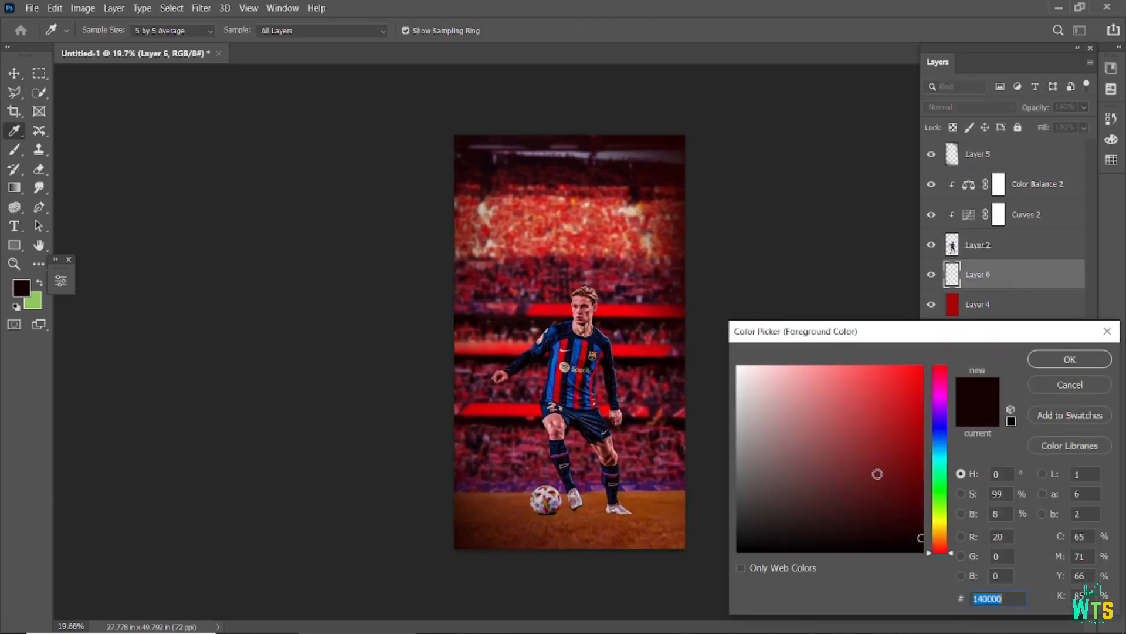
click(1043, 365)
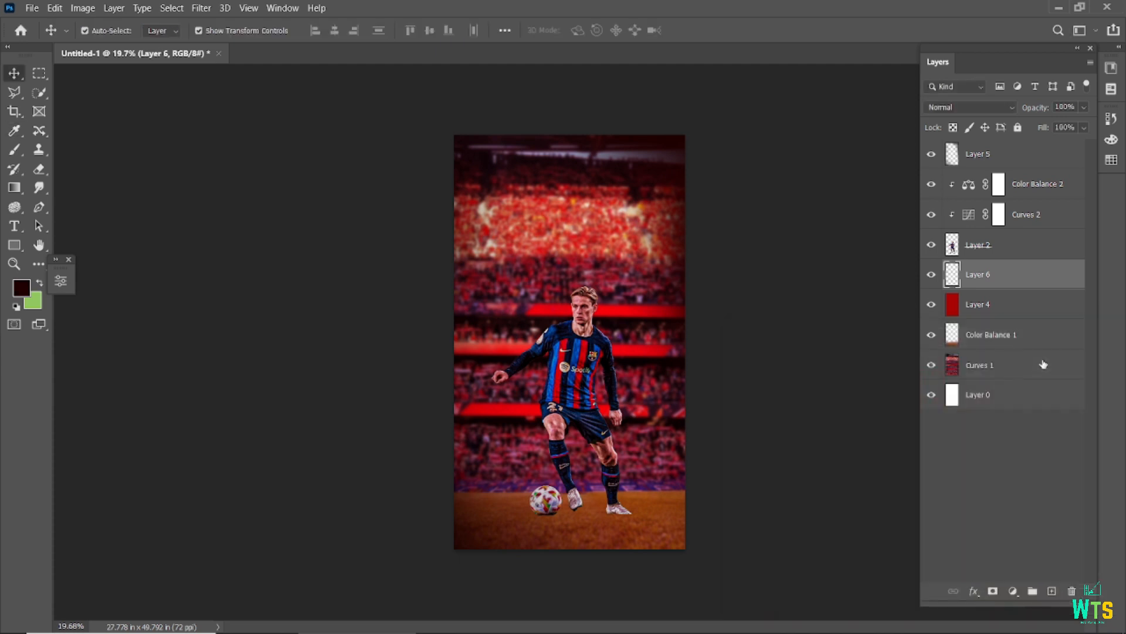
key(alt+BackSpace)
Step: Set the dark red fill layer to Multiply blending with 67% opacity and 59% fill
drag(1045, 129, 1024, 135)
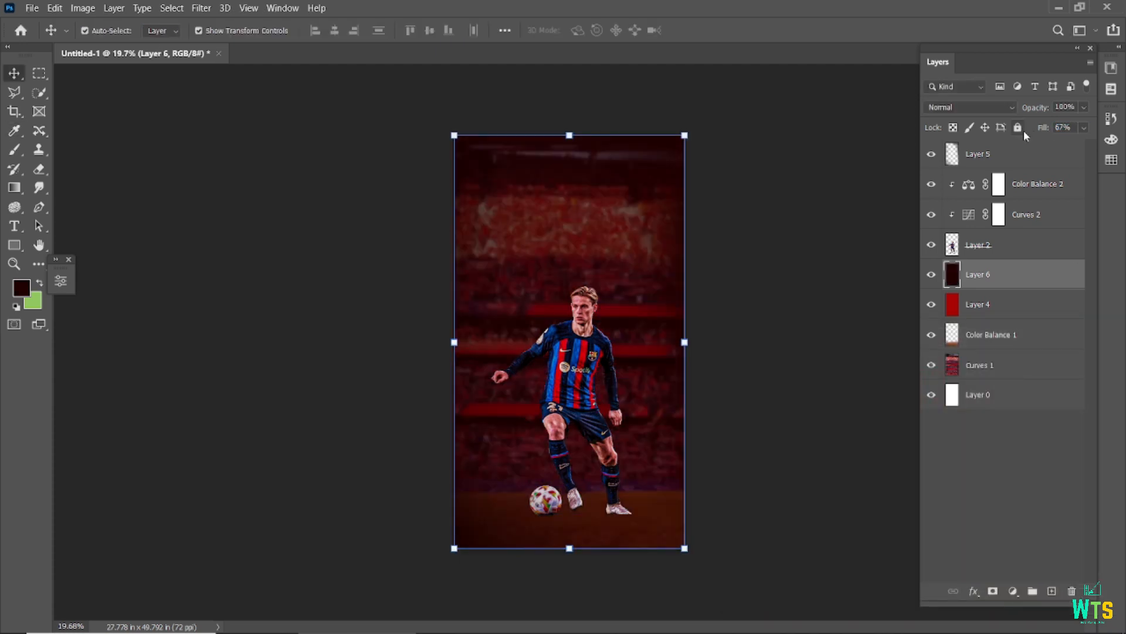
click(1010, 107)
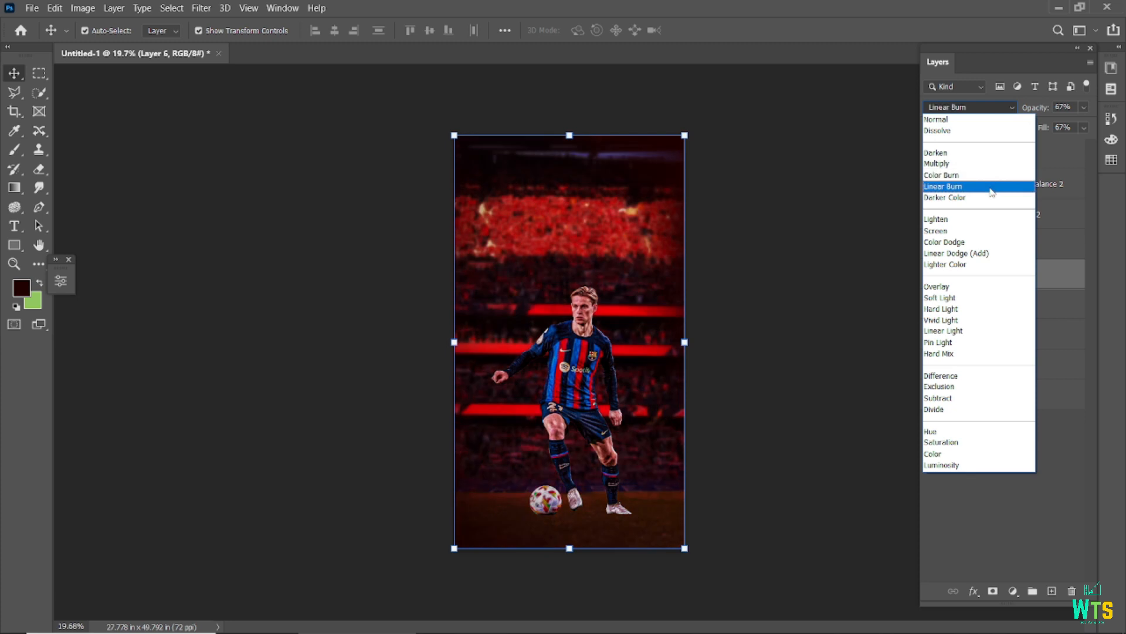
click(992, 167)
drag(1043, 128, 1026, 138)
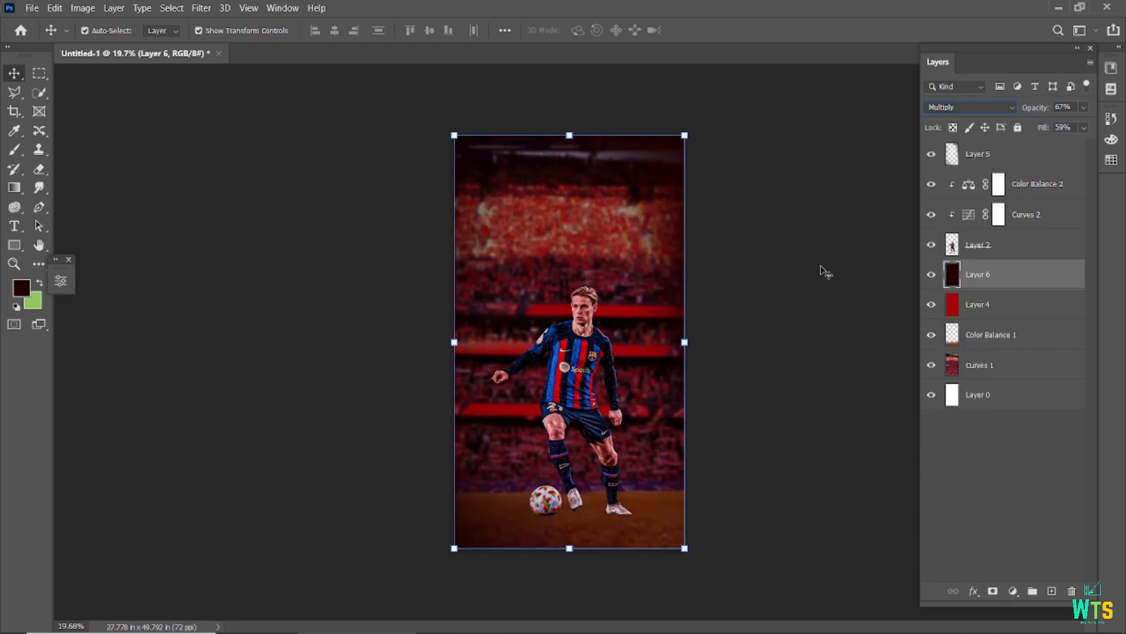
Step: Create a new layer directly above the stadium layer and paint dark red over the upper stands with a 2400 px brush at 32% opacity
click(821, 269)
key(ctrl+0)
click(979, 365)
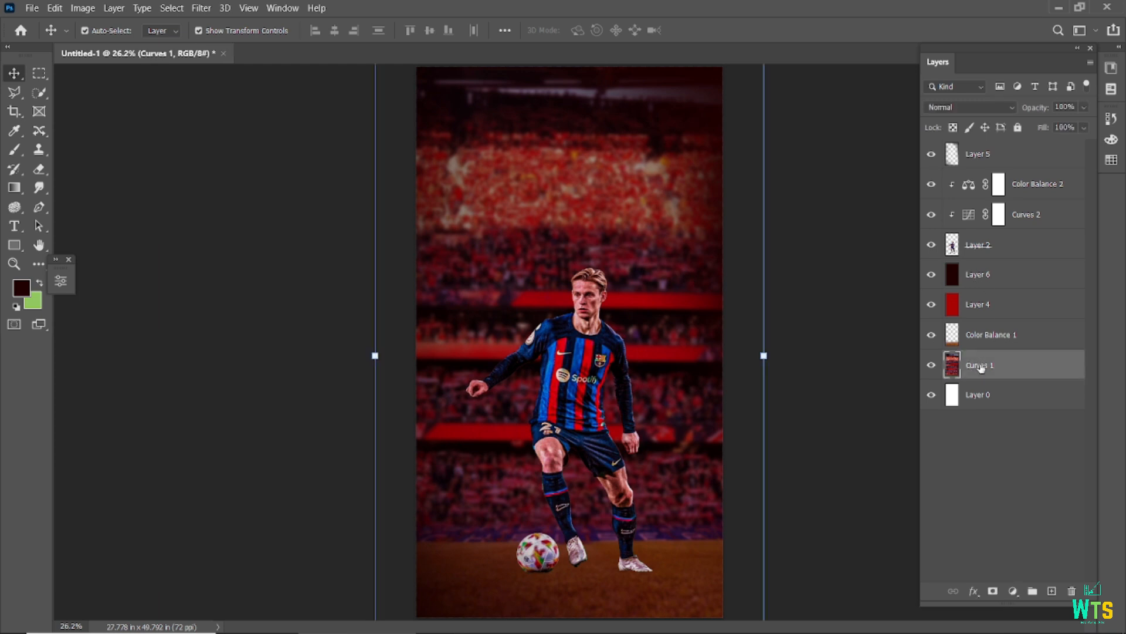
click(1051, 590)
key(b)
mouse_move(382, 32)
mouse_down()
mouse_move(226, 46)
mouse_move(310, 35)
mouse_up()
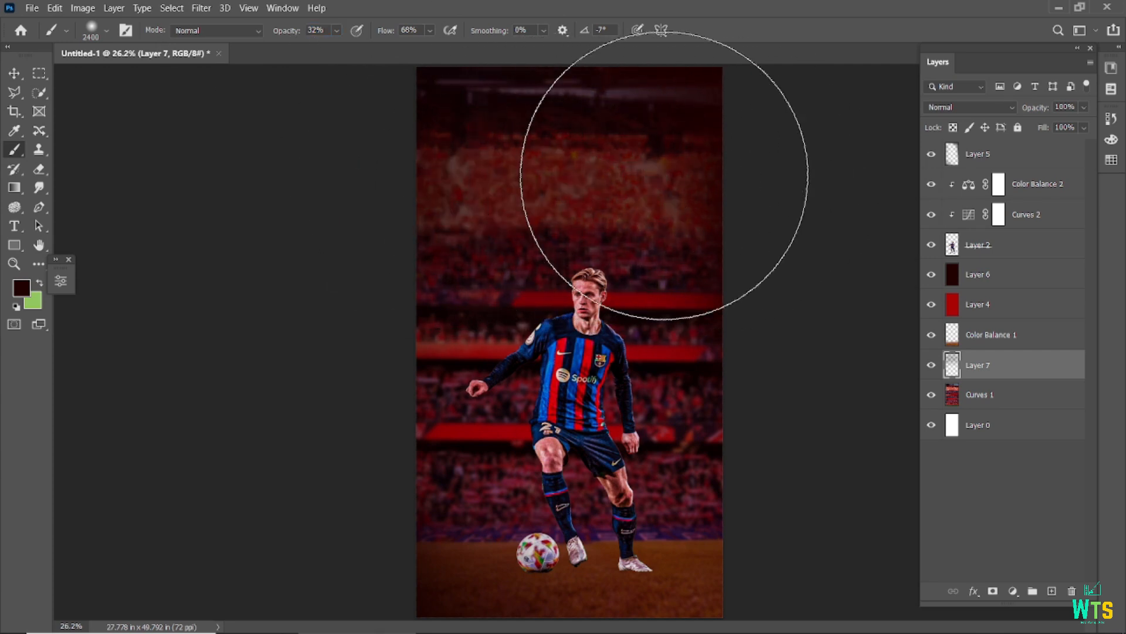
scroll(666, 150, down, 2)
click(14, 74)
click(324, 265)
scroll(326, 267, up, 2)
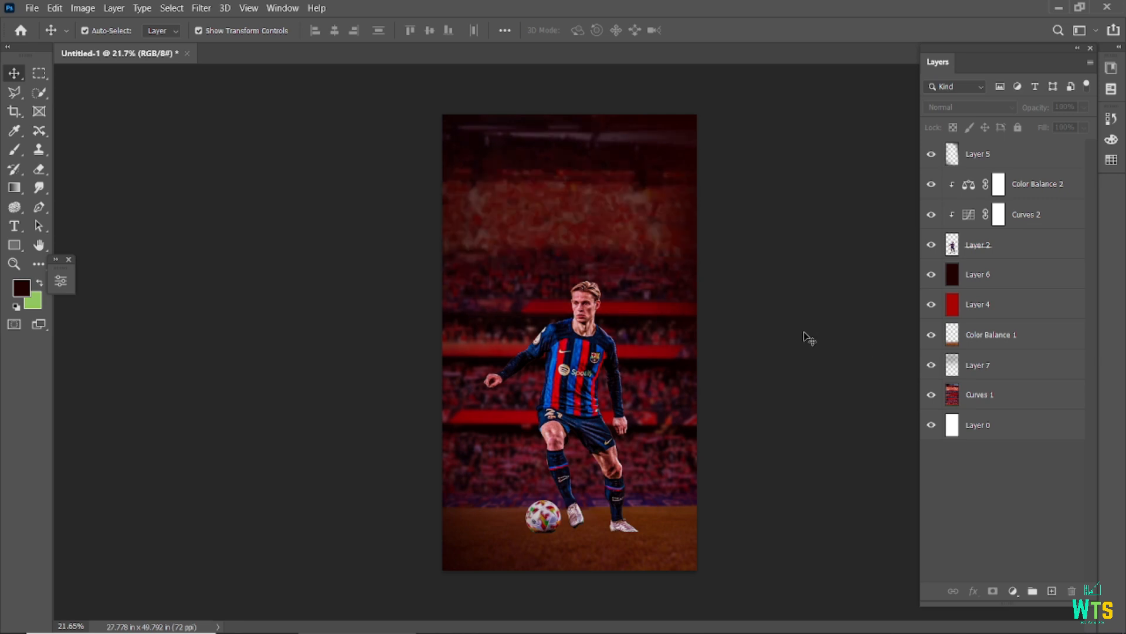
Step: Reduce the opacity of the new stand-shading layer to 74%
scroll(629, 381, down, 1)
scroll(629, 382, up, 1)
click(629, 381)
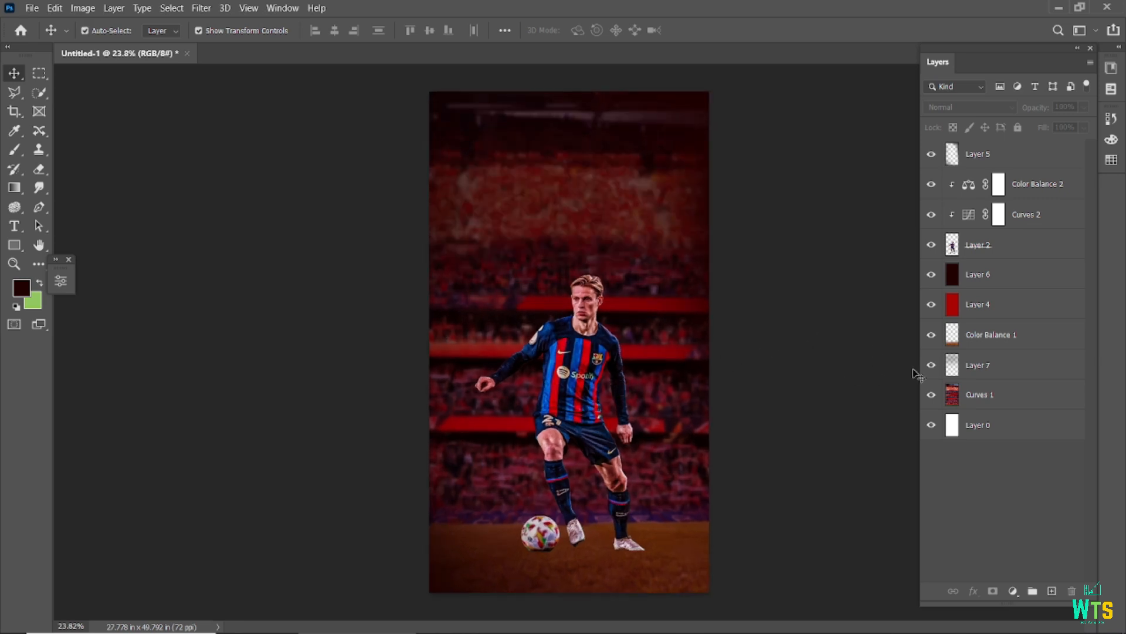
key(7)
key(4)
click(801, 338)
scroll(624, 358, down, 1)
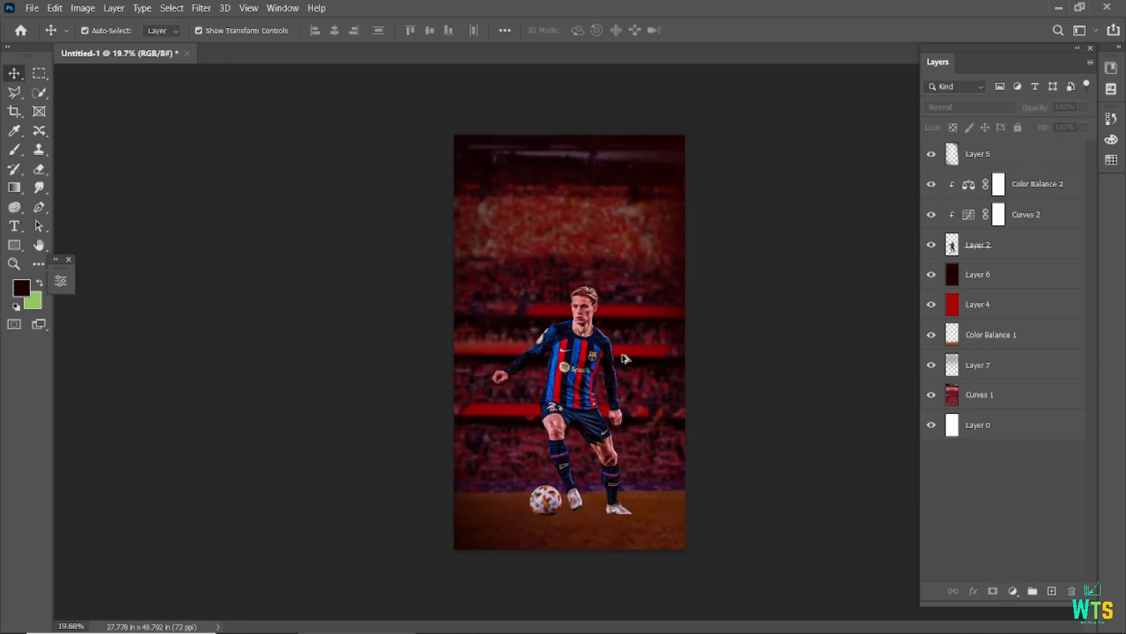
scroll(628, 361, up, 2)
scroll(586, 437, down, 1)
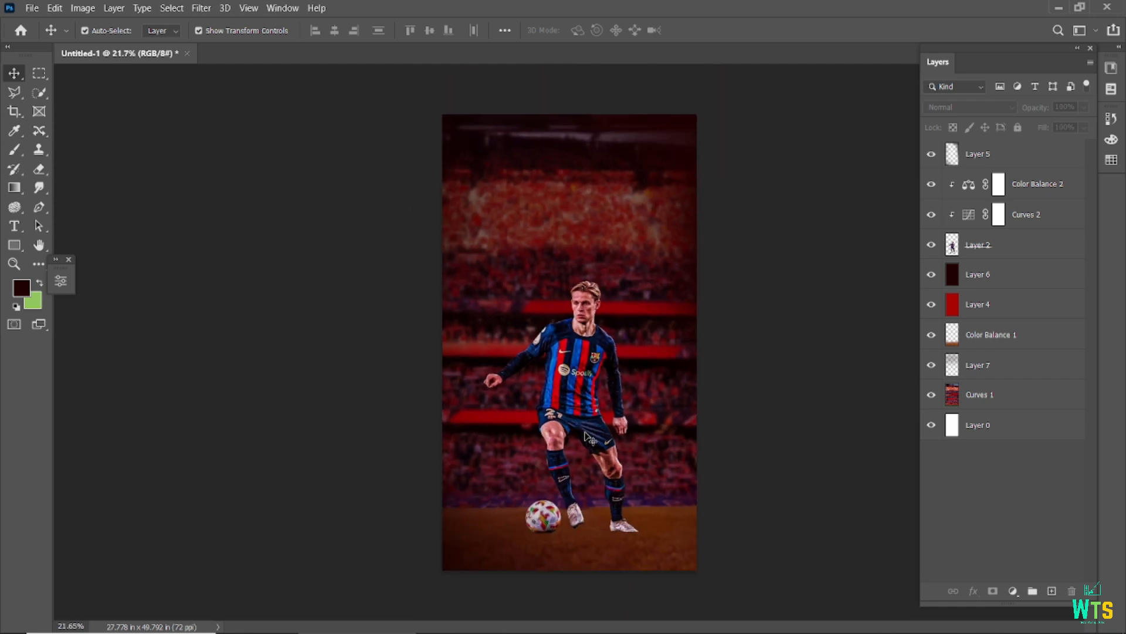
Step: Refill the red overlay layer, Layer 4, with a brighter red sampled from the stadium while the dark overlay is hidden
click(969, 268)
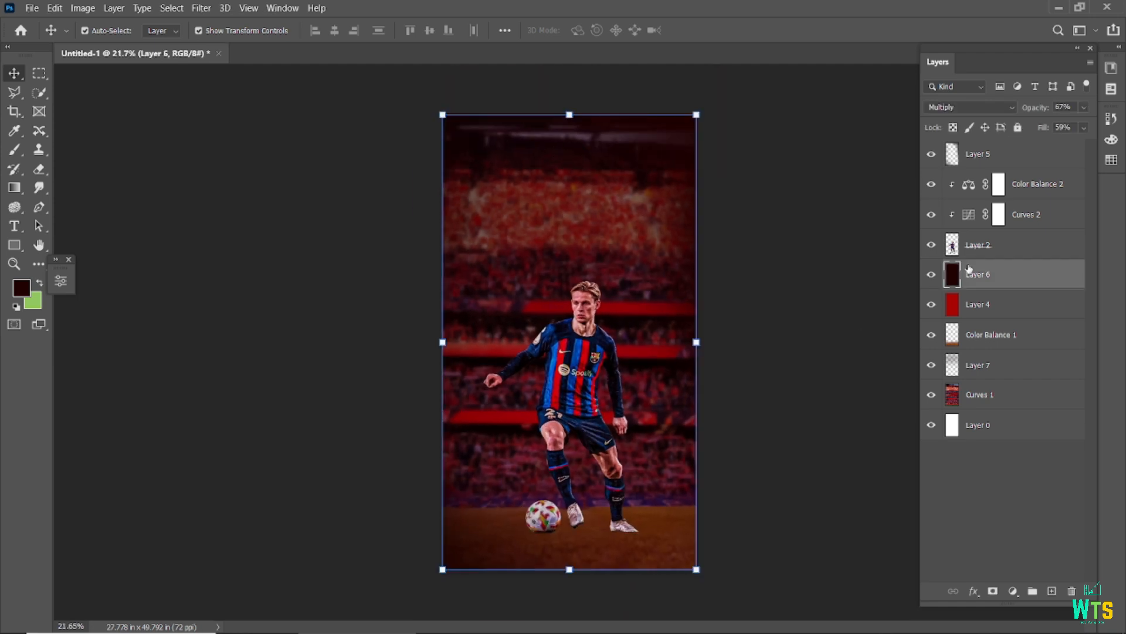
click(964, 311)
click(930, 278)
click(930, 279)
key(i)
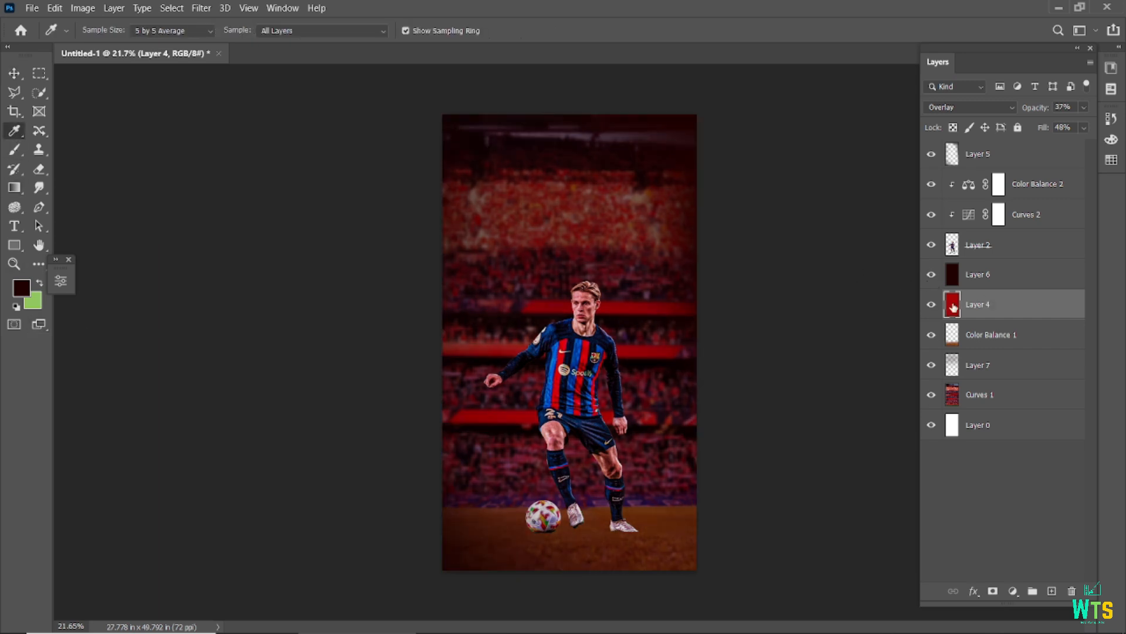
click(931, 274)
click(504, 414)
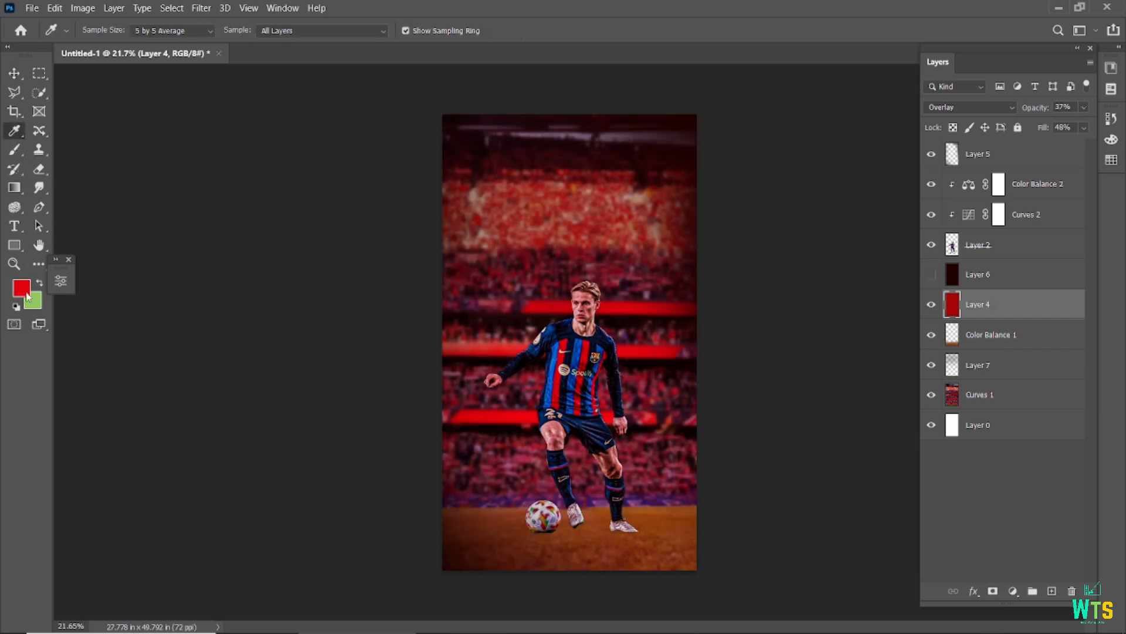
click(931, 275)
key(v)
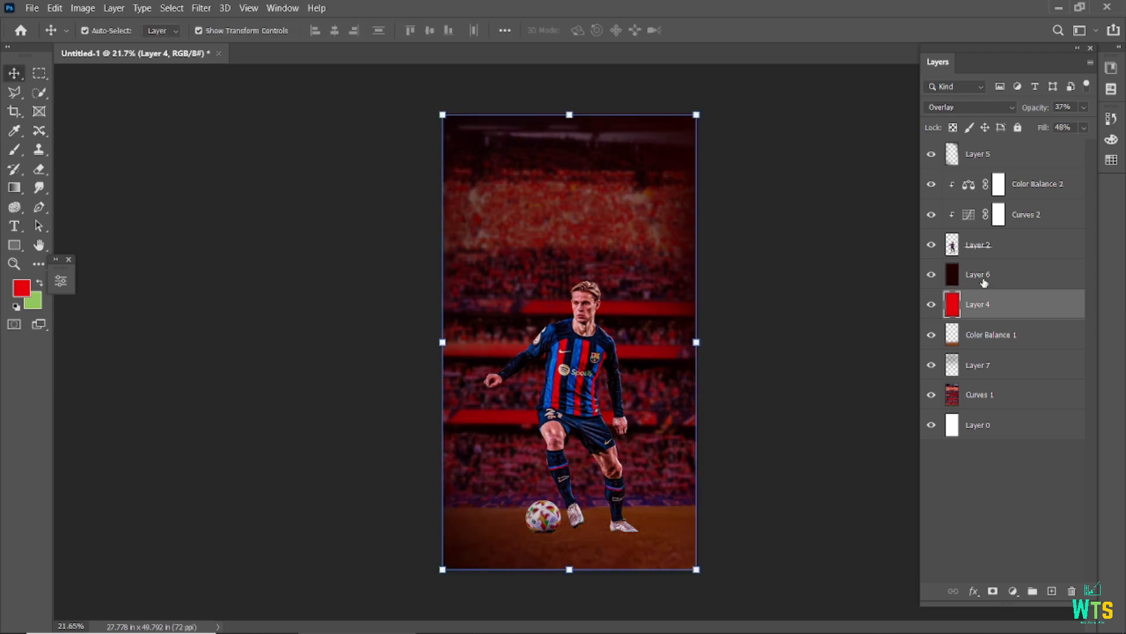
Step: Fill both full-canvas overlay layers, Layer 6 and Layer 4, with a softer red and compare the effect by toggling layer visibility
click(1009, 276)
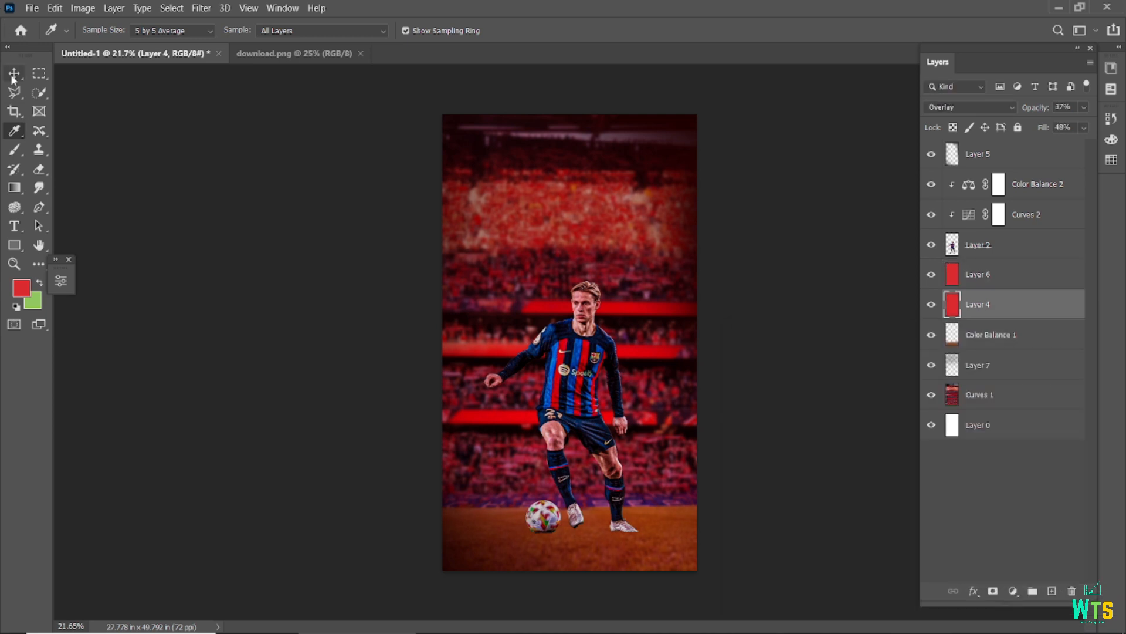
click(13, 80)
click(812, 281)
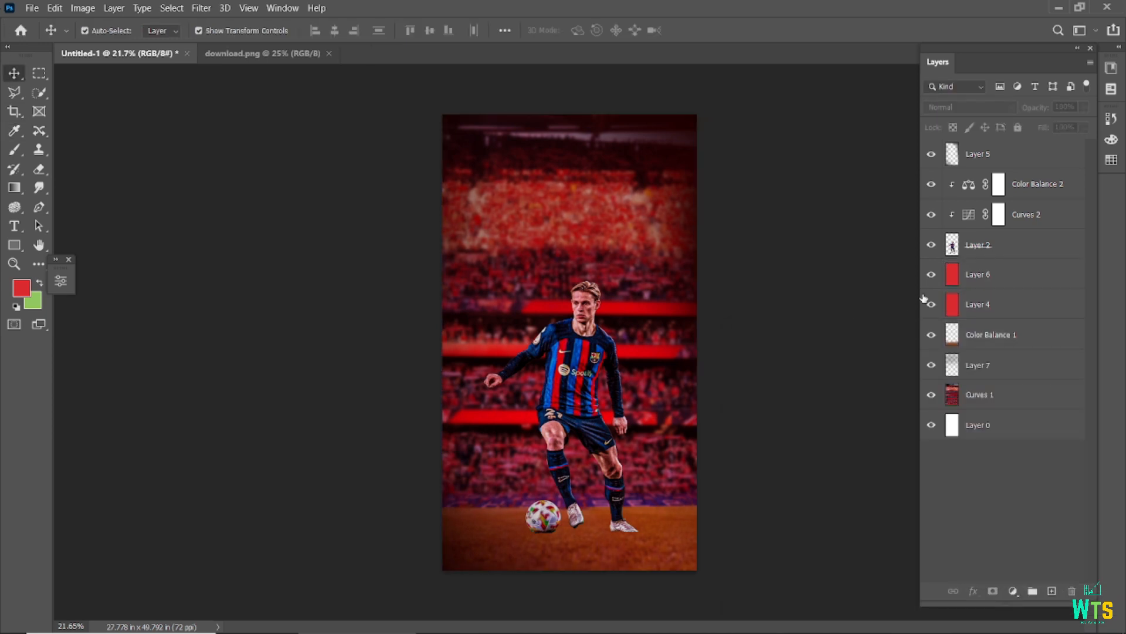
drag(931, 186, 931, 215)
click(931, 275)
click(931, 276)
Step: Apply another Gaussian Blur to the stadium background layer
click(973, 397)
click(931, 395)
click(931, 394)
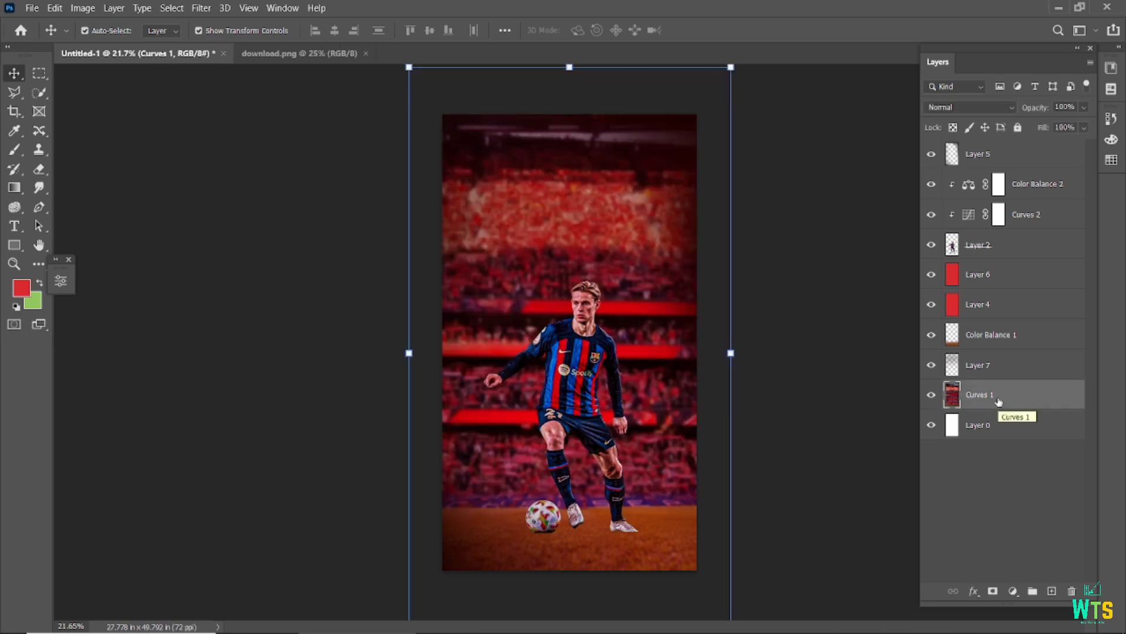
click(202, 8)
mouse_move(250, 184)
click(411, 241)
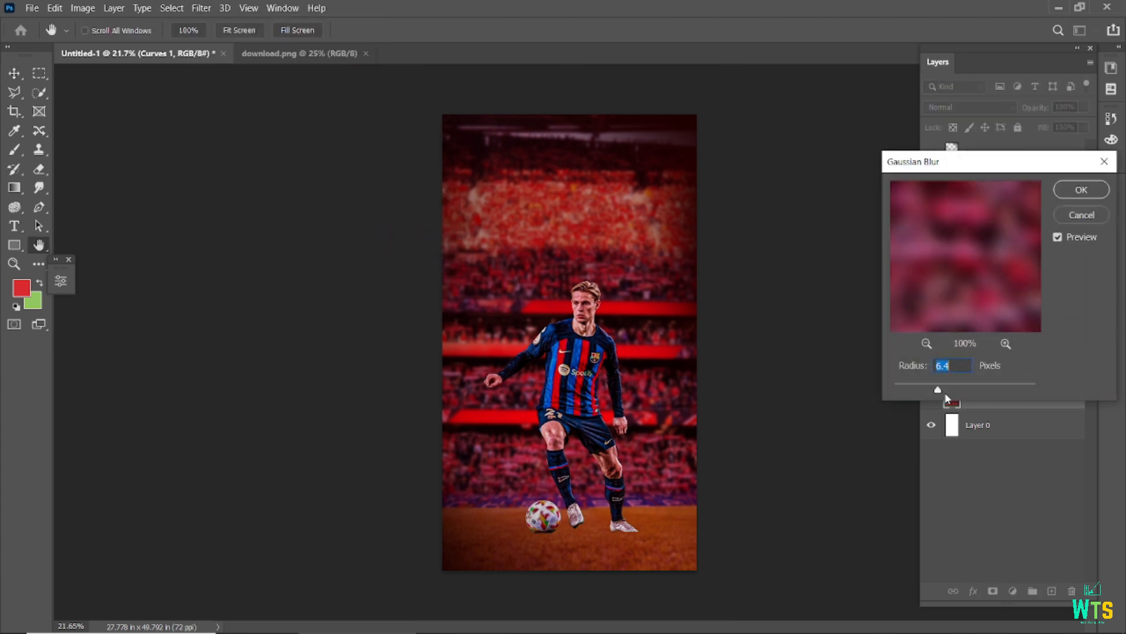
drag(974, 392, 933, 388)
click(1081, 189)
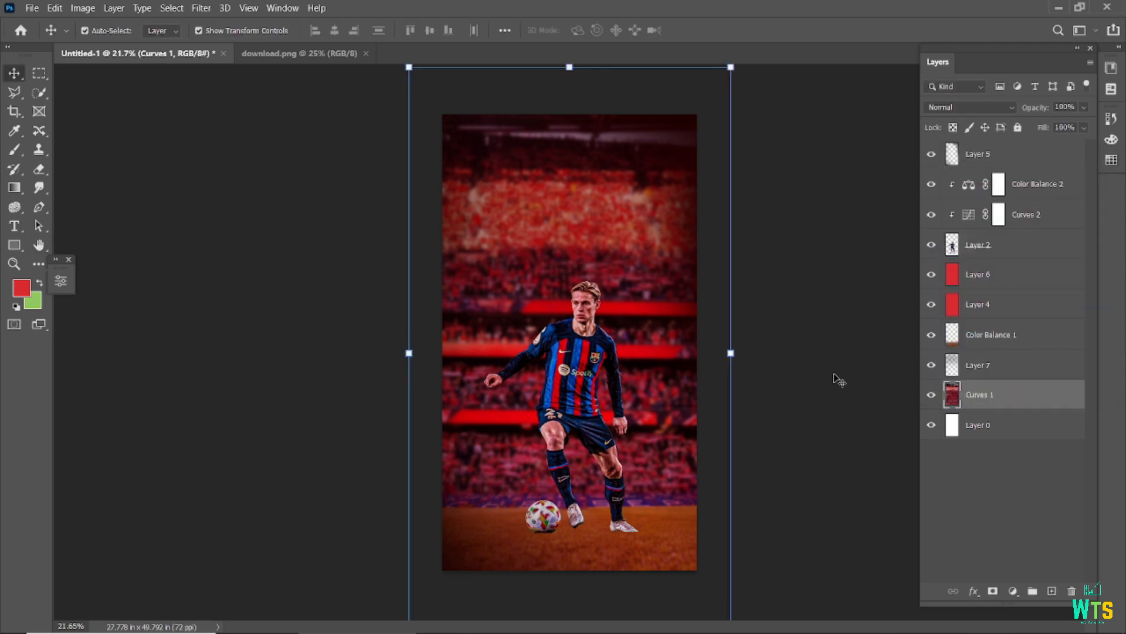
click(669, 554)
click(817, 498)
scroll(684, 491, down, 1)
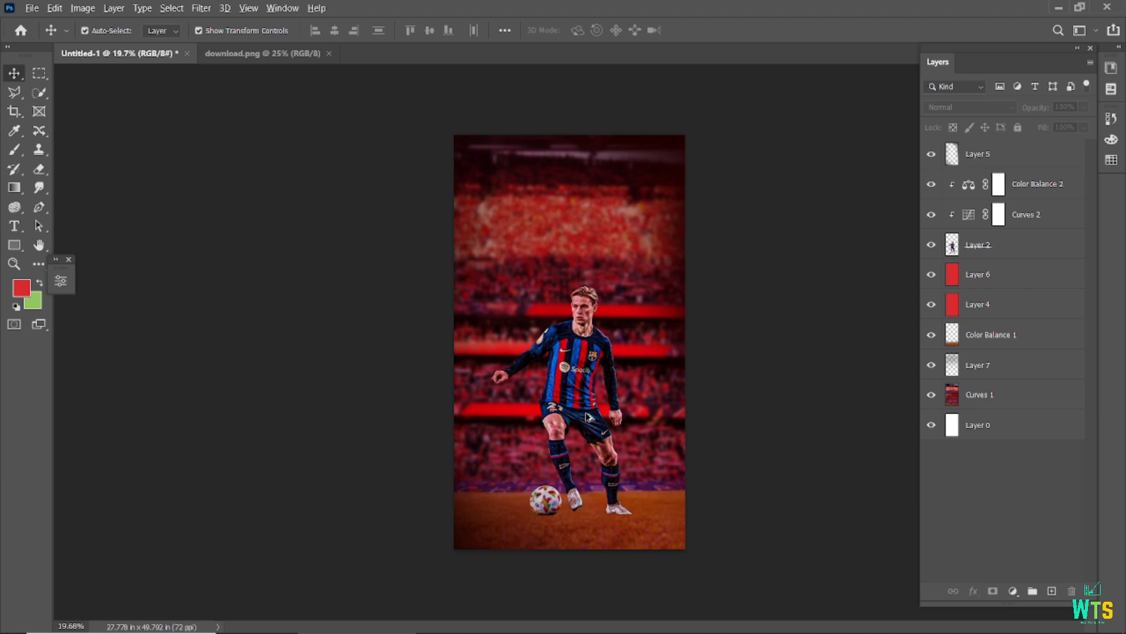
Step: Create a new layer directly below the player layer for ground shadows and set the brush colour to black
scroll(589, 417, up, 2)
scroll(589, 460, down, 1)
click(587, 497)
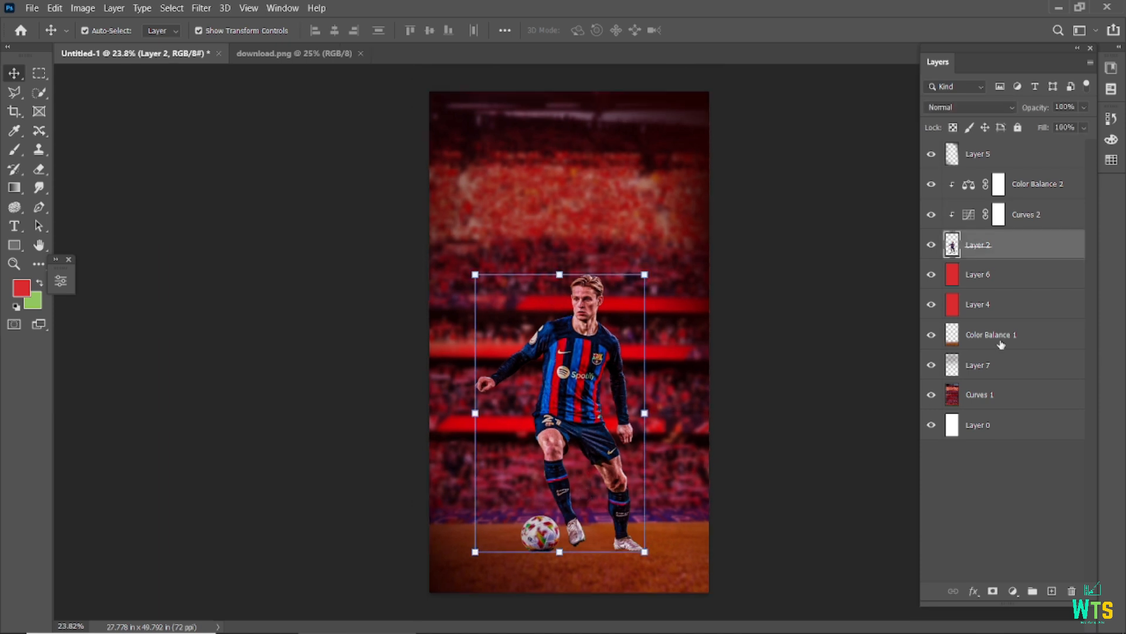
click(1052, 591)
drag(1023, 250, 1018, 281)
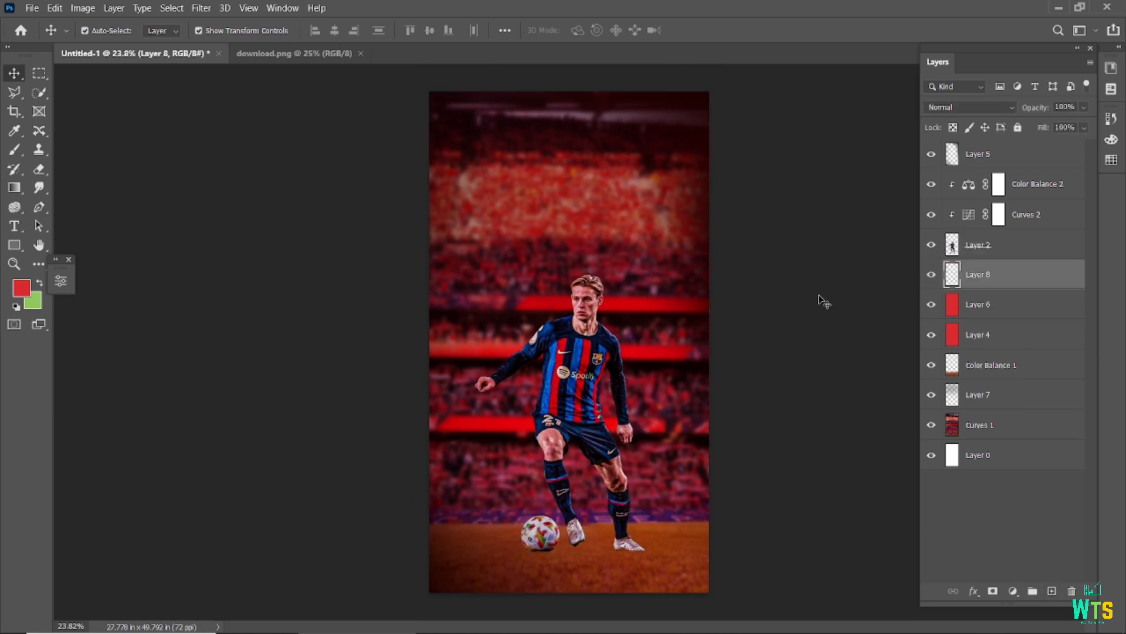
key(x)
click(22, 289)
click(738, 546)
key(Return)
key(b)
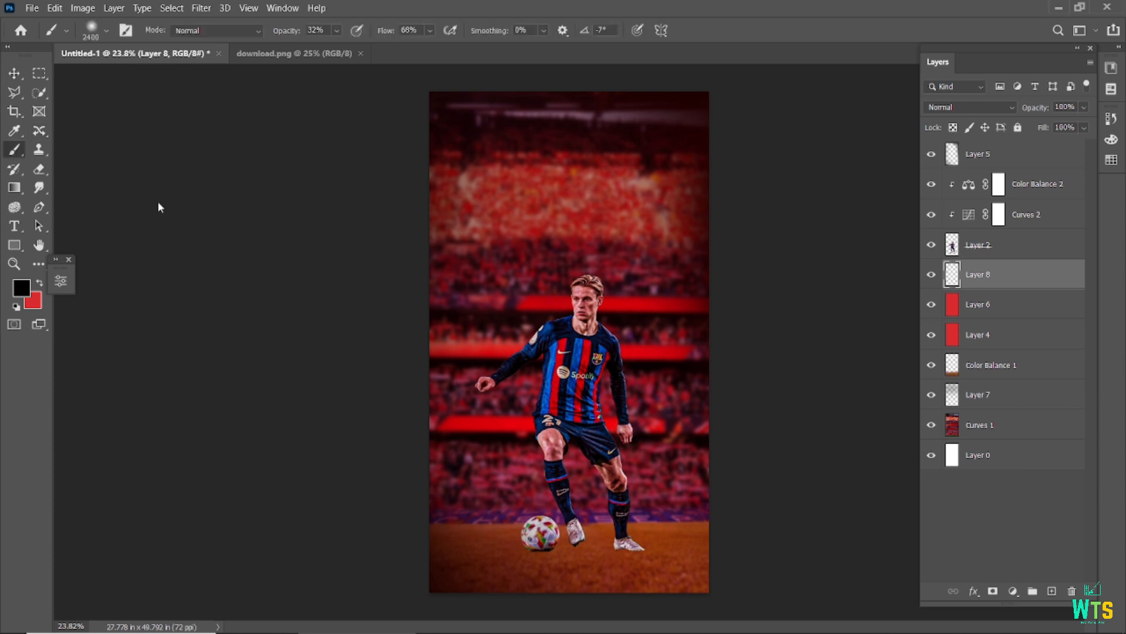
Step: Flatten the soft brush tip into a thin ellipse, shrink it to 250 px, and set its opacity and flow to 100%
scroll(563, 498, up, 2)
scroll(563, 499, down, 1)
click(106, 31)
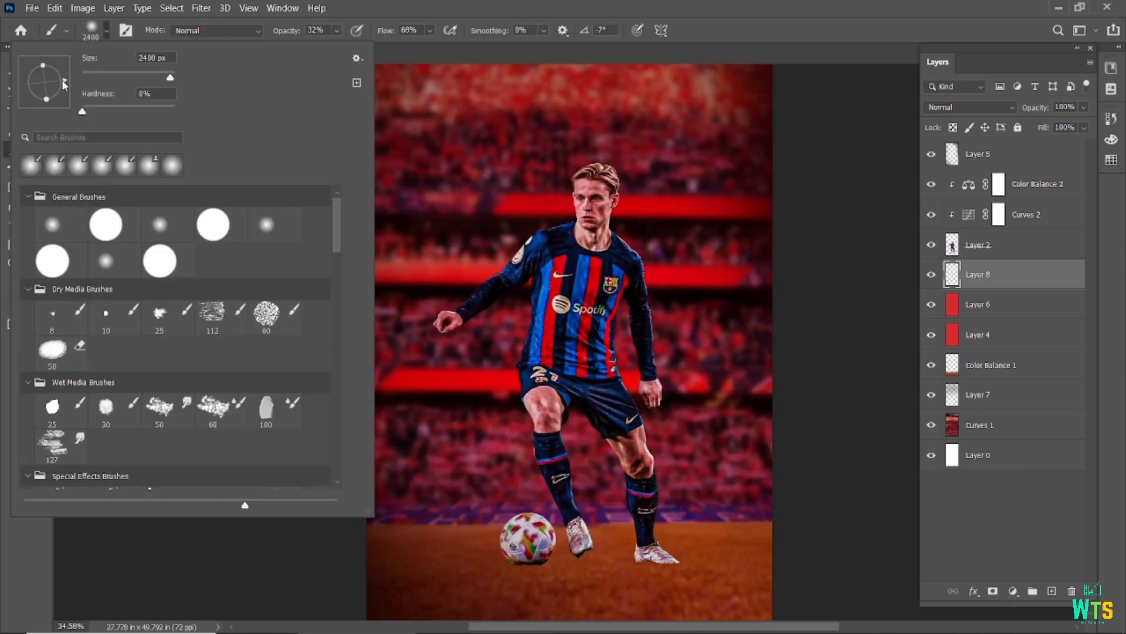
drag(46, 67, 46, 81)
key(Return)
key(bracketleft)
key(bracketleft)
key(bracketleft)
key(bracketleft)
key(bracketleft)
key(bracketleft)
key(bracketleft)
key(bracketleft)
key(bracketleft)
key(bracketleft)
key(bracketleft)
key(bracketleft)
scroll(655, 565, up, 4)
key(bracketleft)
key(Return)
key(0)
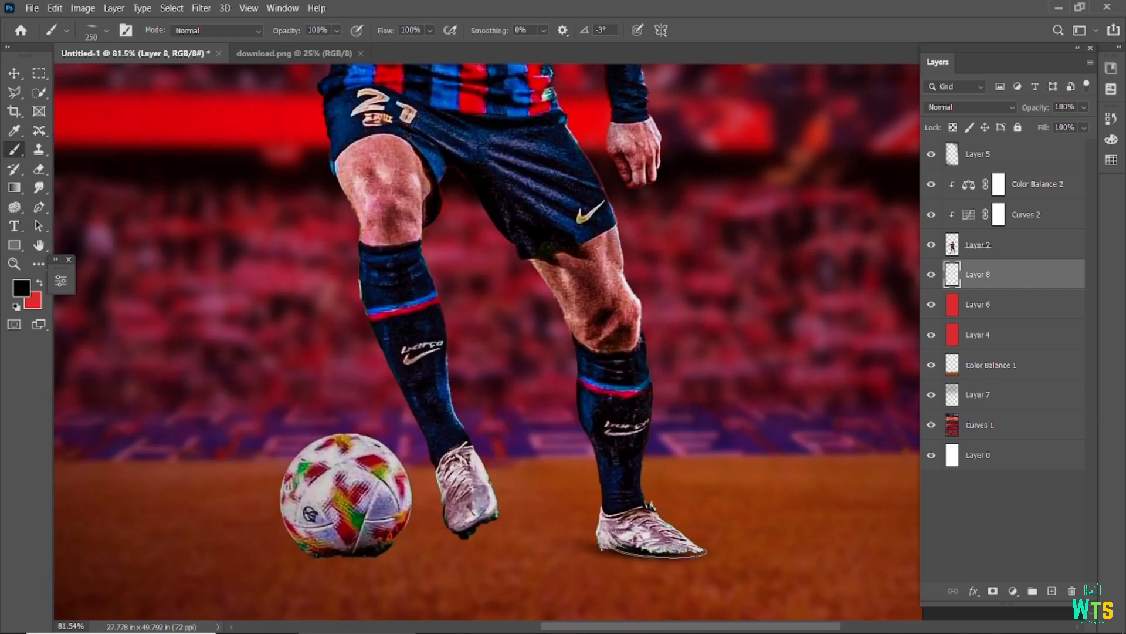
Step: Dab a black contact shadow under the ball and set the brush to 300 px, 62% opacity and 35% flow
key(bracketright)
key(bracketleft)
click(341, 557)
key(shift+4)
key(shift+3)
text(62)
key(Return)
key(bracketright)
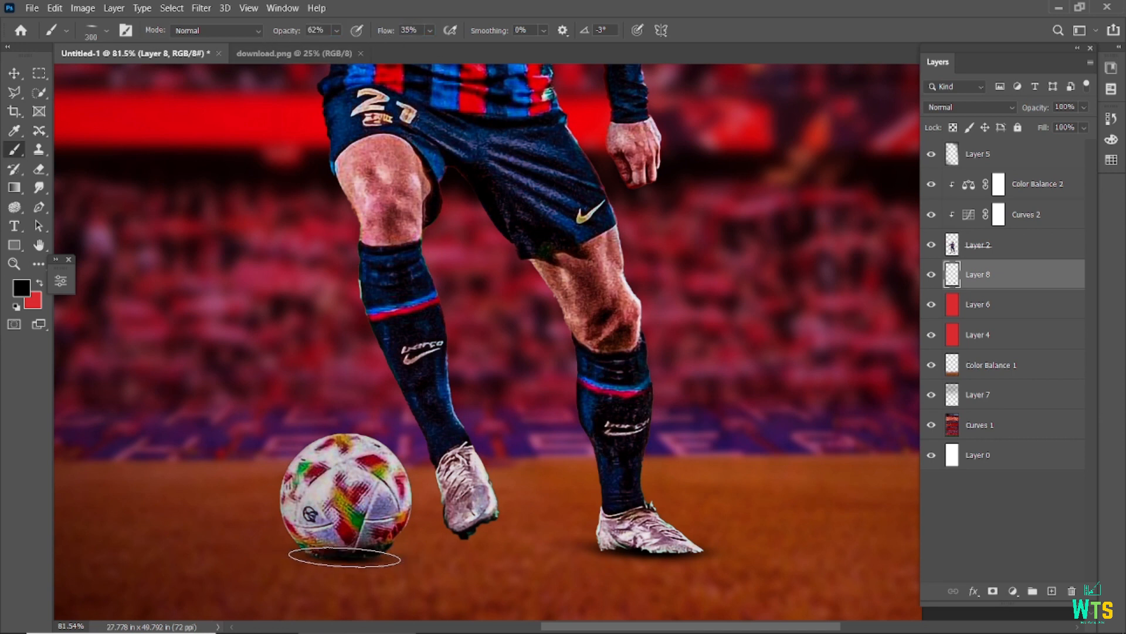
Step: Enlarge the flat brush to 400 px and extend the ground shadows beneath the ball and feet
scroll(564, 441, down, 5)
scroll(563, 441, up, 3)
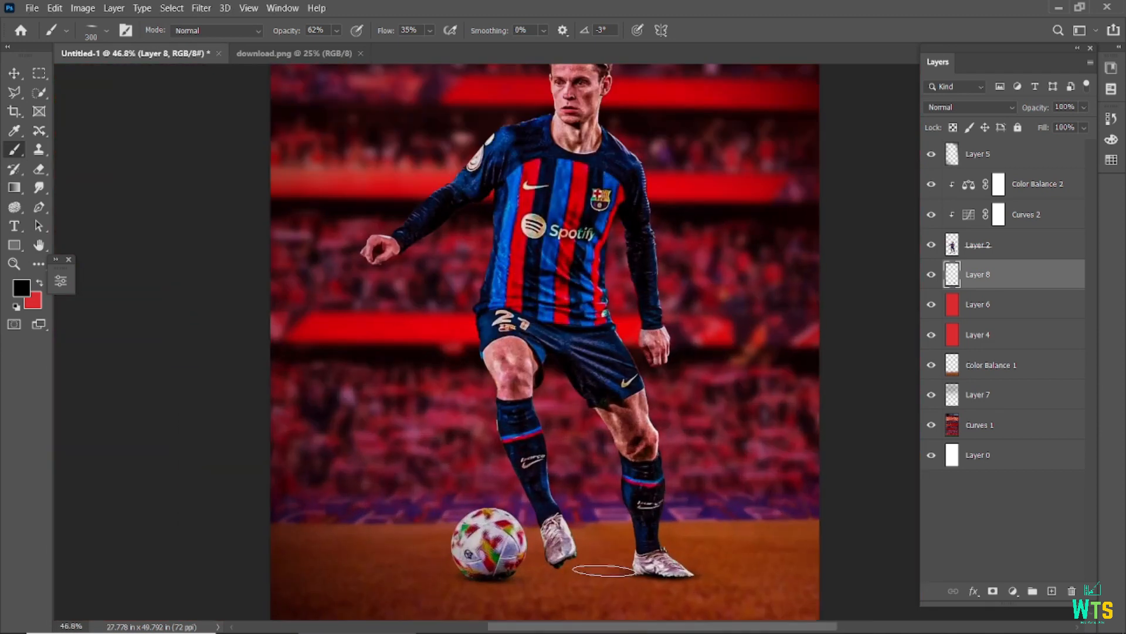
click(94, 33)
key(Return)
key(bracketright)
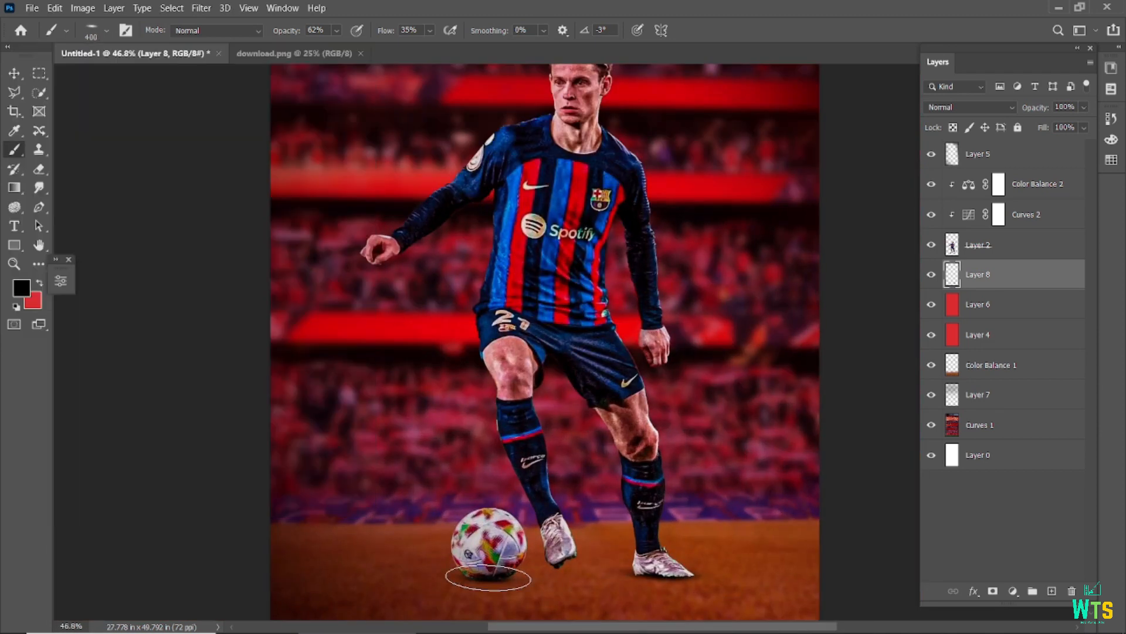
key(bracketleft)
Step: Add a new layer clipped to the player layer for shading the feet and ball with a 175 px black brush
click(995, 253)
alt+click(1052, 590)
key(Return)
scroll(615, 541, up, 5)
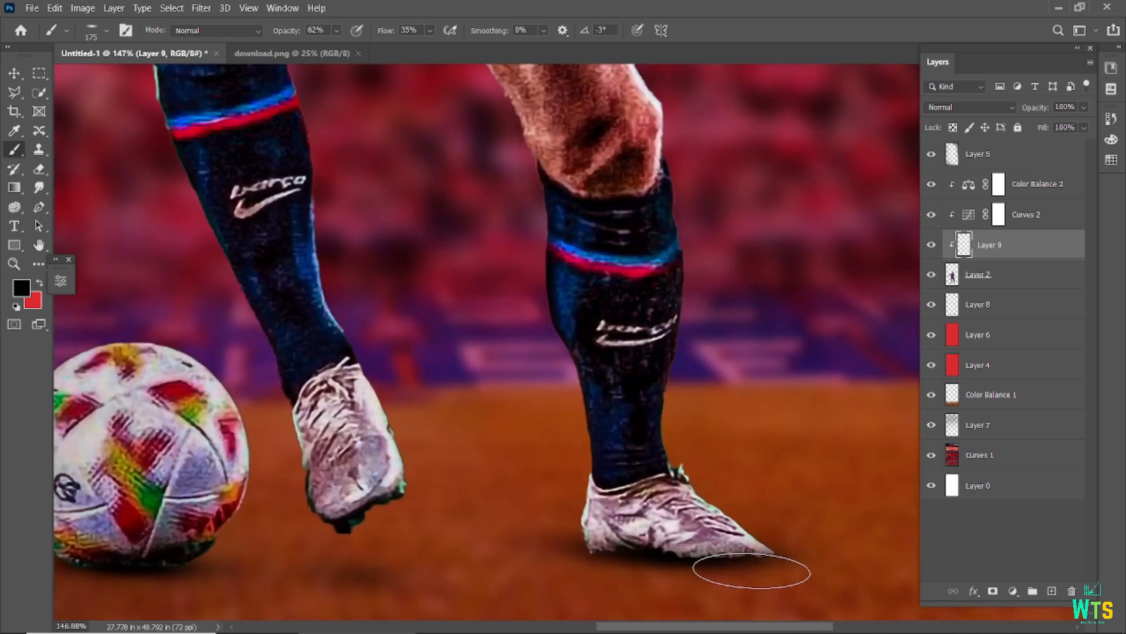
scroll(666, 558, down, 3)
scroll(404, 581, down, 5)
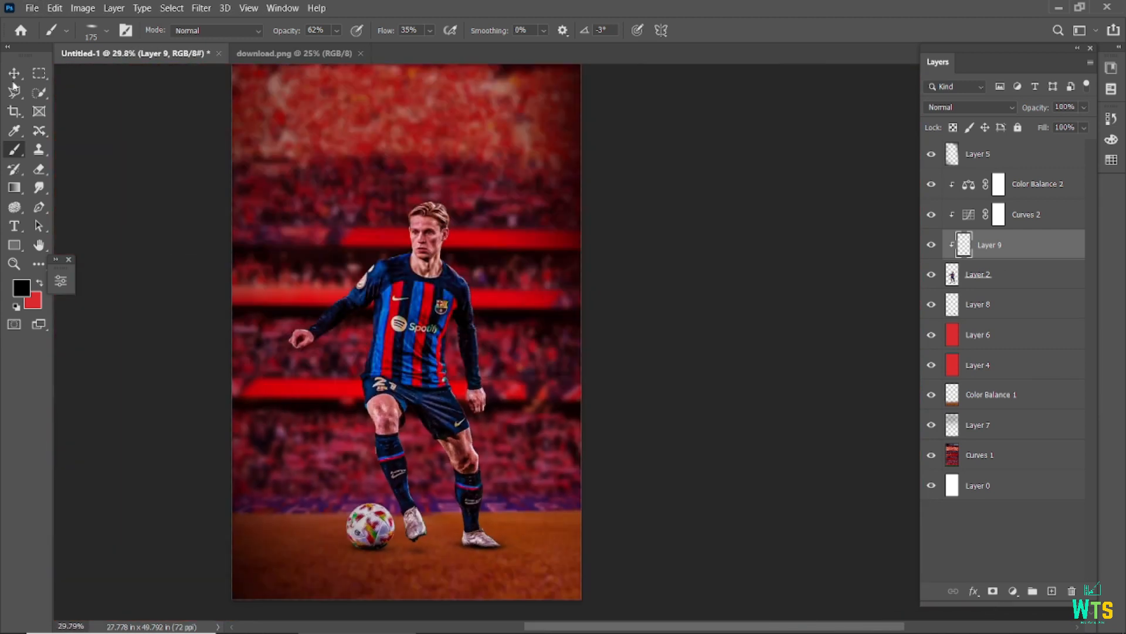
key(v)
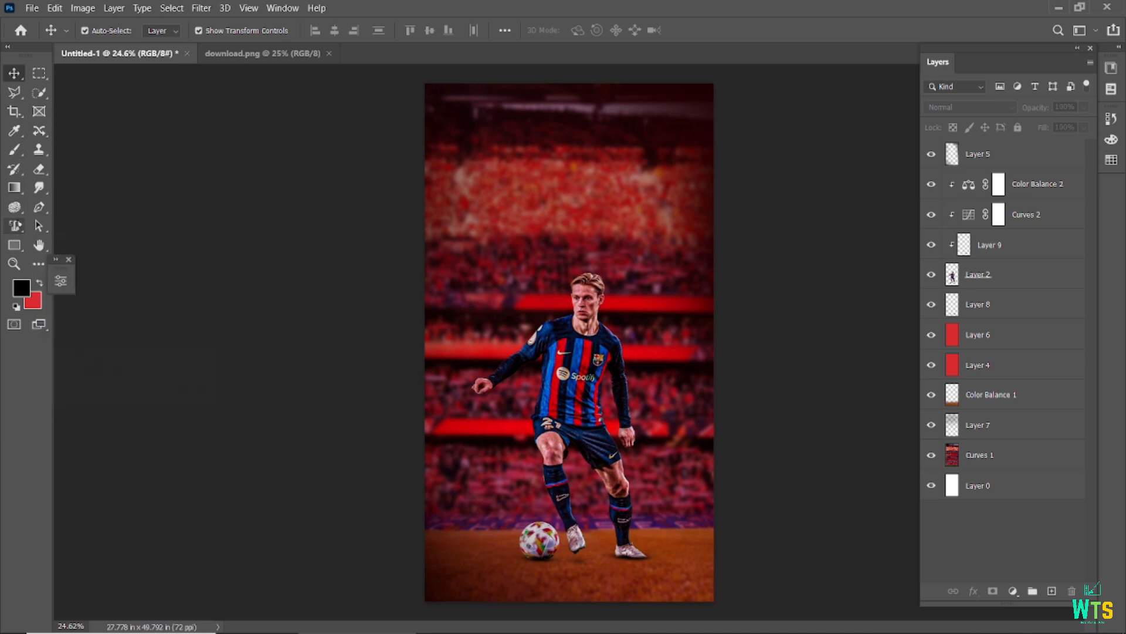
Step: Add a Lorem Ipsum placeholder text above the player at 129 pt
click(14, 226)
click(88, 222)
scroll(546, 222, up, 1)
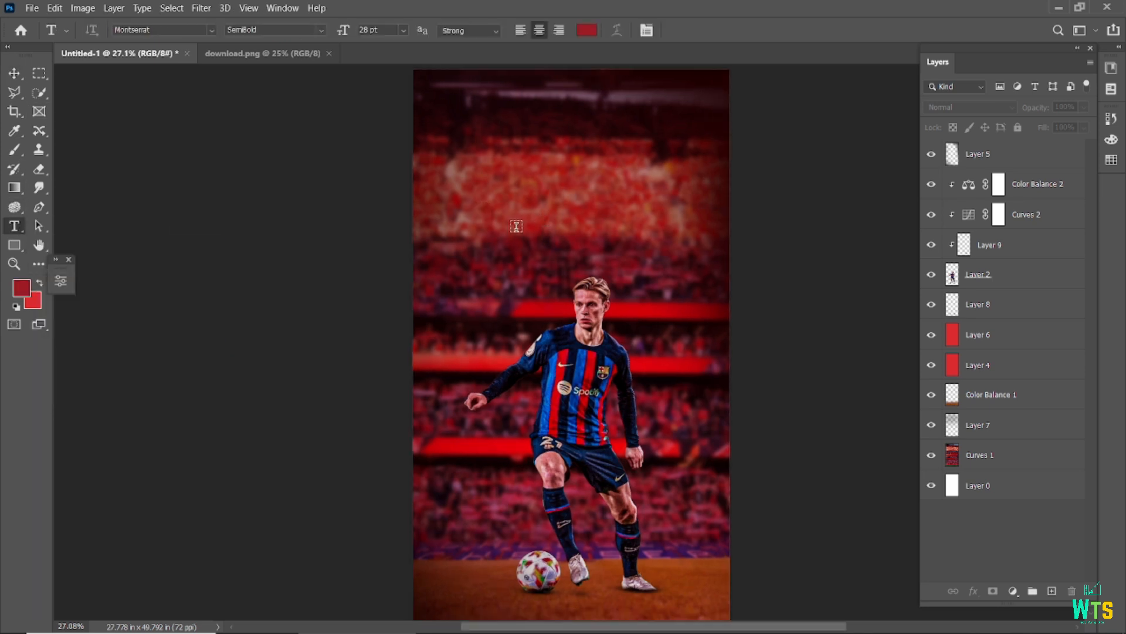
click(516, 226)
drag(343, 39, 645, 44)
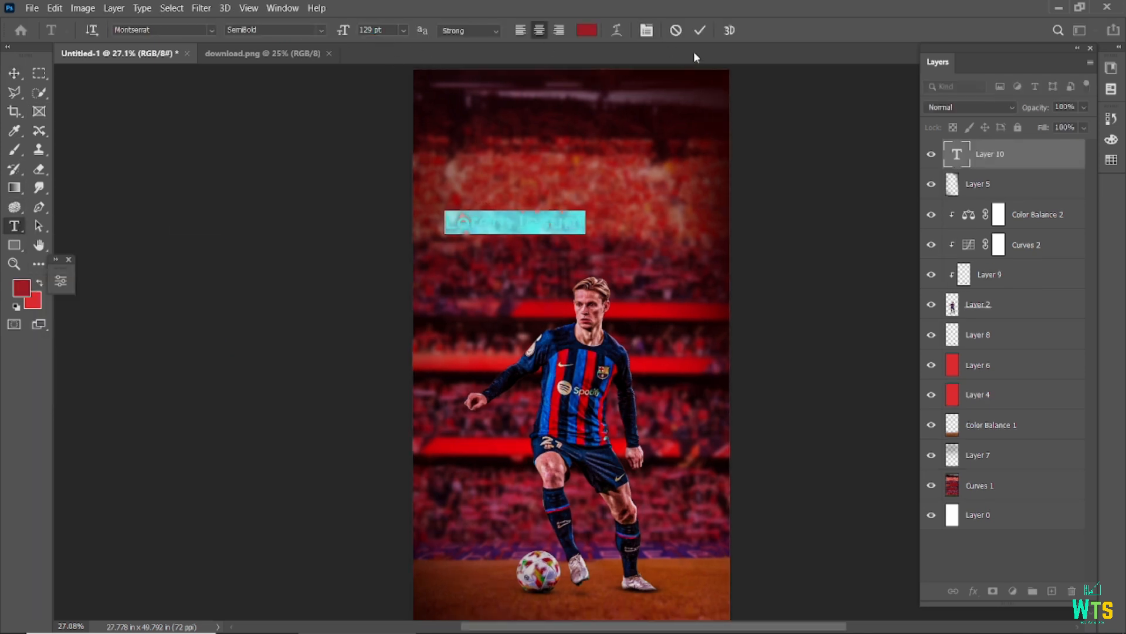
click(699, 30)
Step: Change the placeholder text's colour to pale peach, fbdac5
click(586, 30)
click(1069, 359)
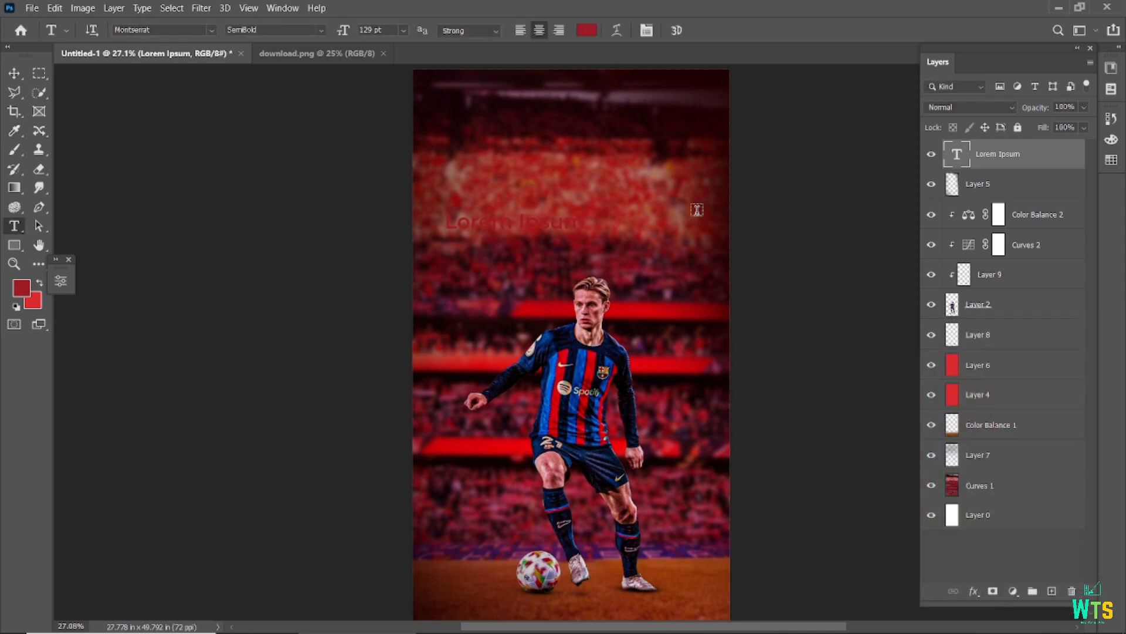
double_click(962, 158)
click(587, 30)
click(769, 352)
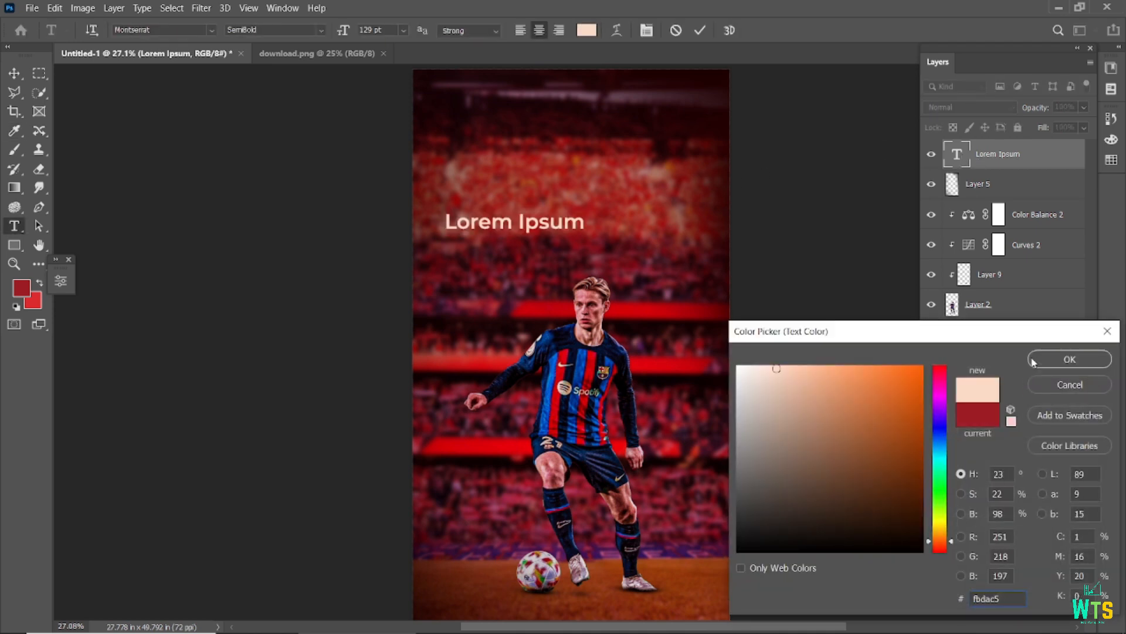
click(1070, 359)
Step: Set the placeholder text in the Anton font and enlarge it to 265 pt
text(anto)
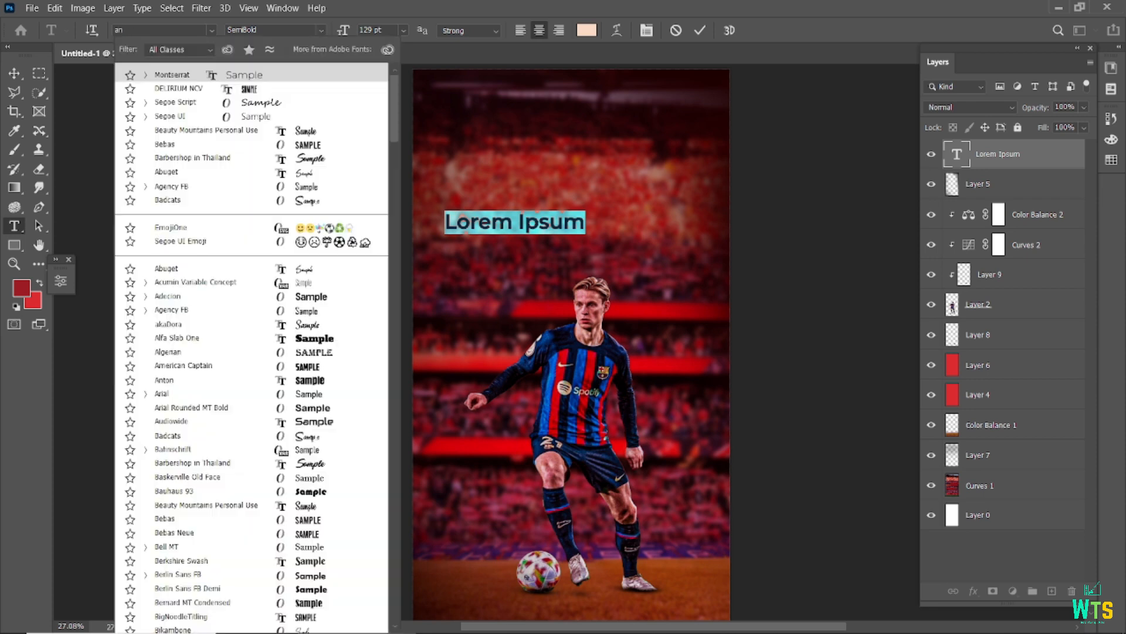
click(243, 75)
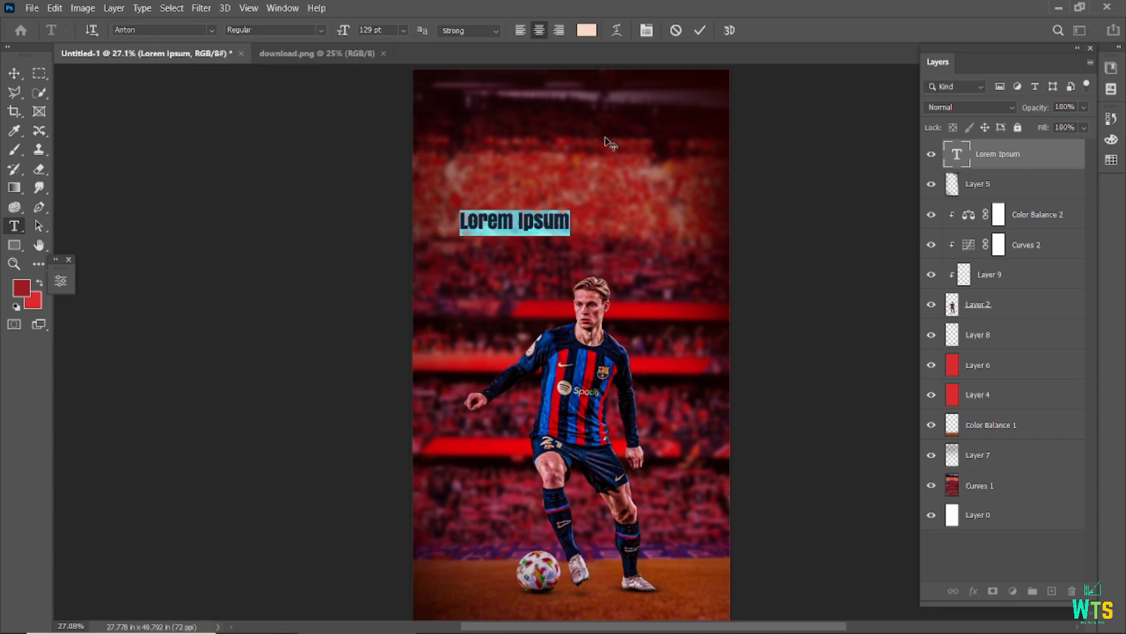
drag(343, 31, 449, 70)
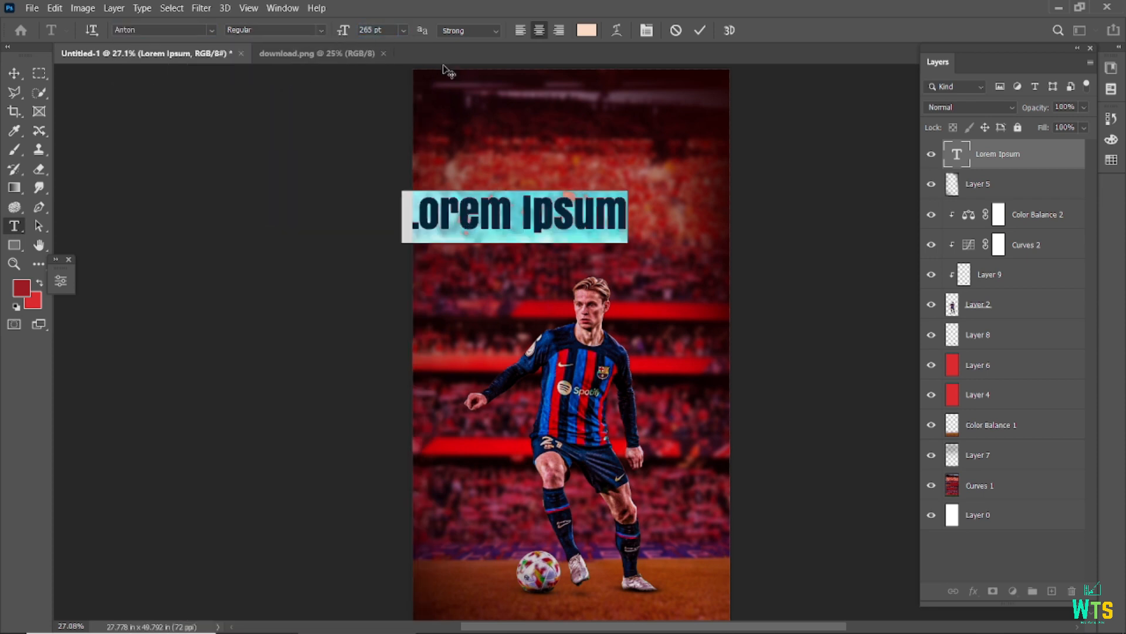
key(ctrl+Return)
Step: Move the placeholder text so it is horizontally centred over the upper stands, and open it for editing
click(14, 73)
drag(493, 203, 535, 190)
double_click(531, 190)
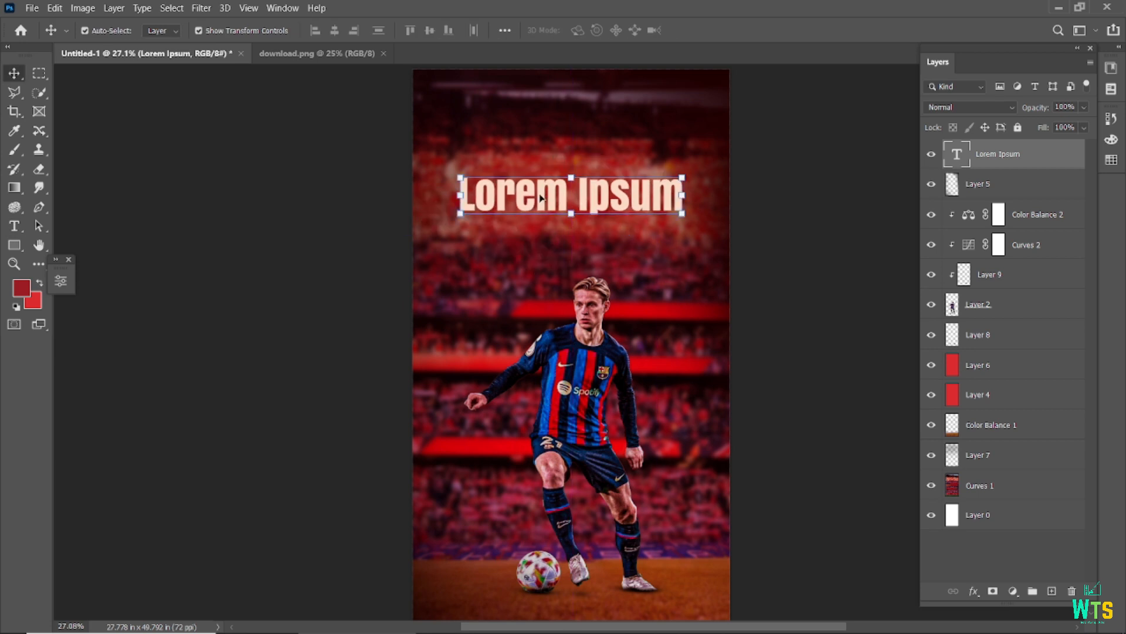
Step: Replace the placeholder text with FERNKIE and commit it
text(FERNKIE)
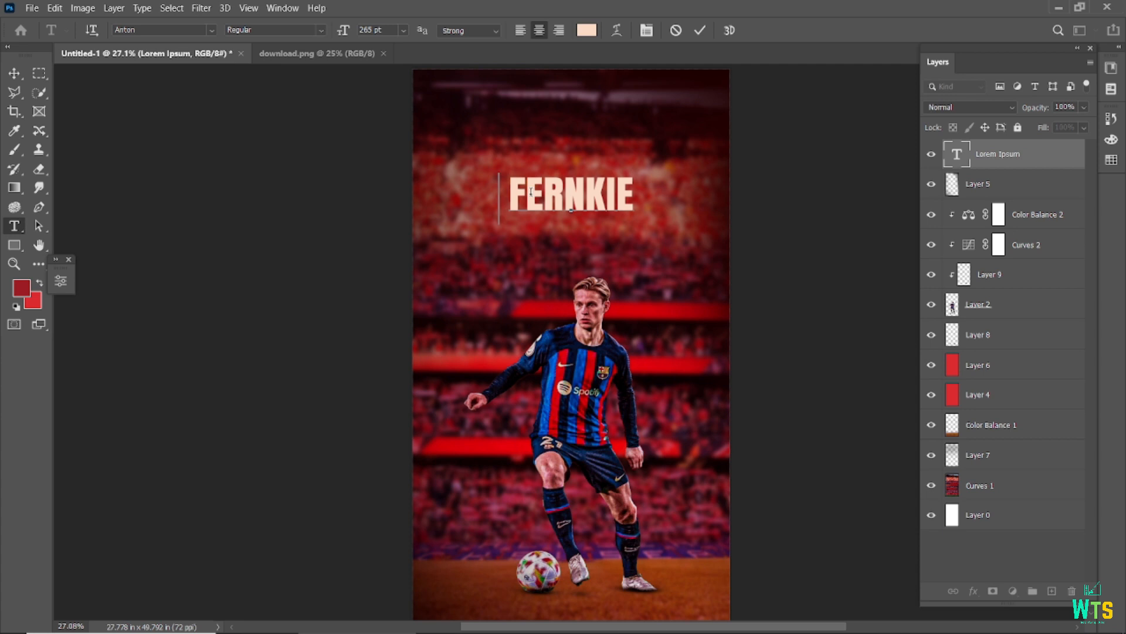
key(ctrl+Return)
key(v)
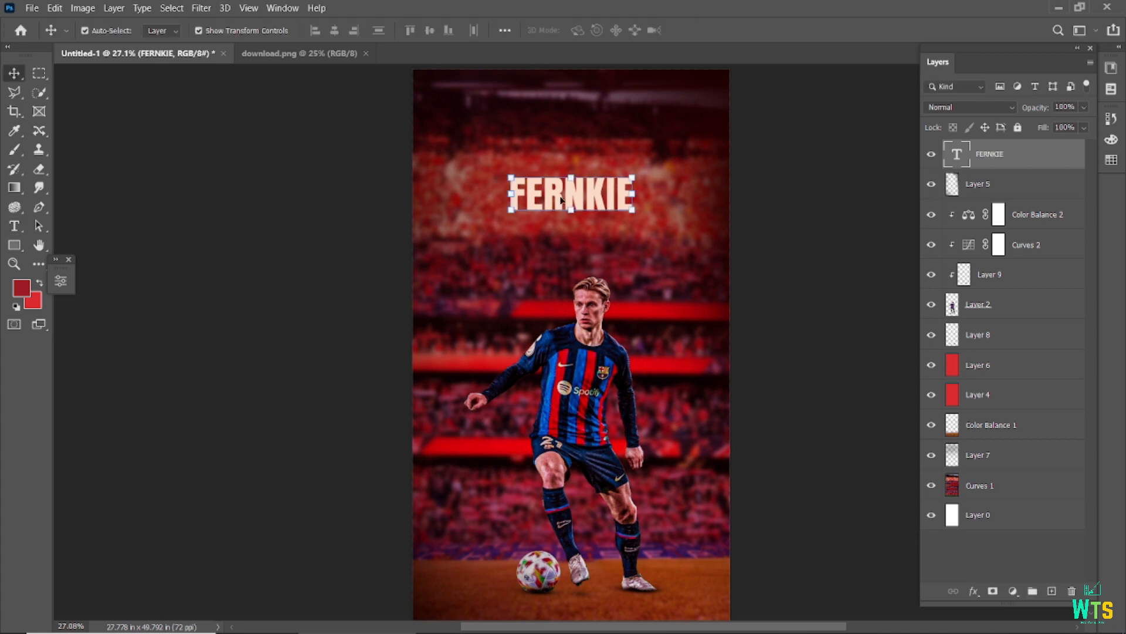
Step: Enlarge the FERNKIE title to 504 pt and move it down to just above the player's head
double_click(575, 209)
drag(343, 30, 520, 83)
key(ctrl+Return)
key(v)
drag(563, 188, 543, 252)
Step: Reorder the layers so the FERNKIE title sits directly beneath the player's Layer 2, with Layer 5 below the title
drag(1026, 154, 1030, 301)
click(951, 154)
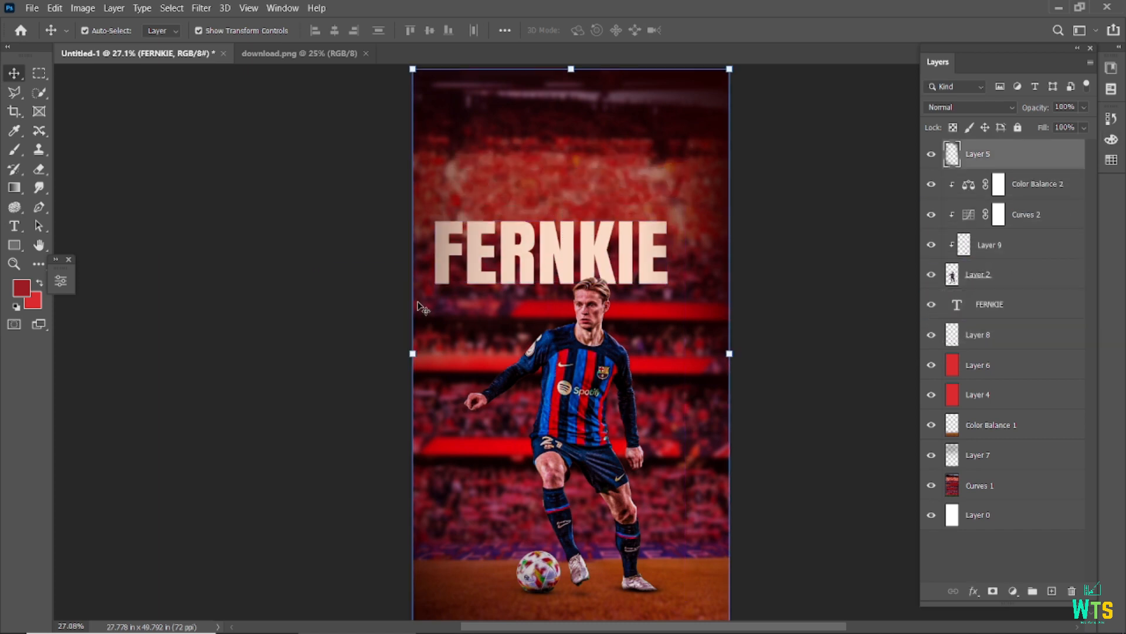
drag(1009, 156, 949, 288)
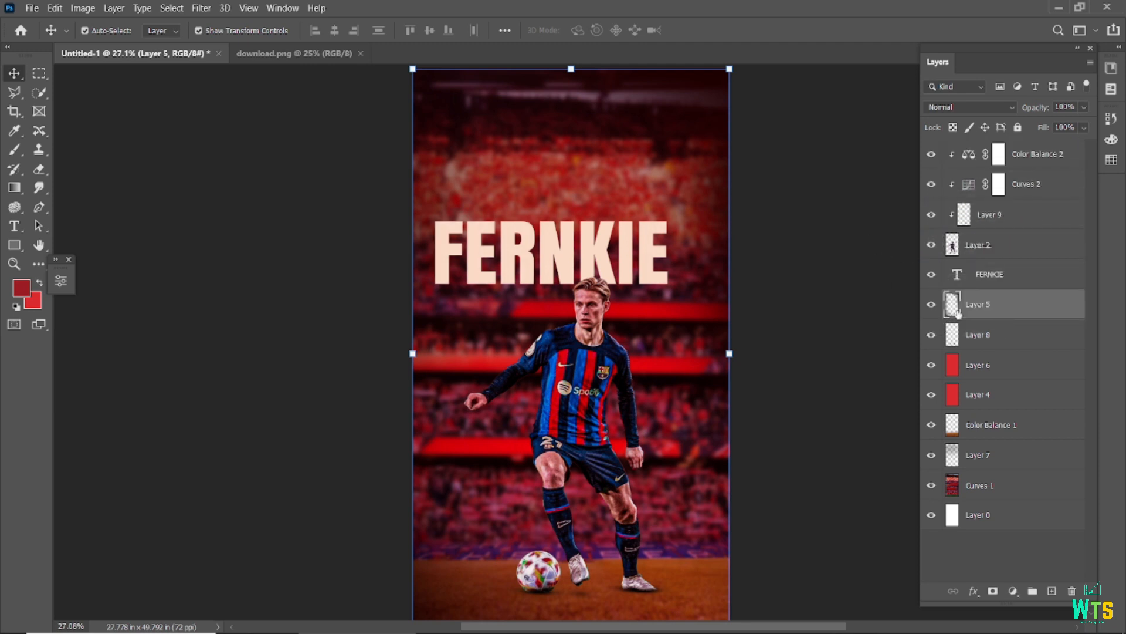
Step: Move the FERNKIE title up over the upper stands, clear of the player's head
click(999, 286)
scroll(563, 293, down, 2)
drag(563, 256, 568, 223)
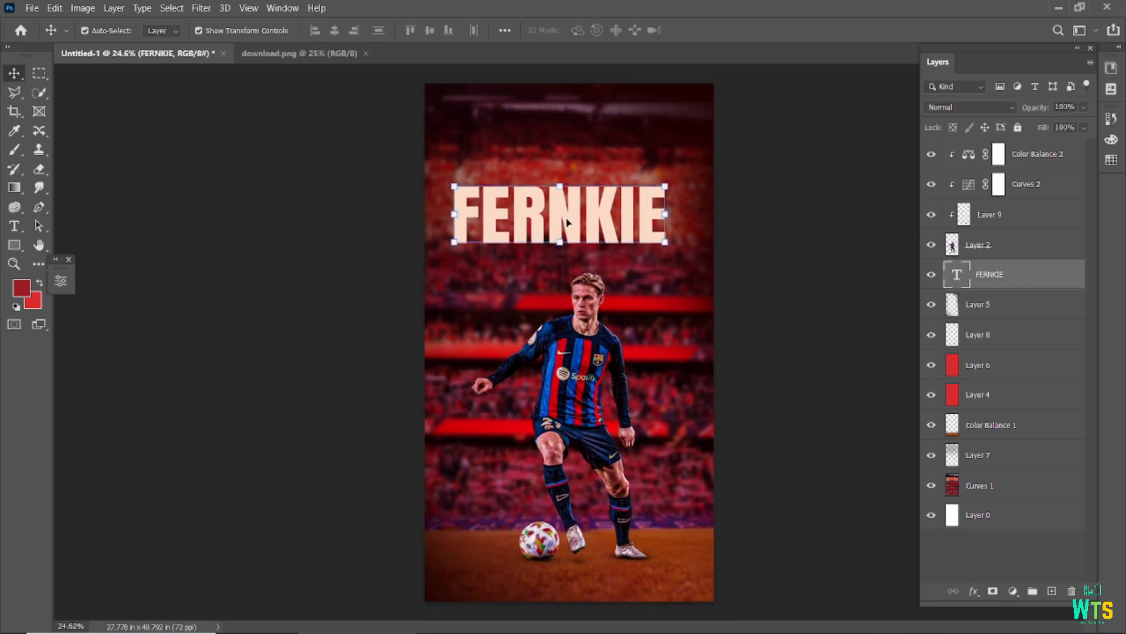
Step: Add a second line reading DE to the title, with left alignment and 434 pt leading
double_click(656, 223)
click(664, 214)
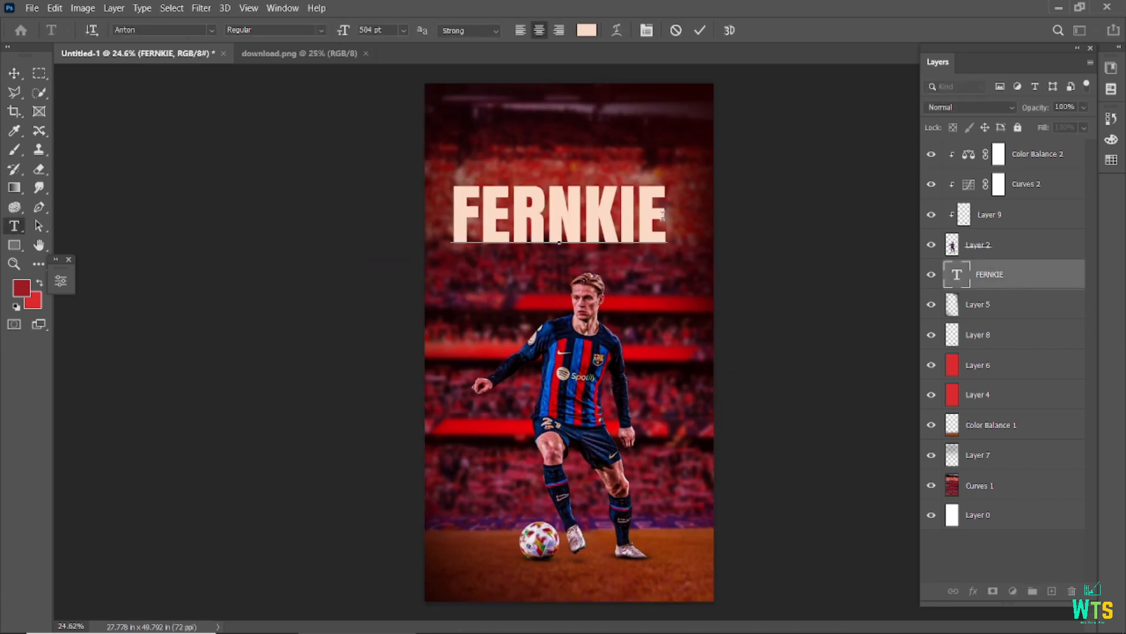
key(ctrl+t)
key(Left)
key(Left)
key(Left)
key(Left)
key(Left)
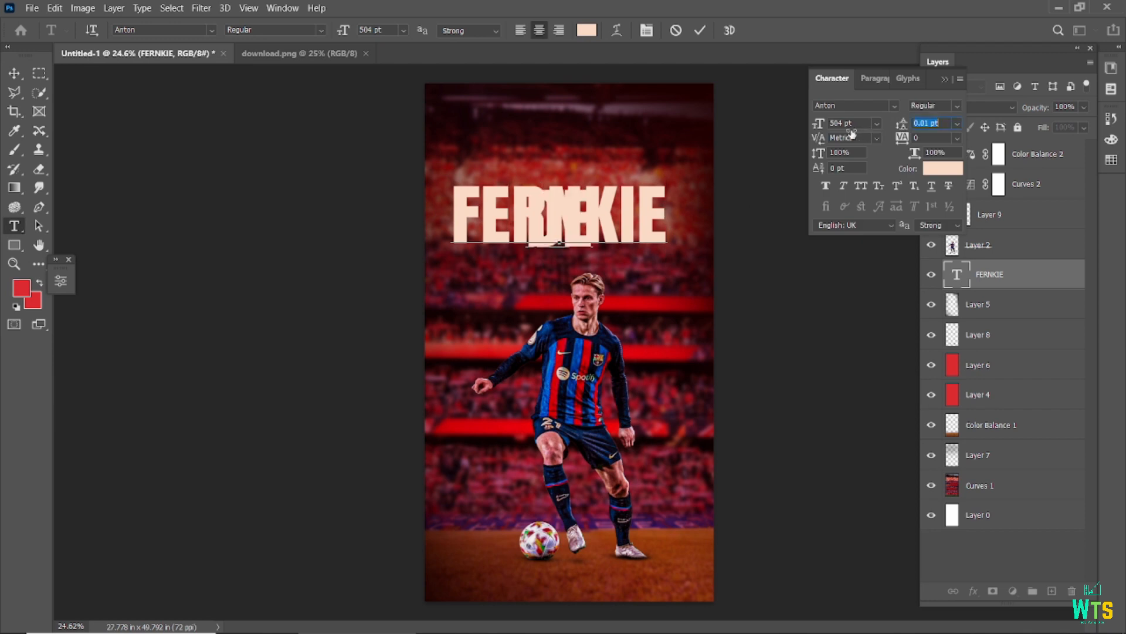
key(ctrl+Return)
drag(902, 124, 1085, 145)
drag(907, 125, 884, 134)
drag(524, 222, 455, 195)
Step: Extend the title's second line to read DE JONG
double_click(516, 261)
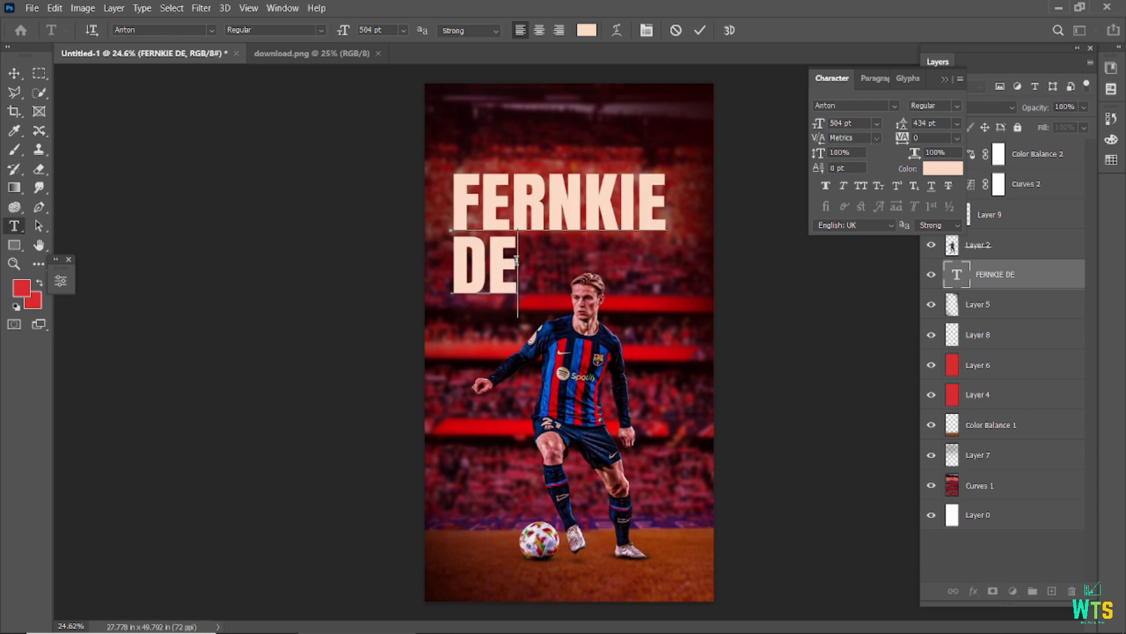
key(Left)
key(Left)
key(BackSpace)
key(End)
text(JON)
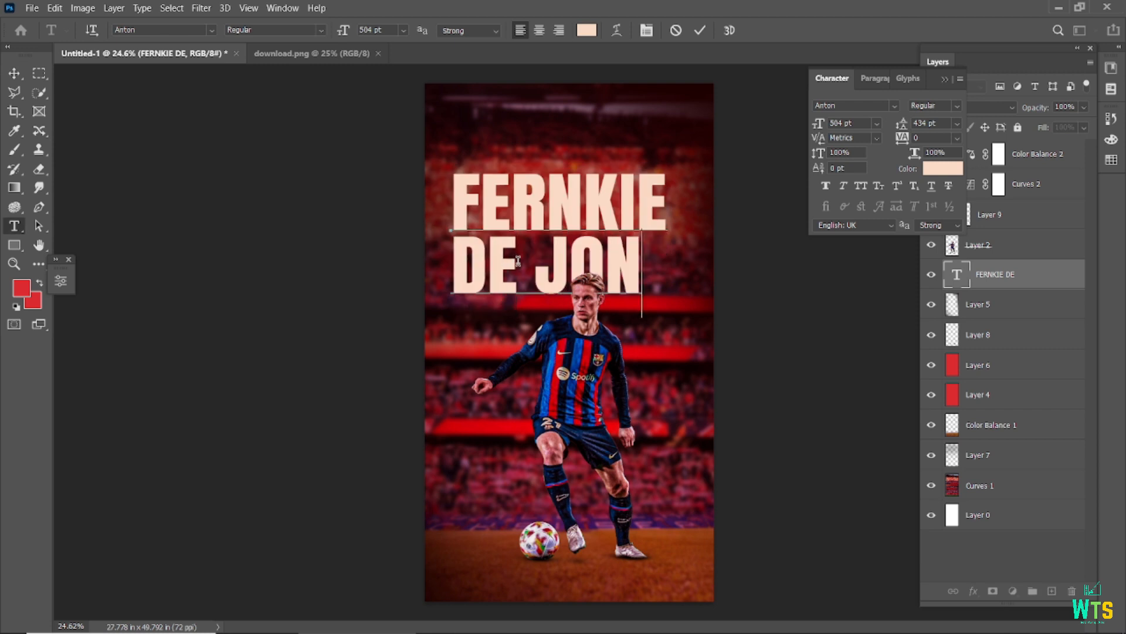
text(G)
Step: Try to recolour the word DE using the hex value copied from the red foreground colour
click(14, 130)
click(22, 288)
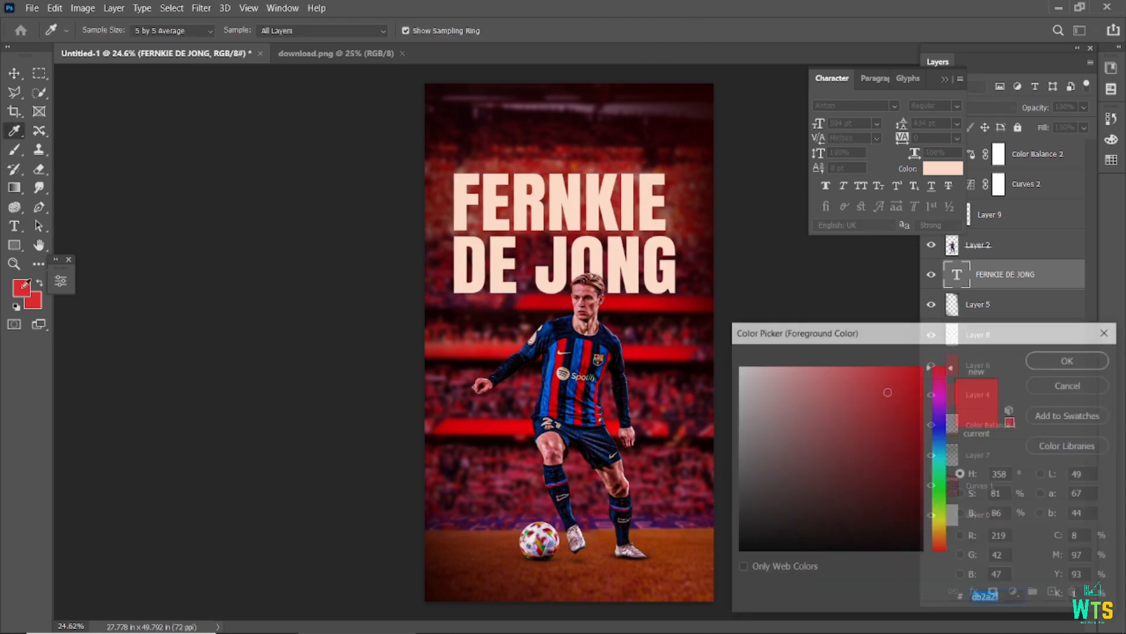
key(Return)
key(v)
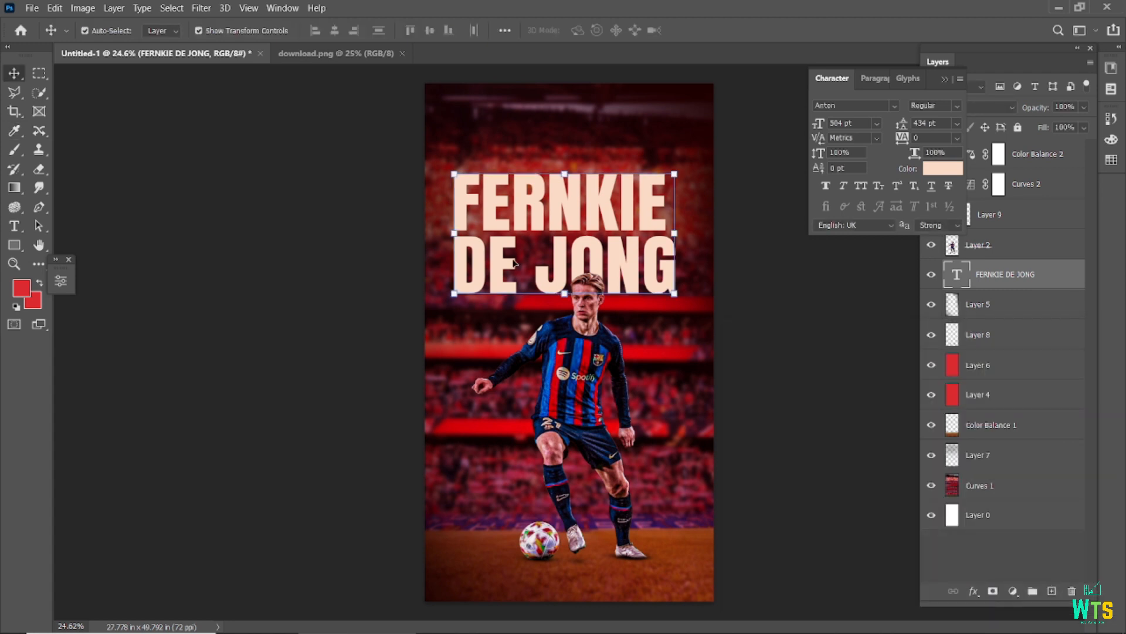
key(t)
double_click(504, 262)
click(587, 30)
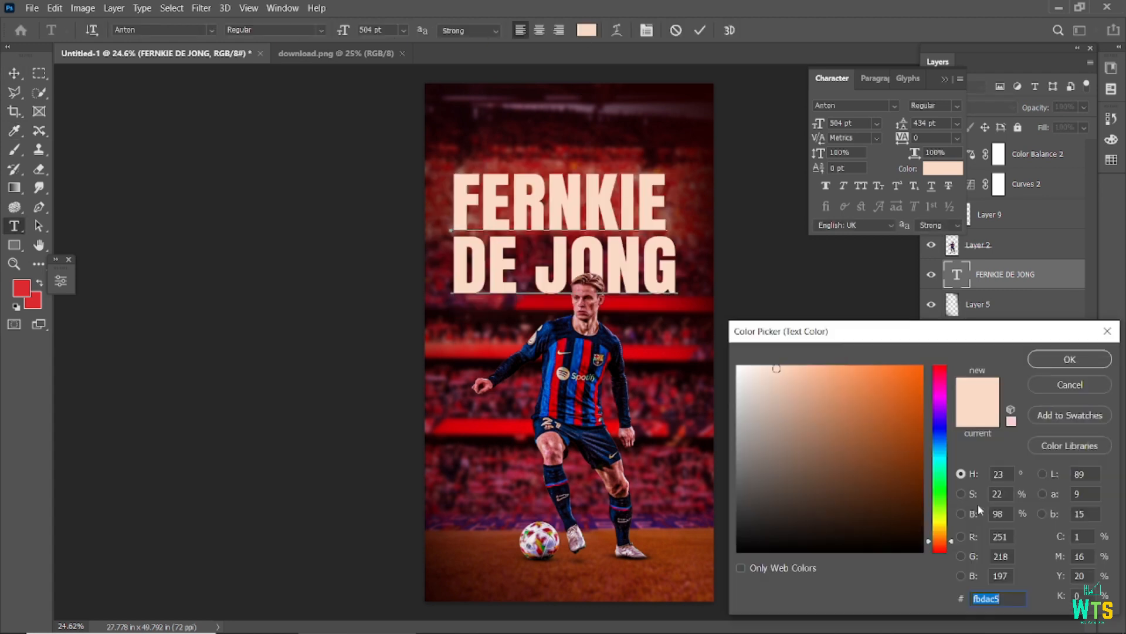
text(0db2a2db2)
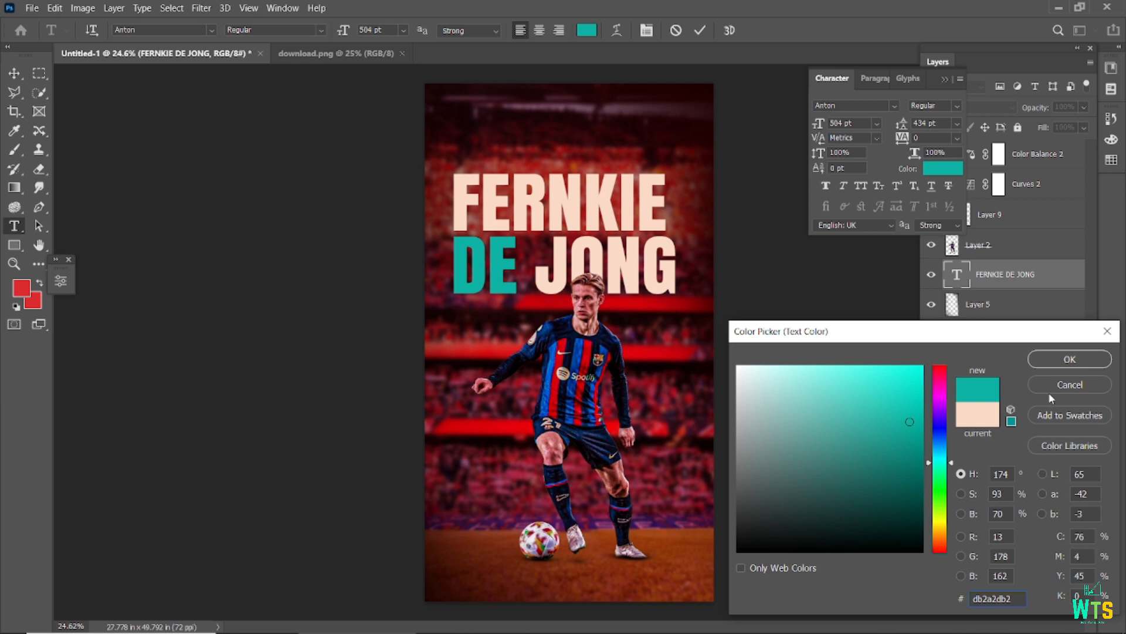
key(Escape)
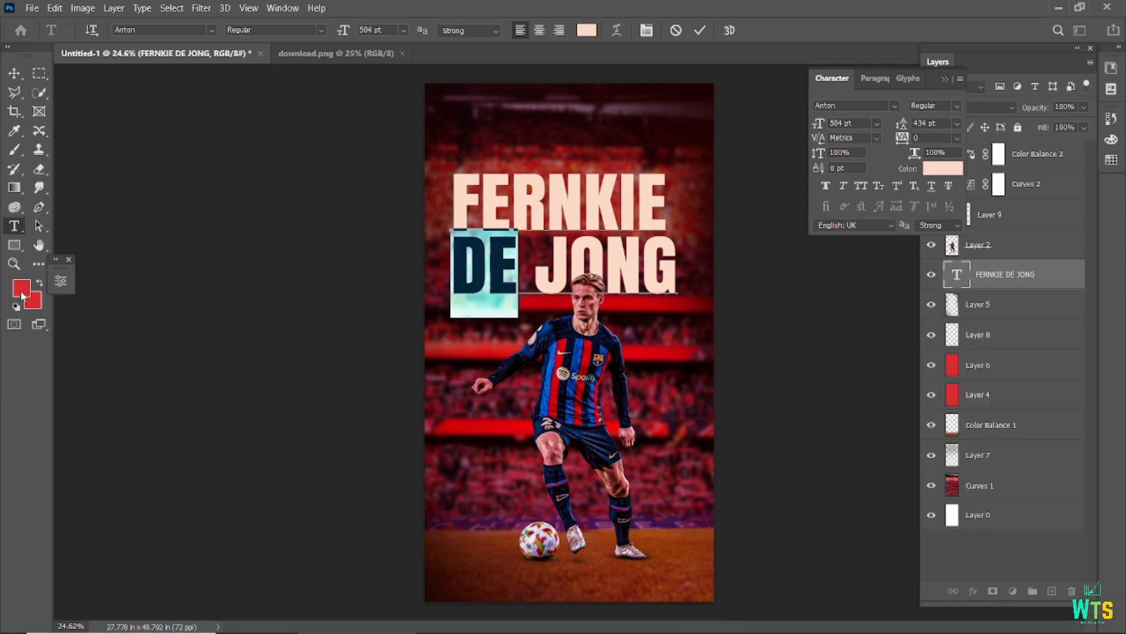
Step: Set the word DE in the title to the foreground red, db2a2f, and commit the text
click(21, 288)
key(Return)
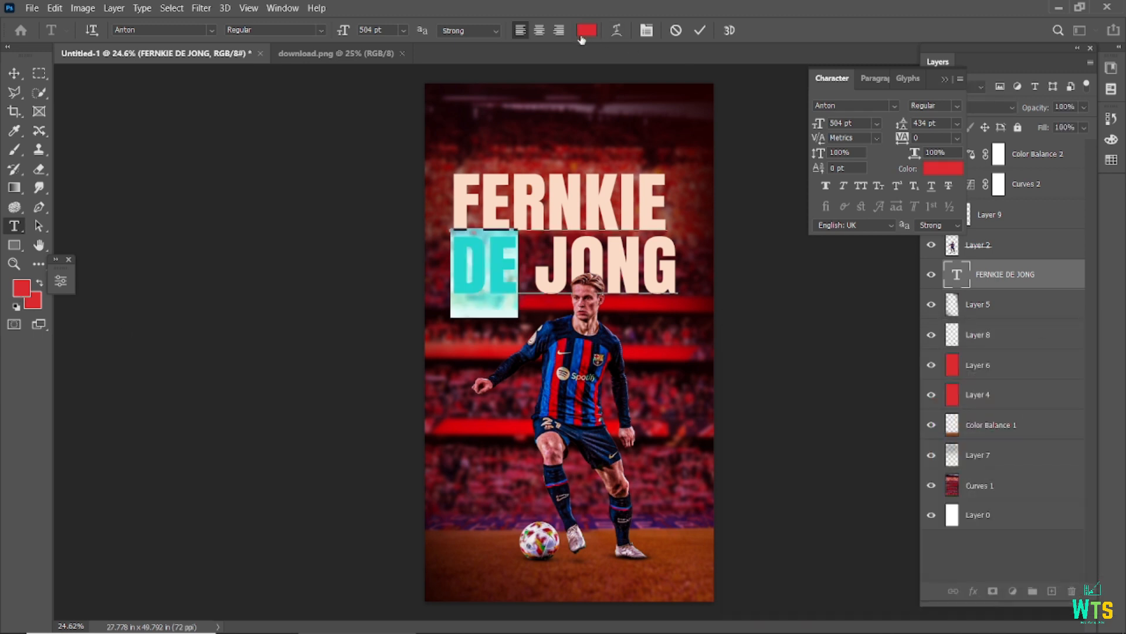
click(700, 30)
key(v)
click(791, 334)
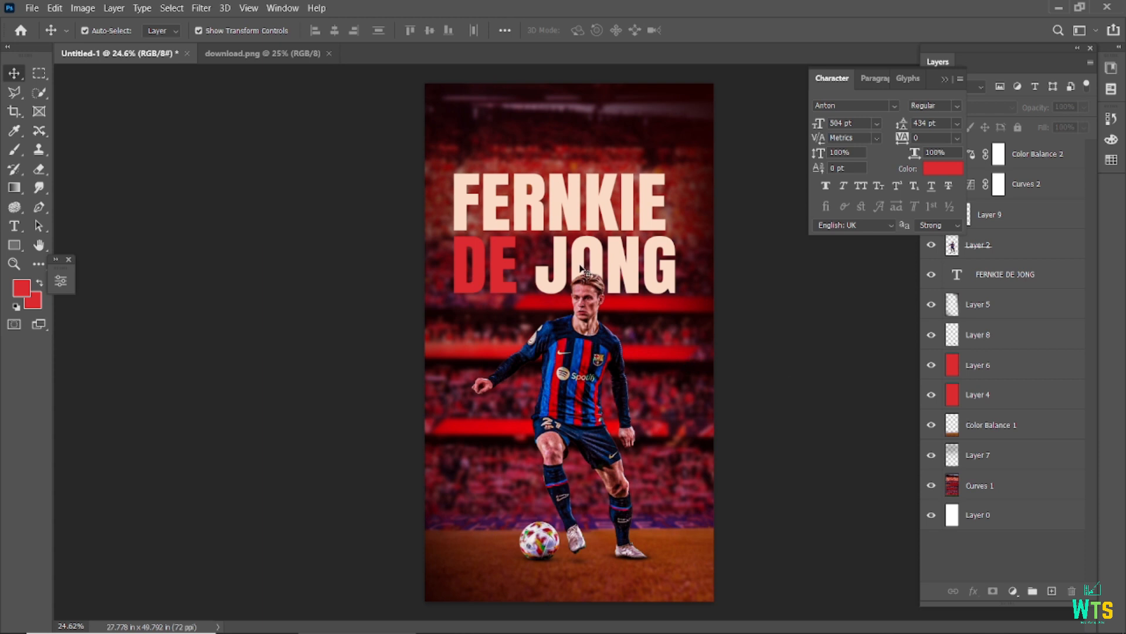
Step: Lower the title so its second line sits behind the player's head, and close the character settings
drag(601, 223, 600, 257)
click(772, 307)
double_click(956, 273)
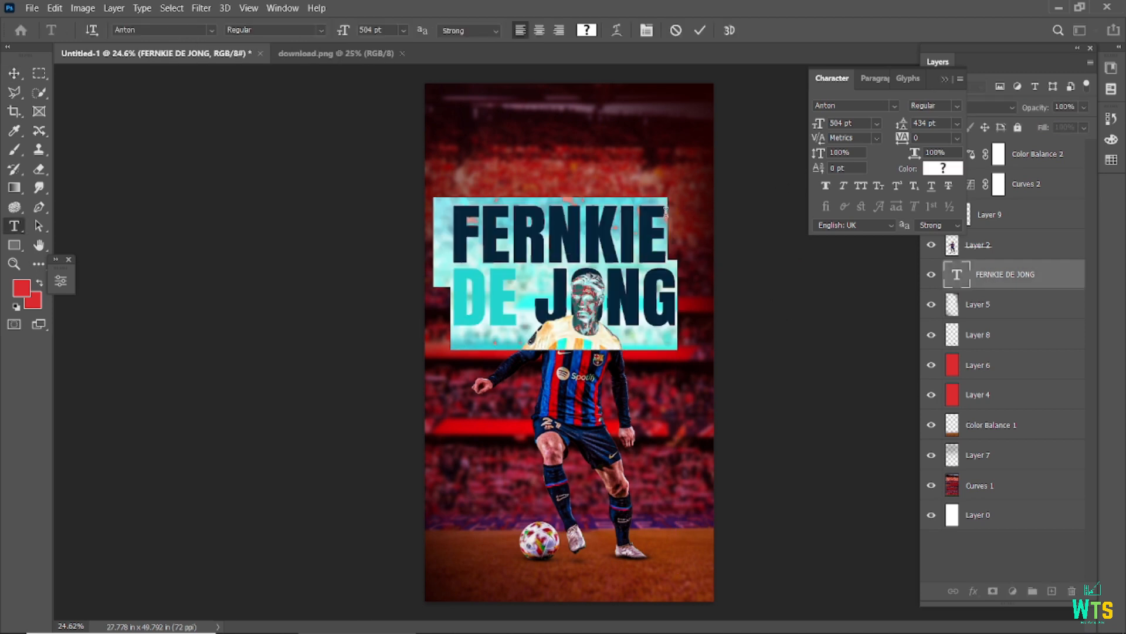
click(945, 80)
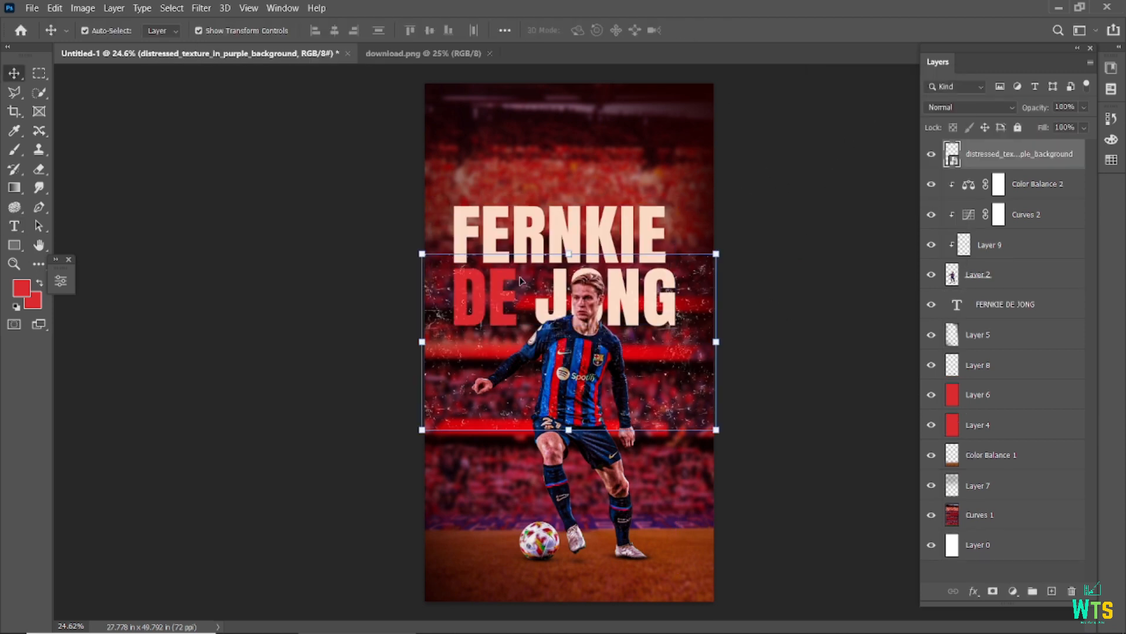
Step: Move the distressed texture up over the title and stack its layer directly above the title layer
drag(521, 280, 524, 211)
drag(991, 153, 993, 293)
Step: Apply a Color Overlay in the foreground red to the distressed texture layer
click(1012, 591)
click(973, 591)
click(973, 591)
click(971, 534)
click(901, 280)
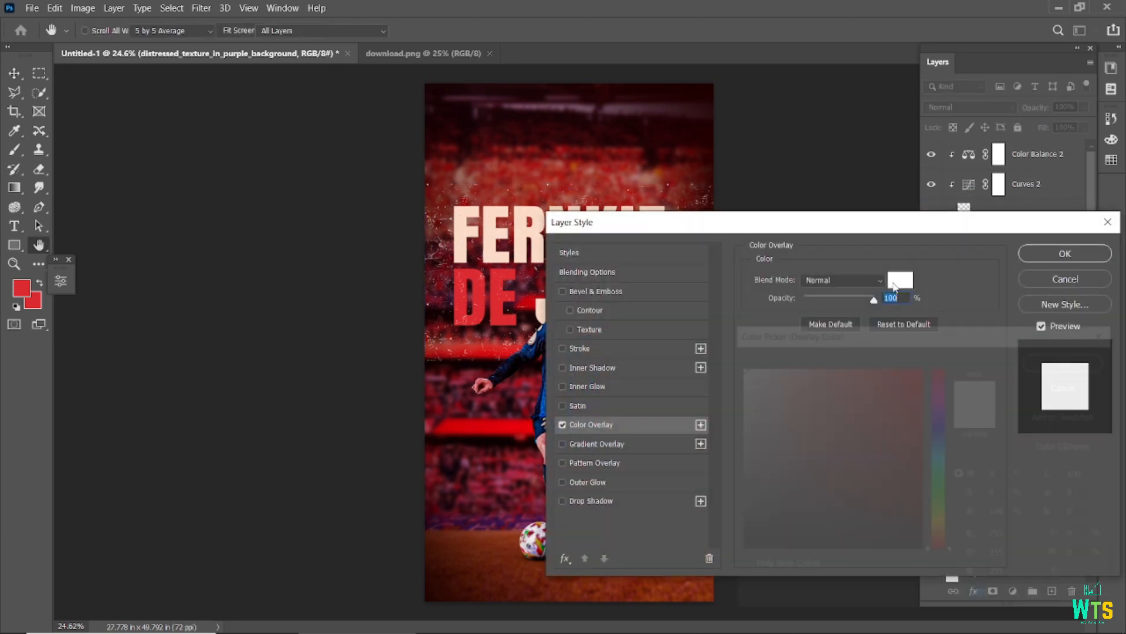
click(24, 286)
key(Return)
click(1064, 254)
key(v)
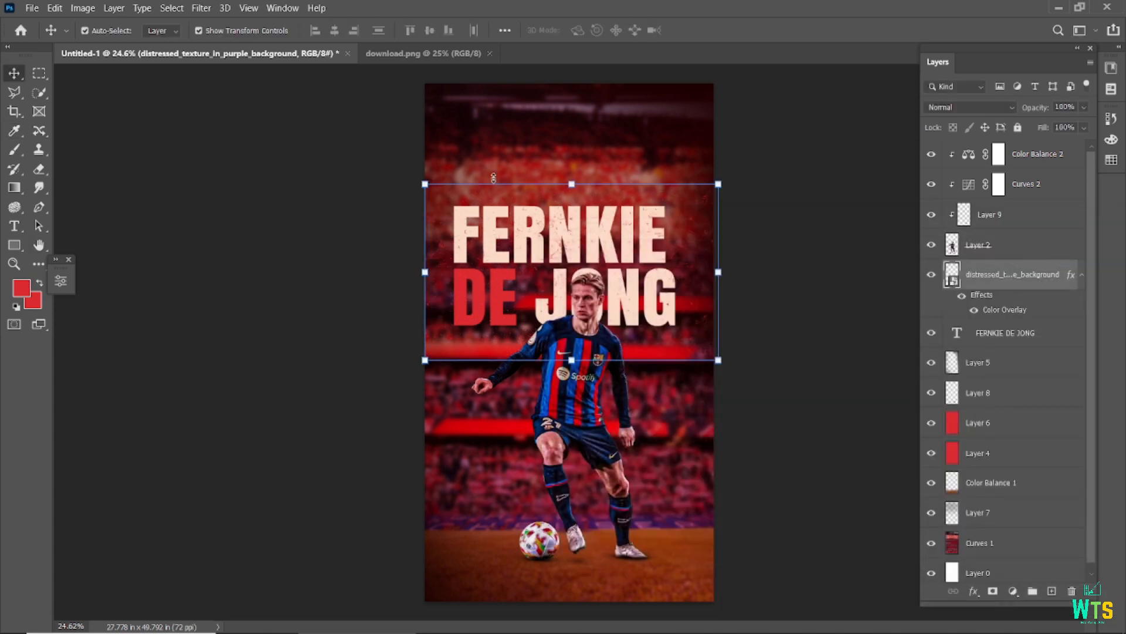
Step: Clip the distressed texture to the FERNKIE DE JONG title layer
scroll(573, 319, up, 3)
scroll(573, 318, down, 2)
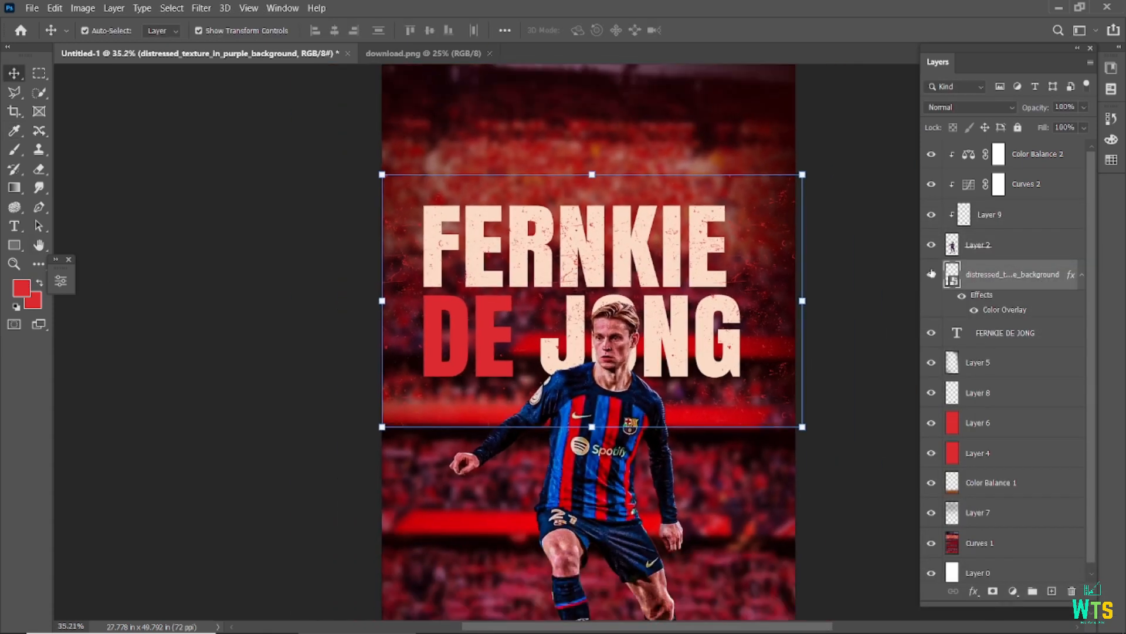
alt+click(993, 316)
click(888, 332)
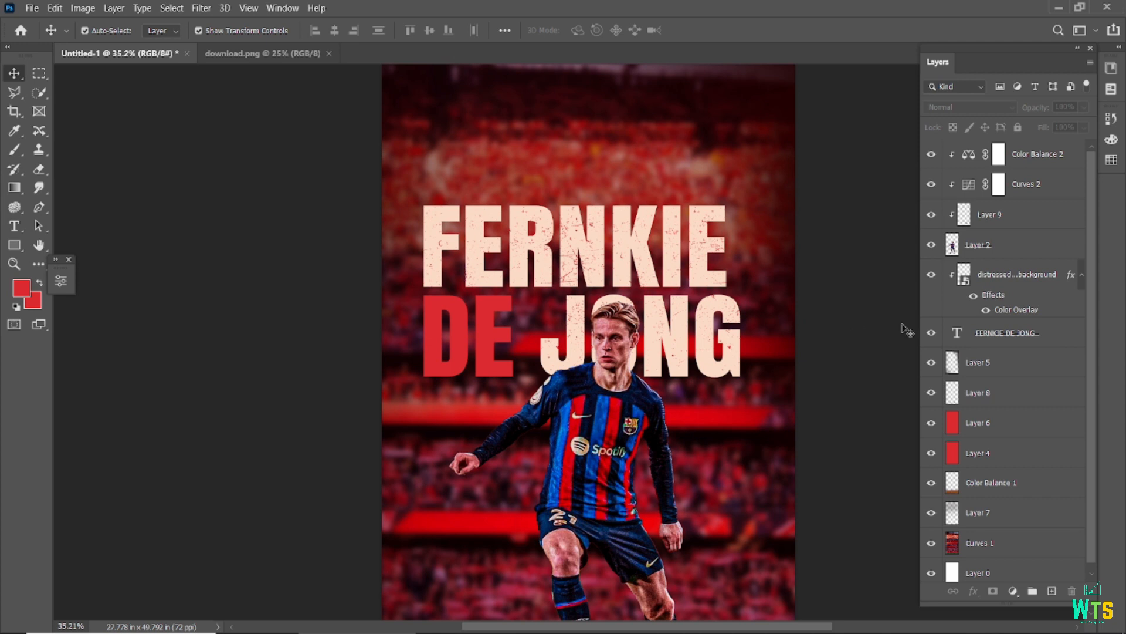
Step: Shift the clipped texture slightly down and to the right within the title using Free Transform
click(1004, 280)
click(1005, 332)
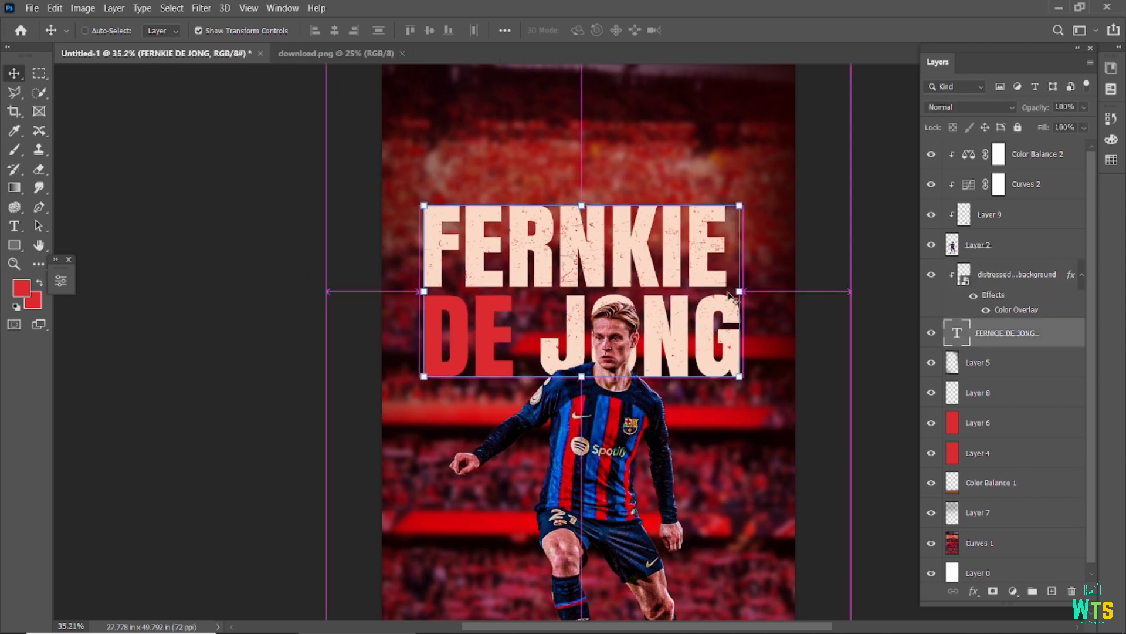
click(993, 281)
key(ctrl+t)
drag(585, 257, 610, 276)
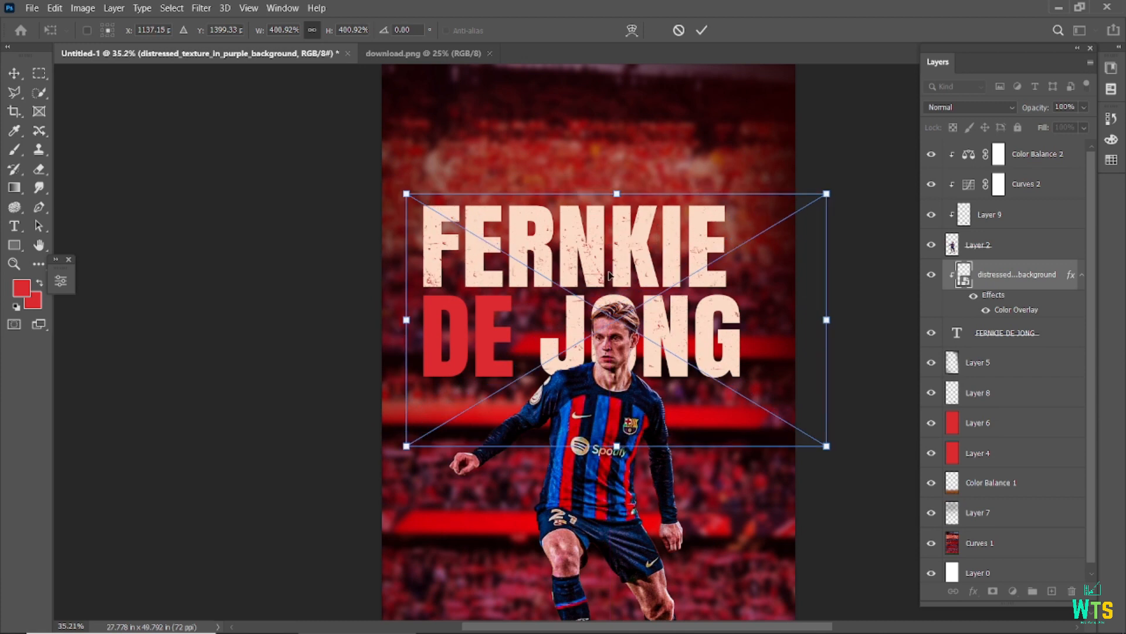
click(701, 31)
click(866, 271)
Step: Scale the FC Barcelona crest down to a small badge and place it over the stands beside the player's arm
scroll(745, 346, down, 5)
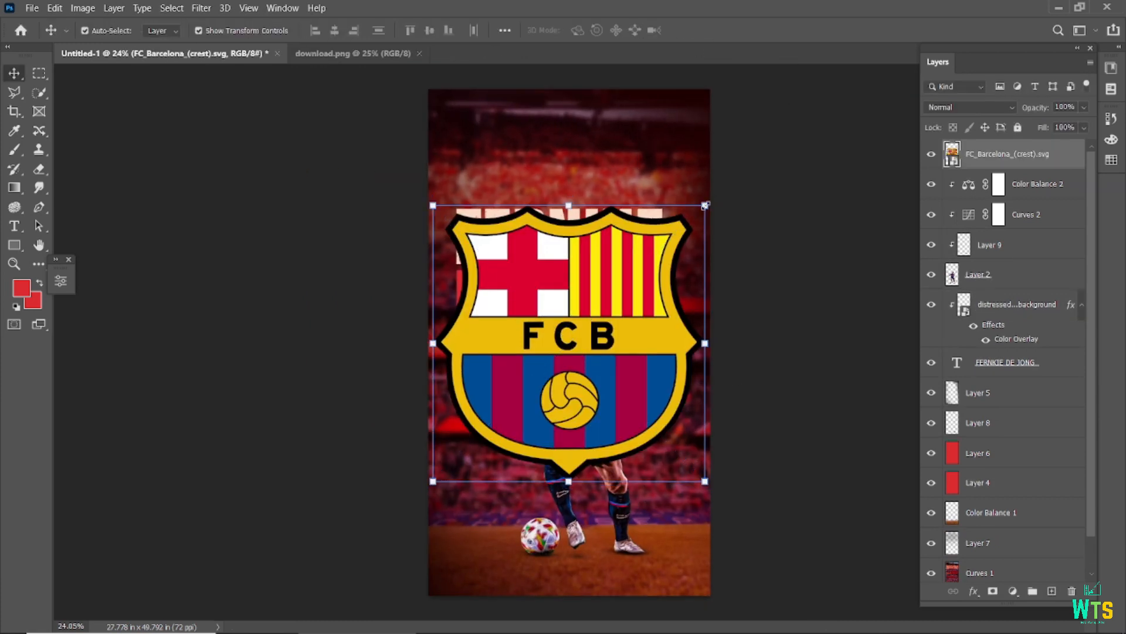
drag(691, 496, 663, 382)
click(702, 31)
click(763, 223)
click(701, 30)
click(800, 346)
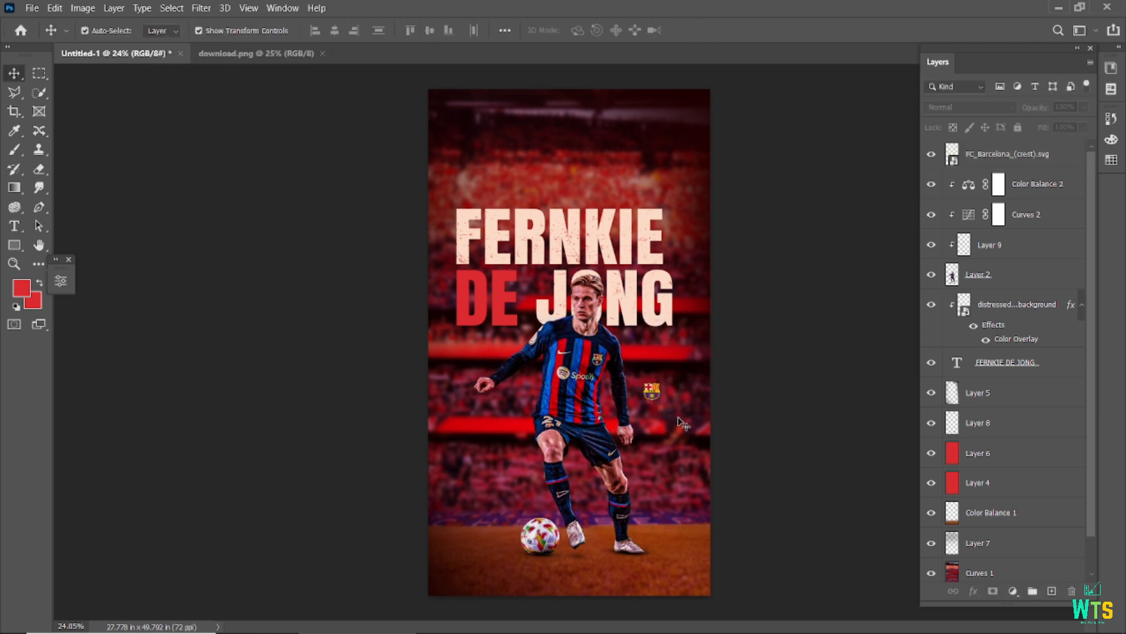
scroll(673, 435, up, 3)
scroll(673, 437, down, 2)
scroll(663, 425, up, 3)
drag(644, 355, 631, 372)
click(866, 344)
Step: Create a new blank white document and place the LaLiga logo, laliga-v-1200x1200, in it
click(31, 7)
click(76, 90)
click(259, 131)
click(435, 563)
click(702, 29)
drag(463, 329, 460, 241)
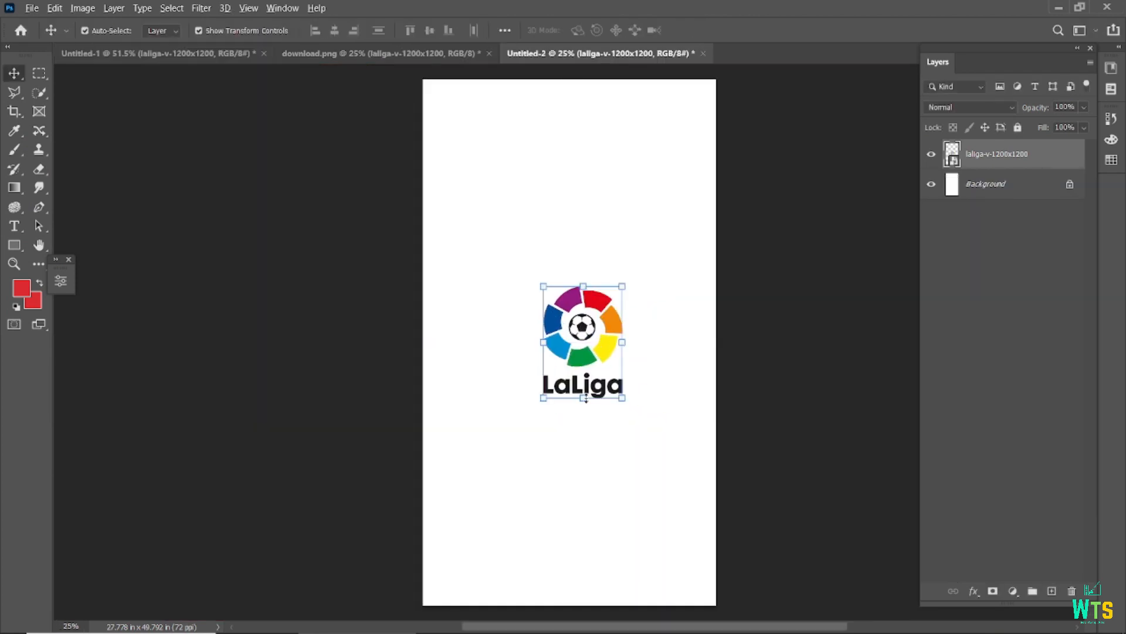
Step: Rasterize the LaLiga logo layer and delete the lettering below its round emblem
scroll(696, 397, up, 2)
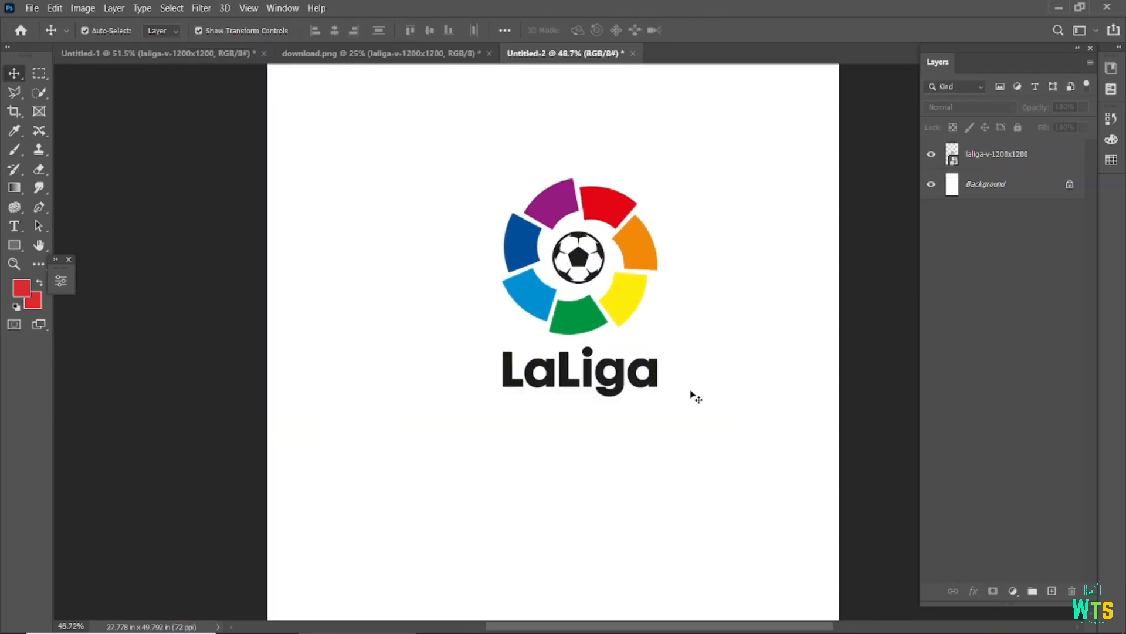
click(585, 314)
click(41, 81)
drag(478, 343, 678, 418)
key(Delete)
key(Return)
right_click(997, 154)
click(885, 273)
key(Delete)
click(14, 73)
key(ctrl+d)
Step: Bring the trimmed LaLiga emblem into the poster in place of the full logo, shrinking it to a badge below the FC Barcelona crest
drag(552, 210, 632, 452)
click(647, 452)
key(Delete)
drag(572, 376, 648, 445)
drag(707, 422, 634, 442)
key(Return)
click(568, 445)
Step: Fine-tune the size of the LaLiga emblem and tighten its gap to the FC Barcelona crest
scroll(568, 445, down, 4)
scroll(568, 446, down, 2)
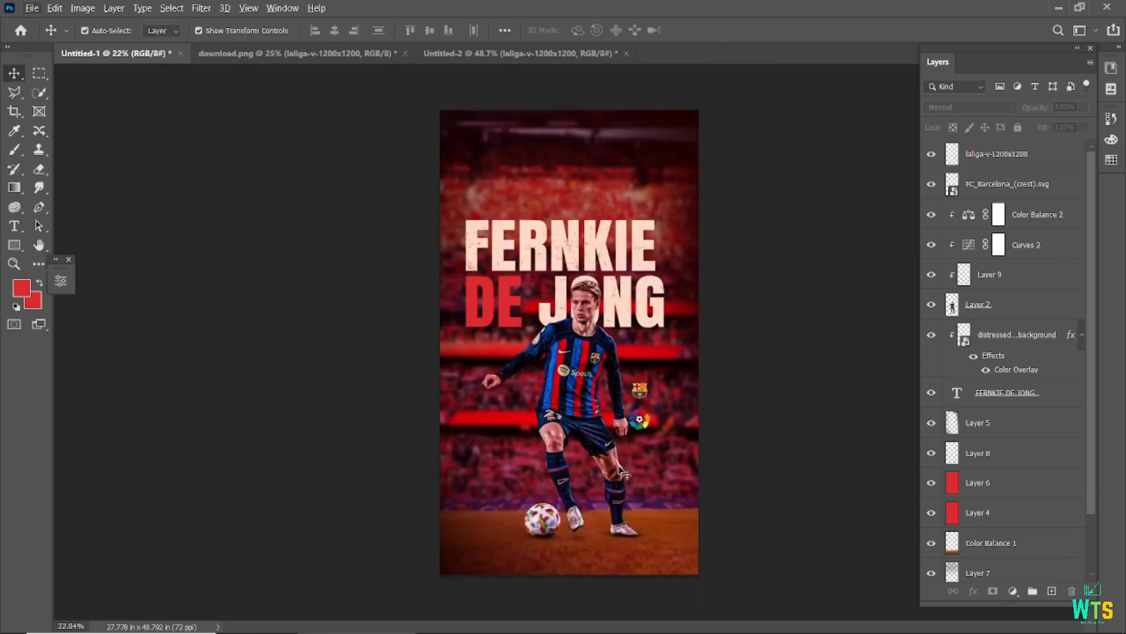
scroll(624, 474, up, 2)
click(656, 373)
click(674, 394)
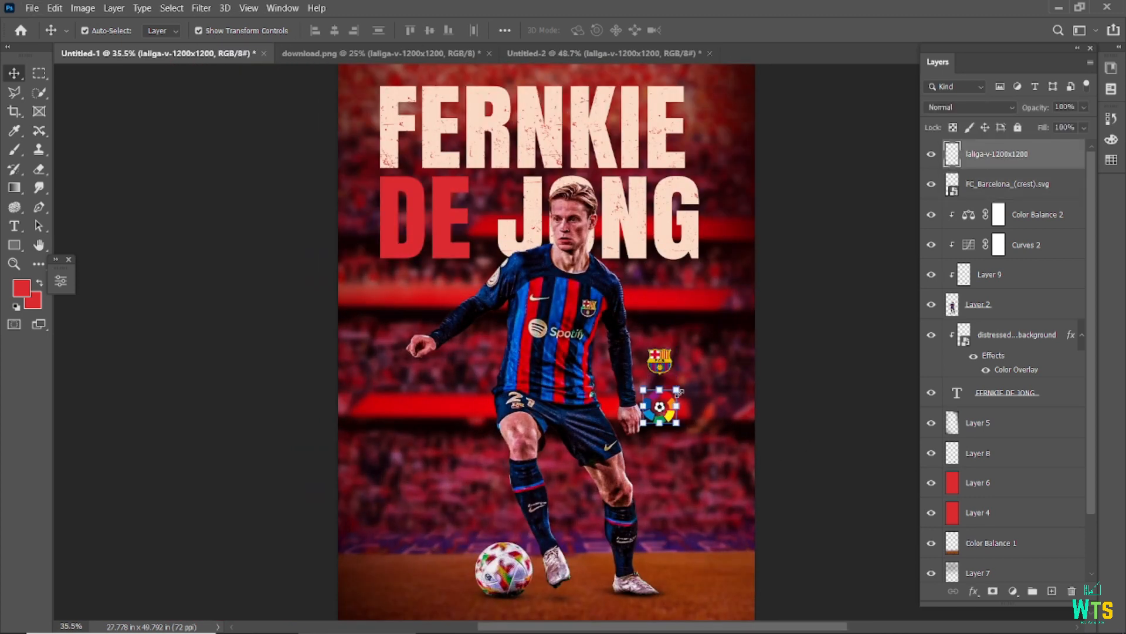
key(ctrl+t)
scroll(818, 290, down, 3)
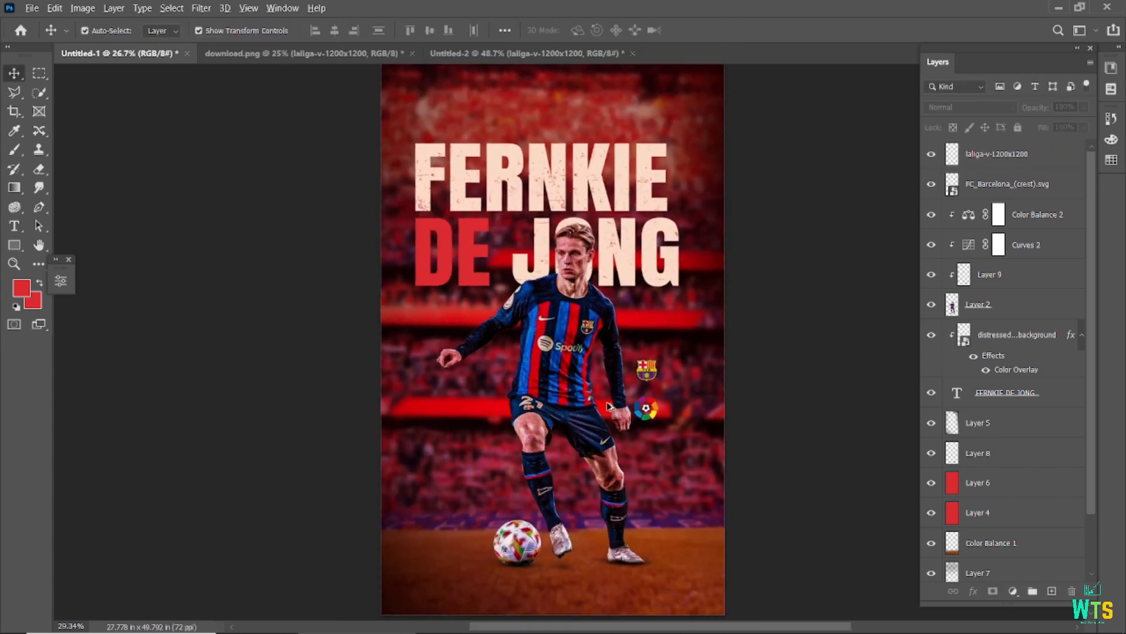
click(659, 361)
click(788, 339)
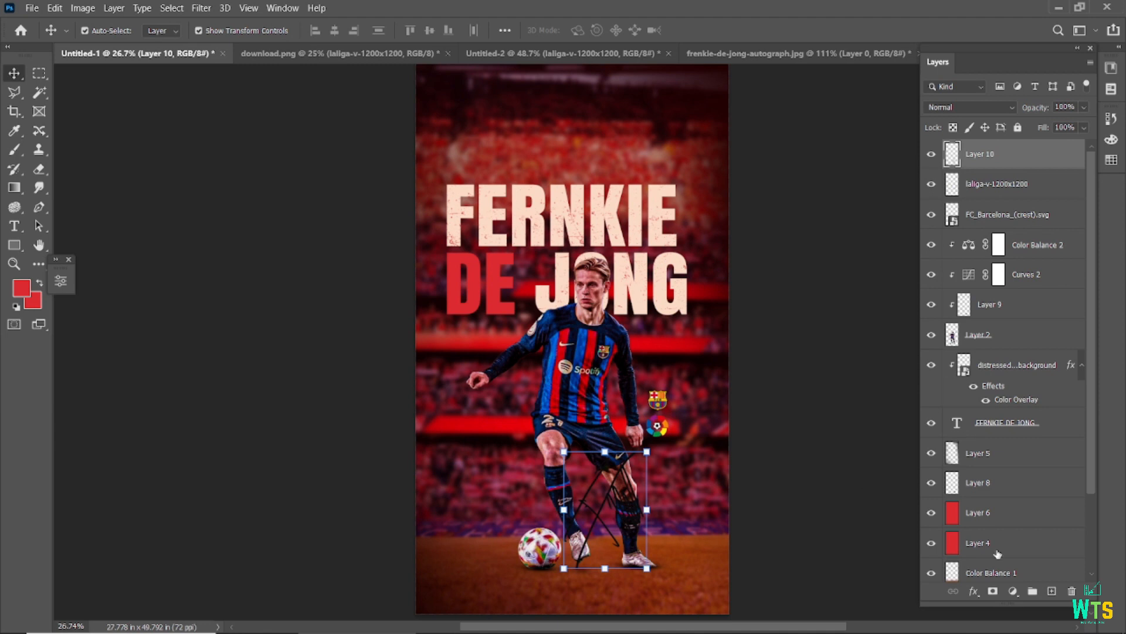
Step: Apply a Color Overlay to the autograph on Layer 10, using the pale peach sampled from the title
click(1013, 592)
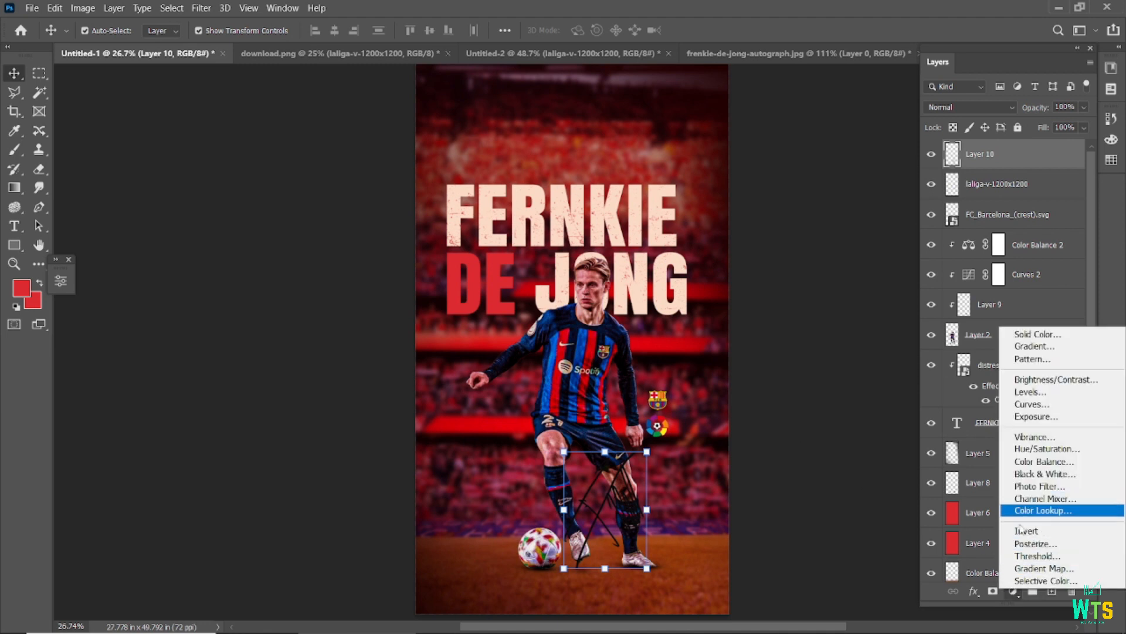
click(974, 591)
click(998, 529)
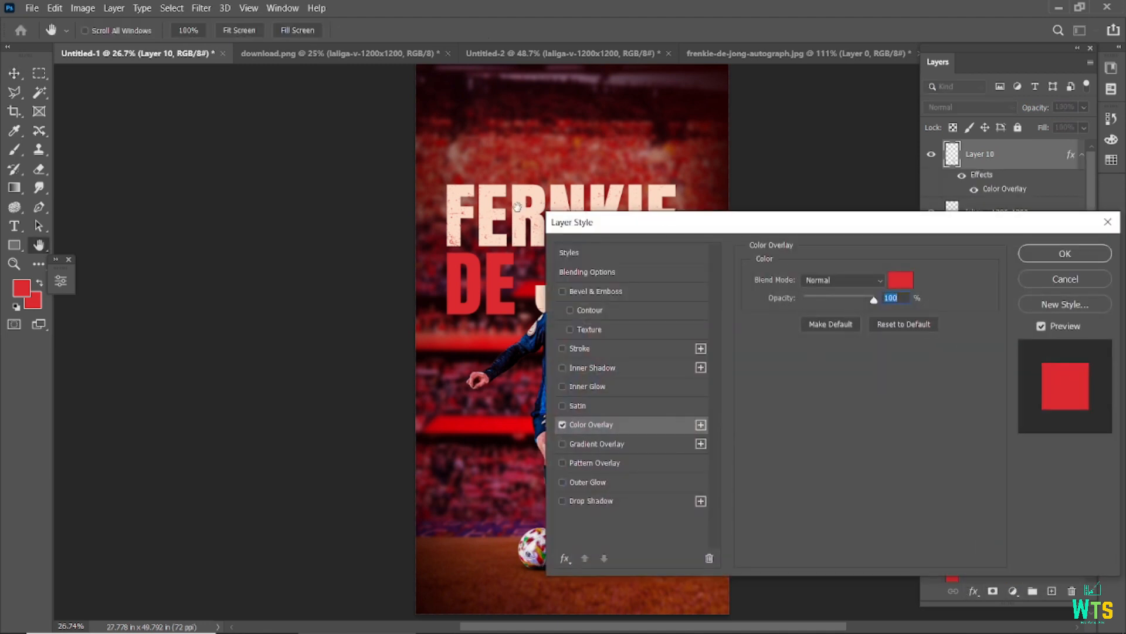
click(900, 280)
click(517, 205)
click(1067, 346)
click(1065, 253)
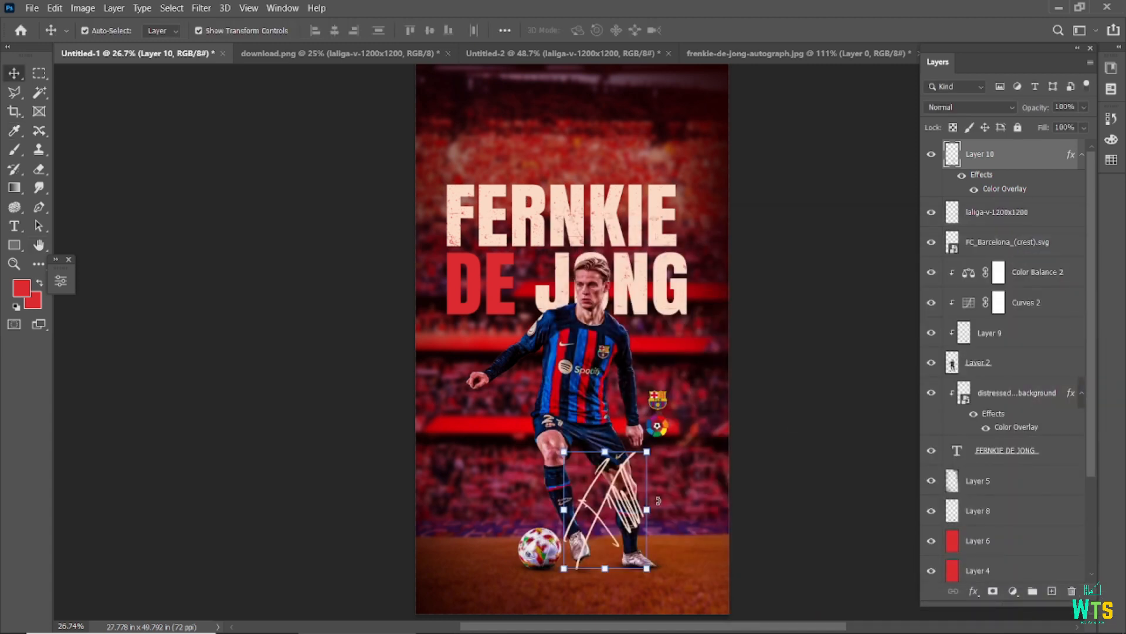
Step: Scale down the autograph and position it just above the first letter of the title
drag(648, 452, 472, 172)
scroll(463, 176, up, 5)
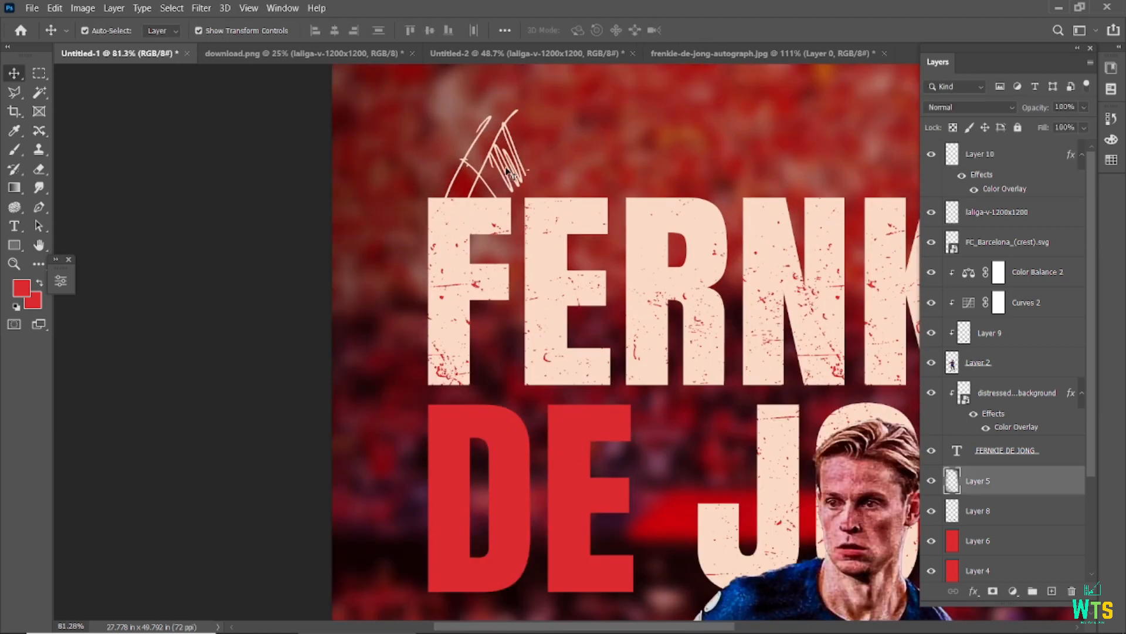
drag(538, 101, 551, 92)
key(Return)
scroll(491, 258, down, 5)
click(491, 258)
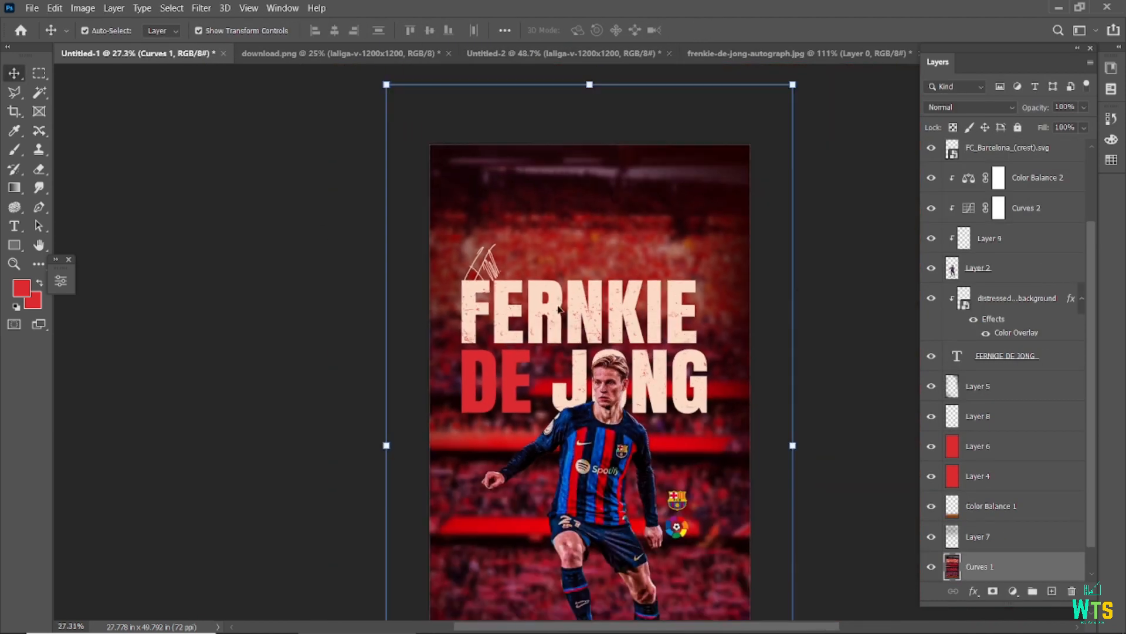
click(492, 258)
click(492, 258)
drag(491, 258, 492, 251)
key(ctrl+0)
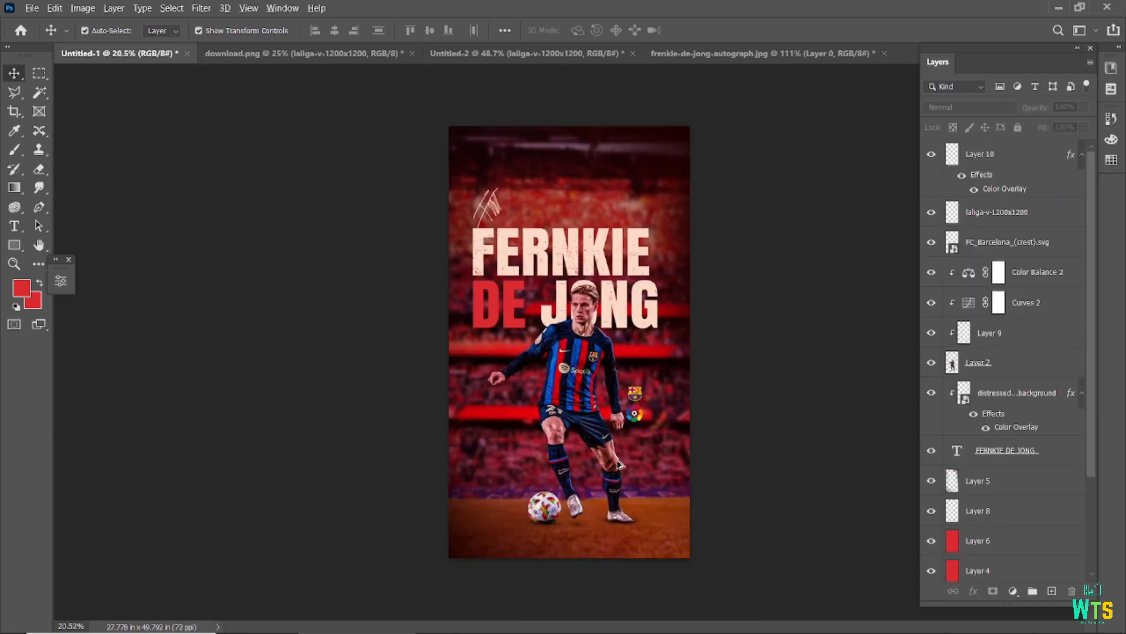
Step: Add the white text FC BARCELONA near the top of the poster in DELIRIUM NCV Regular
click(15, 226)
click(211, 30)
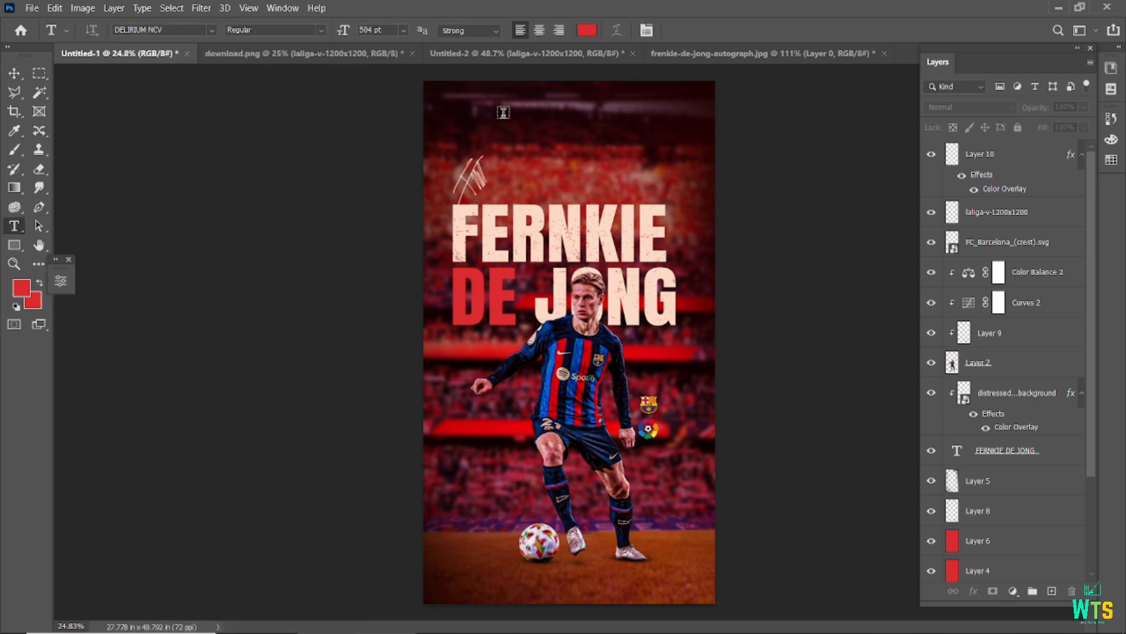
scroll(505, 115, up, 6)
click(586, 30)
text(ffffff)
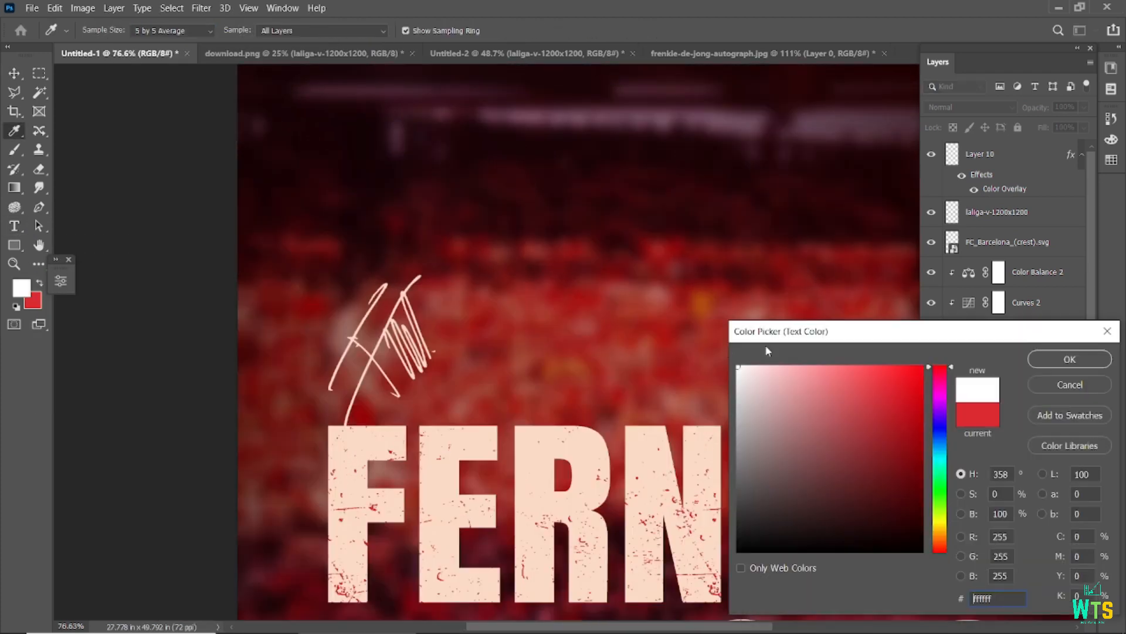
key(Return)
click(452, 92)
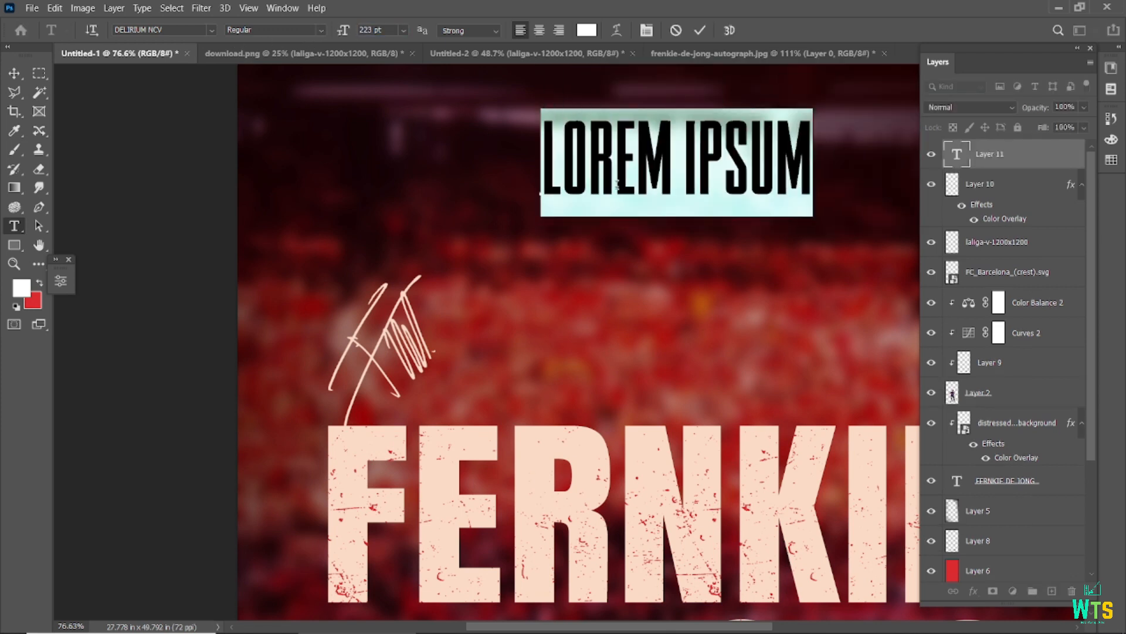
text(FC B)
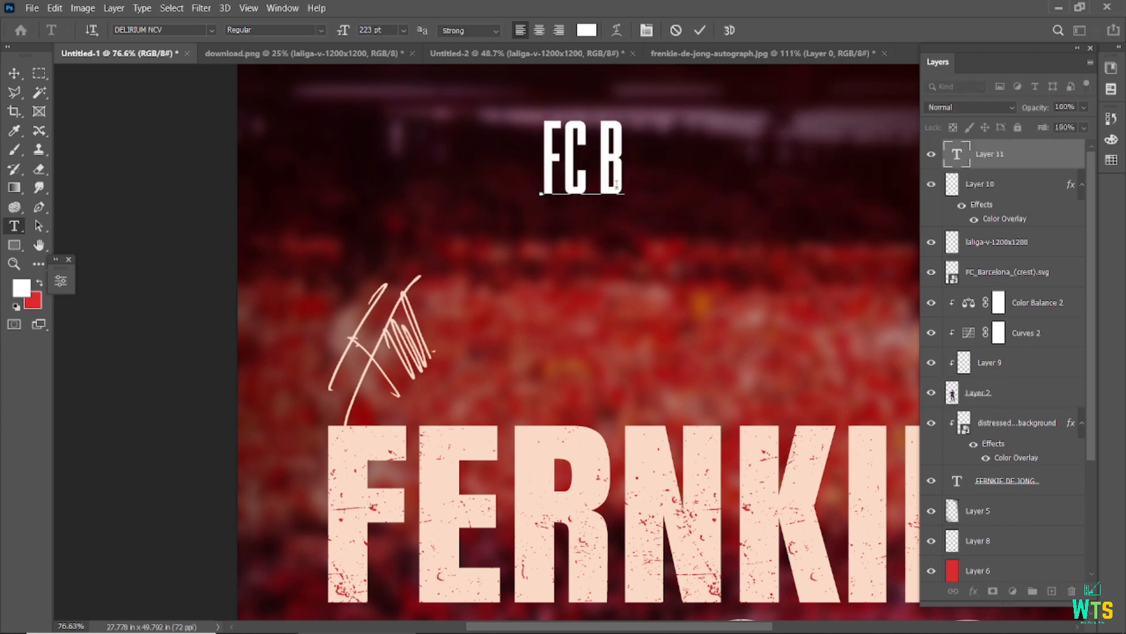
text(ARCELONA)
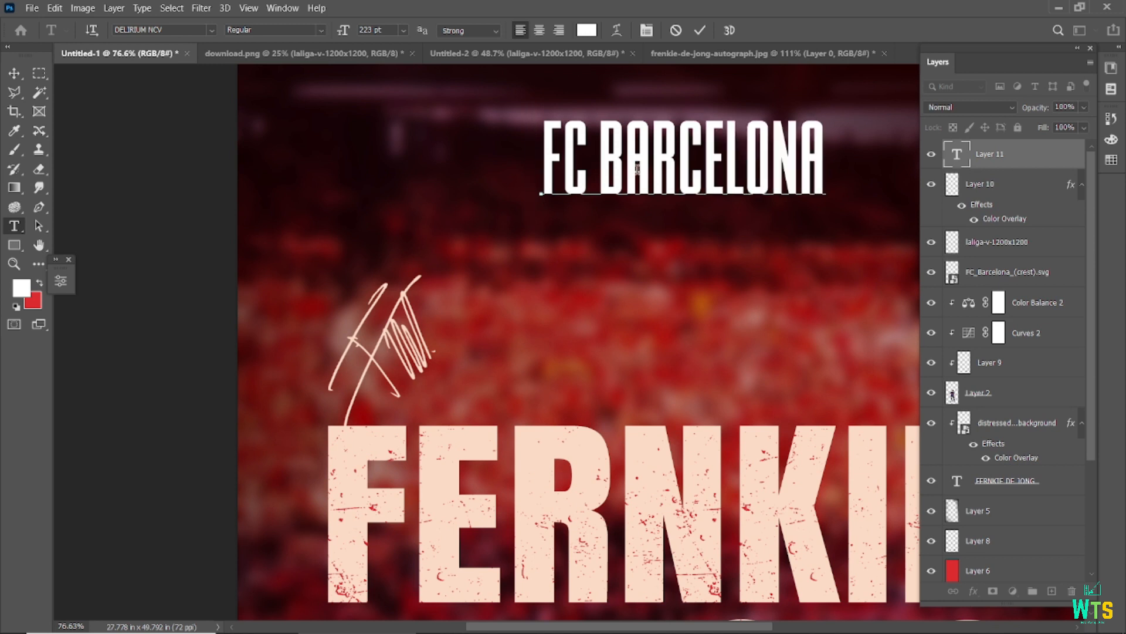
key(ctrl+Return)
key(v)
Step: Draw a thin white rectangle about 622 px wide and 15 px high as an underline beneath FC BARCELONA
scroll(580, 366, up, 2)
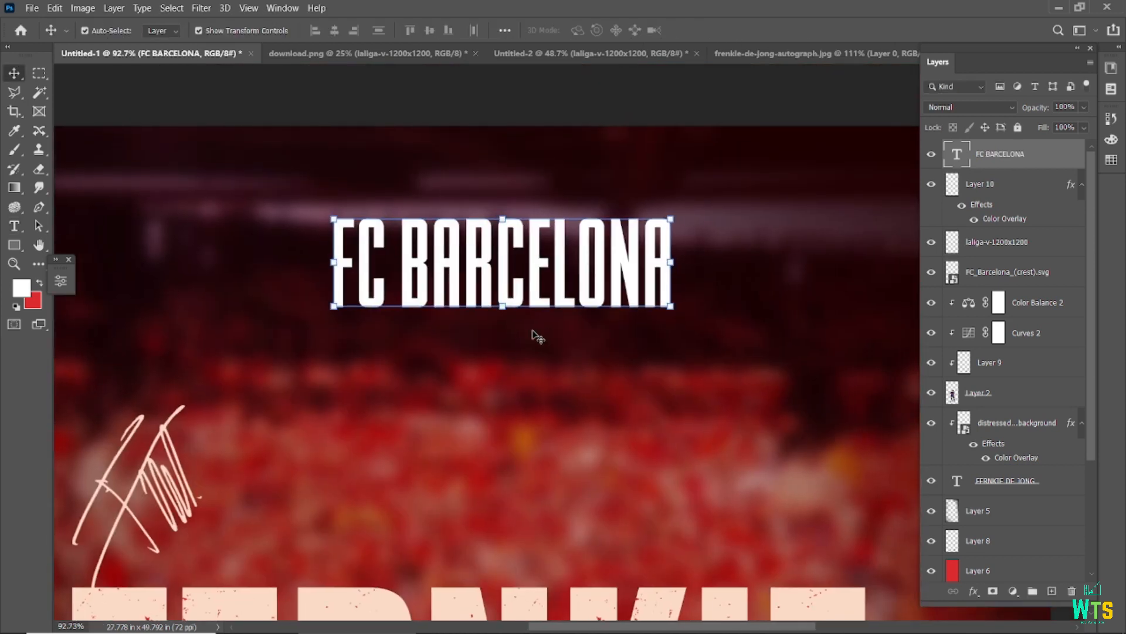
right_click(14, 244)
scroll(341, 319, up, 1)
click(87, 243)
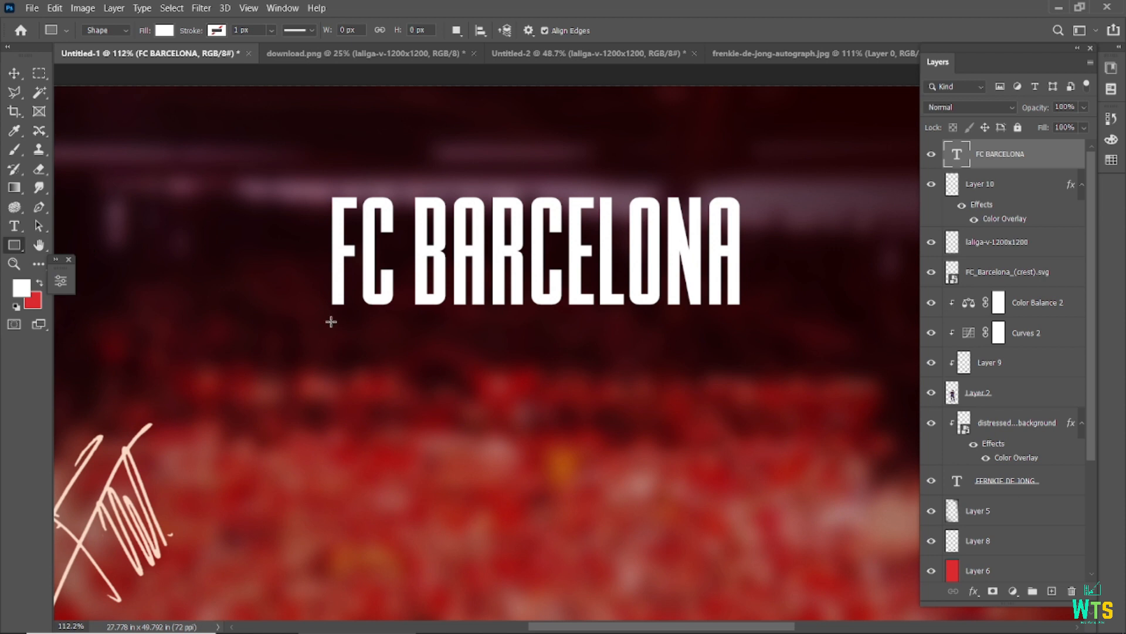
drag(330, 321, 739, 328)
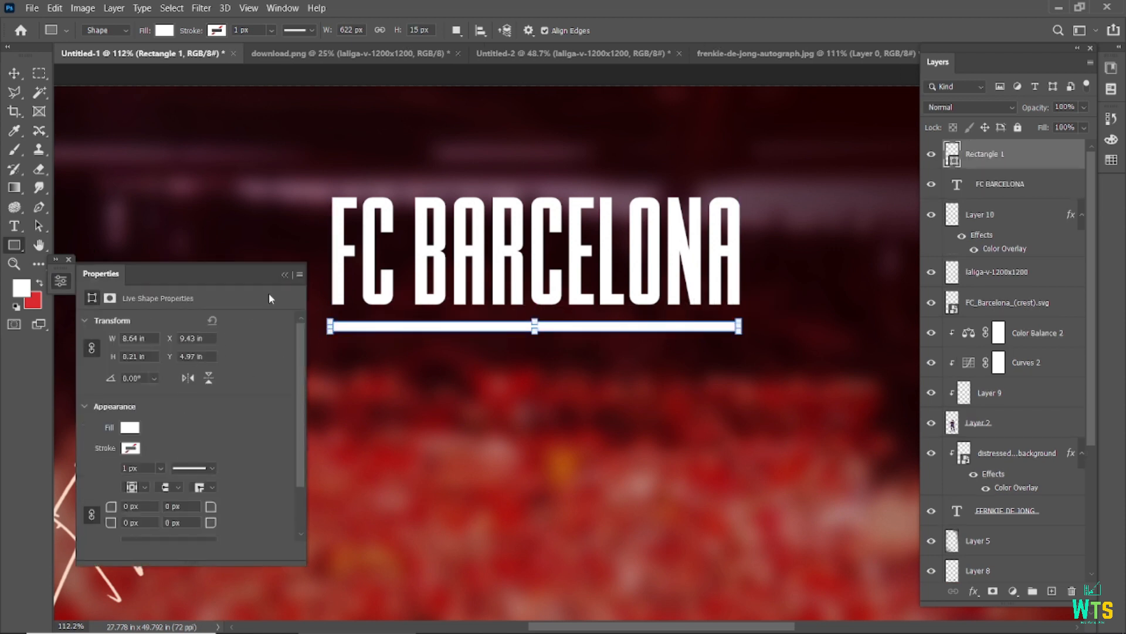
key(v)
click(122, 121)
key(ctrl+0)
click(763, 157)
Step: Duplicate the white underline bar and place the copy just below the first one
scroll(763, 157, up, 6)
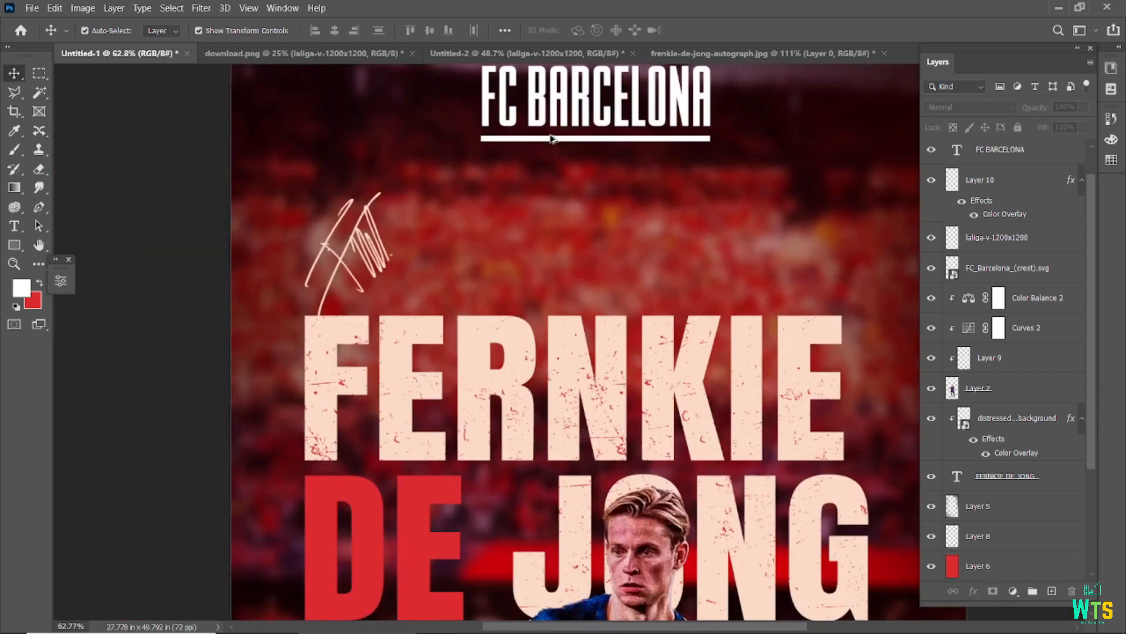
click(510, 338)
drag(763, 157, 515, 351)
click(726, 29)
click(521, 453)
alt+scroll(521, 453, down, 10)
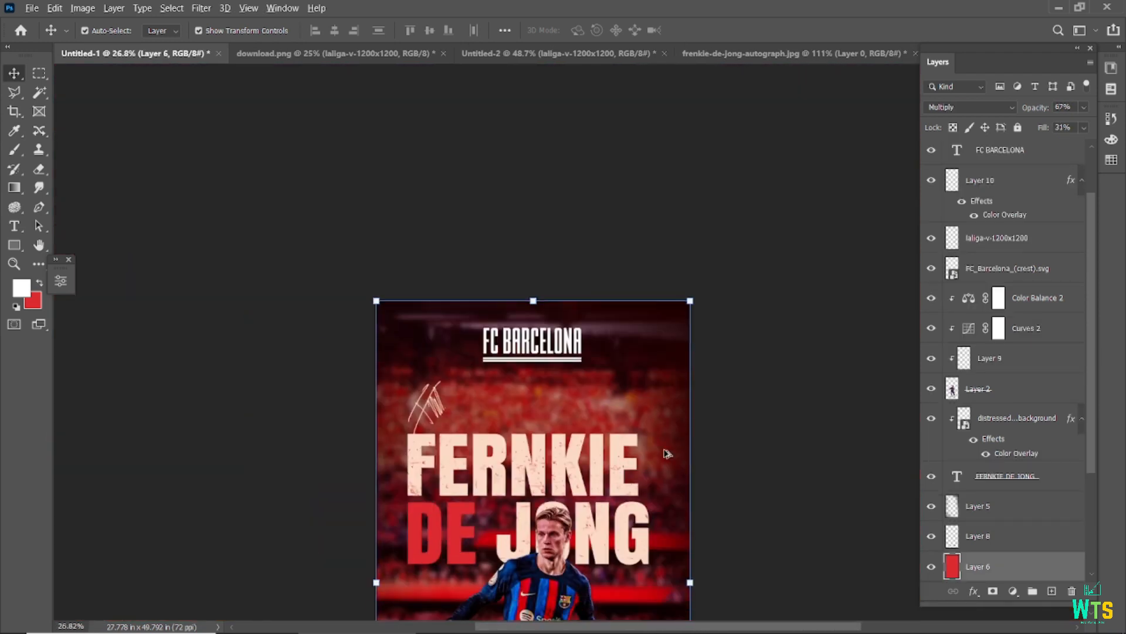
alt+scroll(565, 206, up, 10)
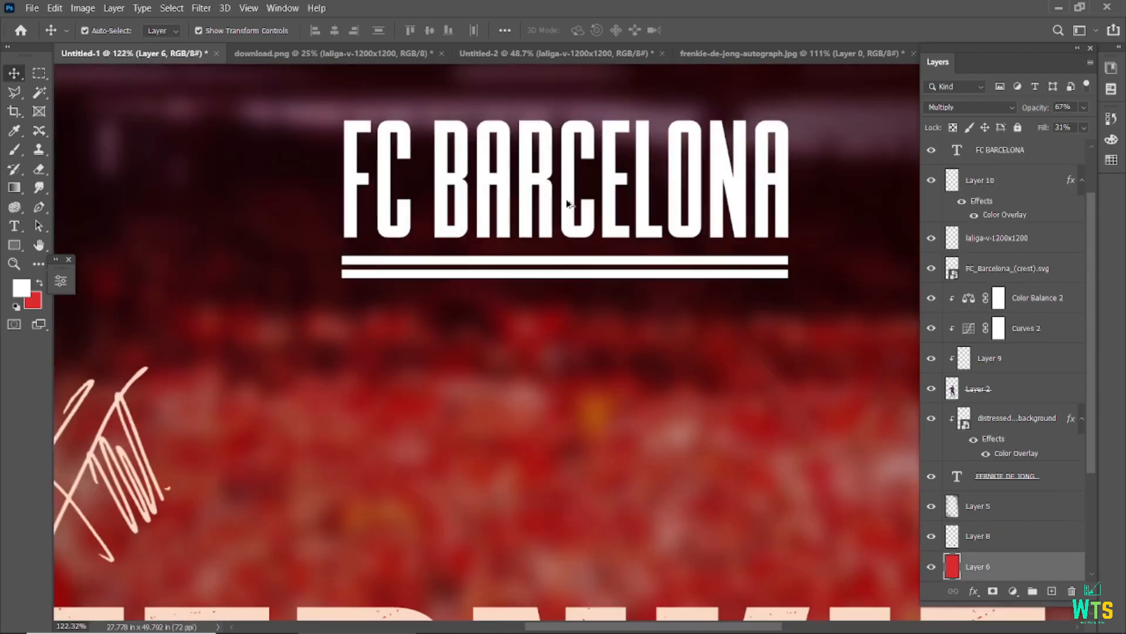
Step: Adjust the position of the lower bar so the gap between both bars roughly matches their thickness
click(616, 289)
alt+scroll(644, 309, up, 3)
drag(644, 309, 584, 296)
click(726, 30)
click(583, 288)
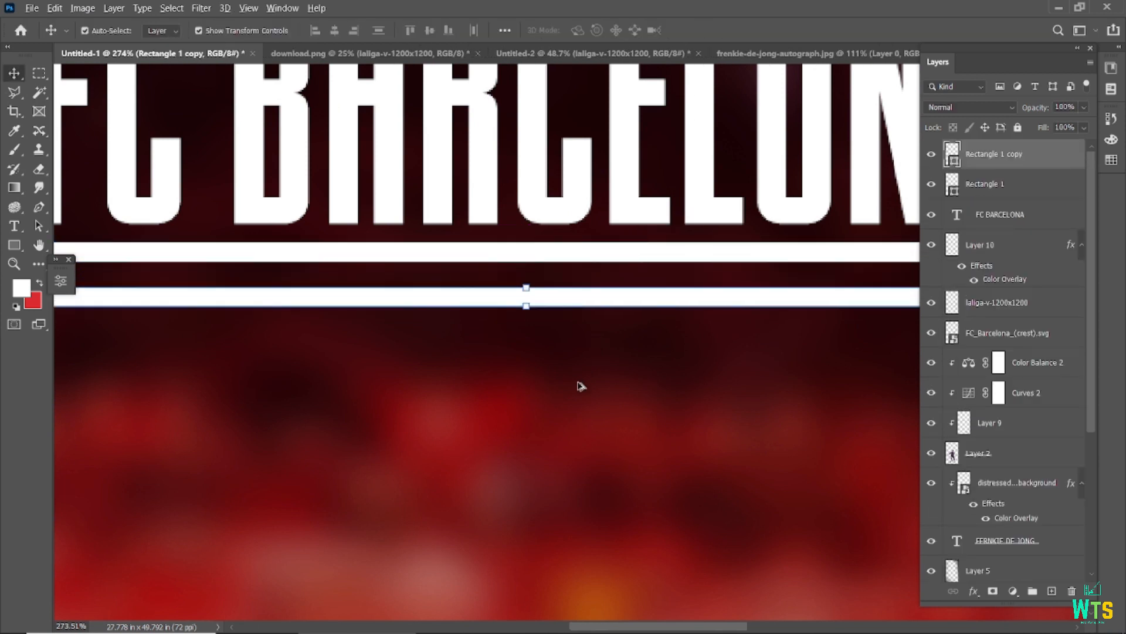
alt+scroll(329, 360, down, 10)
alt+scroll(569, 352, up, 7)
alt+scroll(587, 360, up, 3)
click(686, 468)
alt+scroll(611, 533, down, 5)
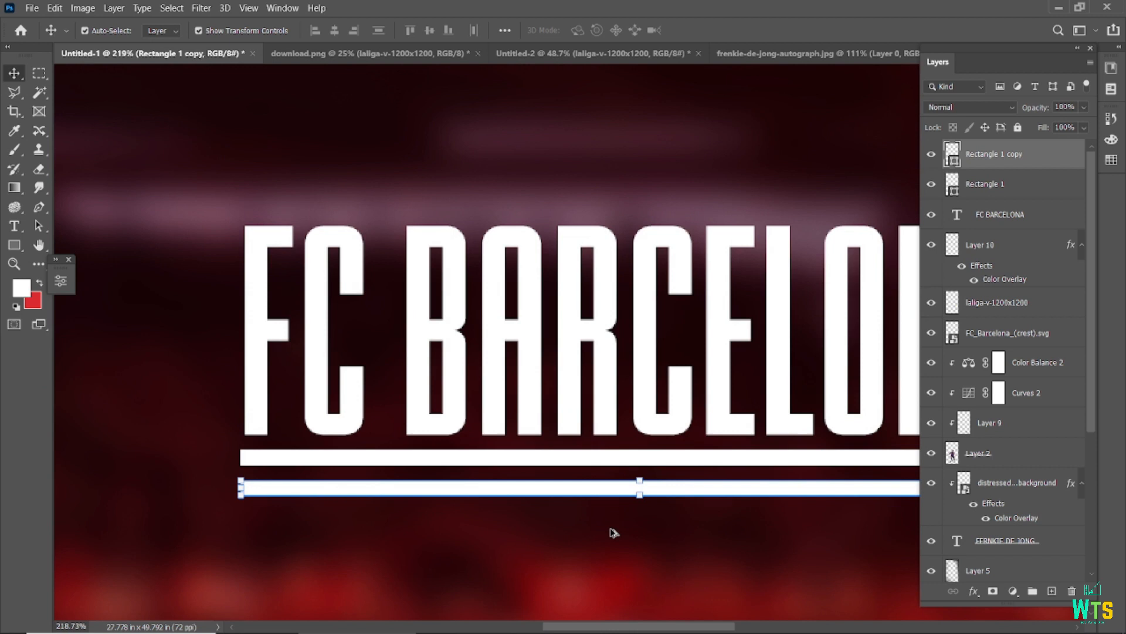
Step: Scale down the FC BARCELONA text together with its two bars and group the three layers
click(989, 220)
shift+click(996, 157)
alt+scroll(522, 396, down, 4)
key(ctrl+t)
drag(639, 389, 589, 356)
click(726, 30)
key(ctrl+g)
Step: Rotate the FC BARCELONA group 90° counterclockwise and place it near the poster's upper right edge
key(ctrl+t)
key(Return)
key(ctrl+t)
drag(564, 410, 784, 446)
alt+scroll(784, 446, up, 7)
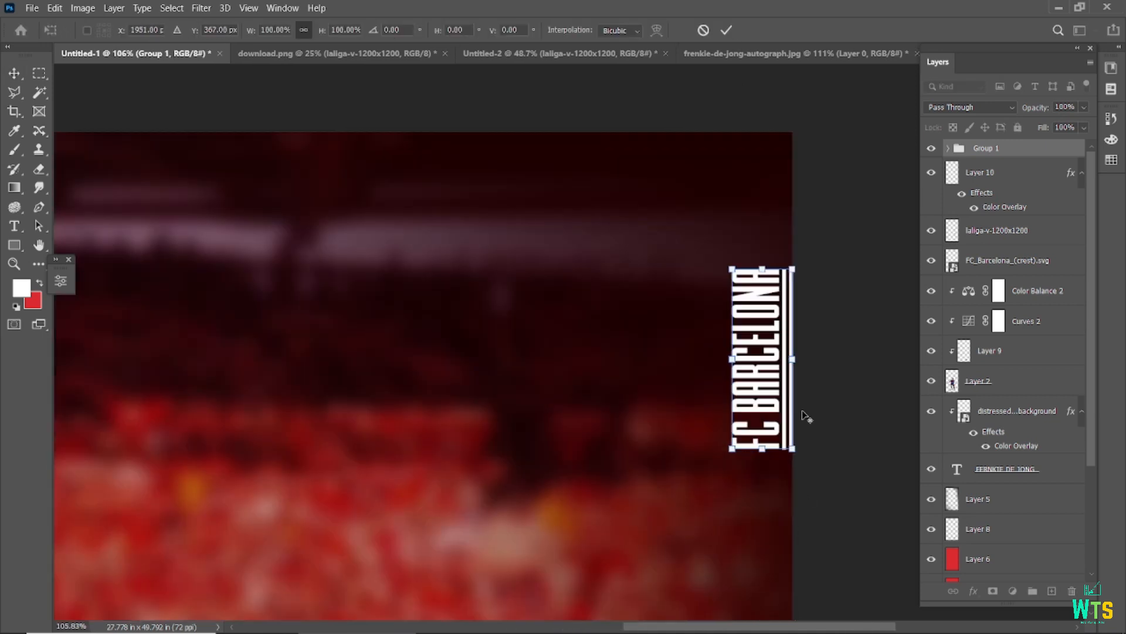
drag(723, 353, 715, 326)
key(Return)
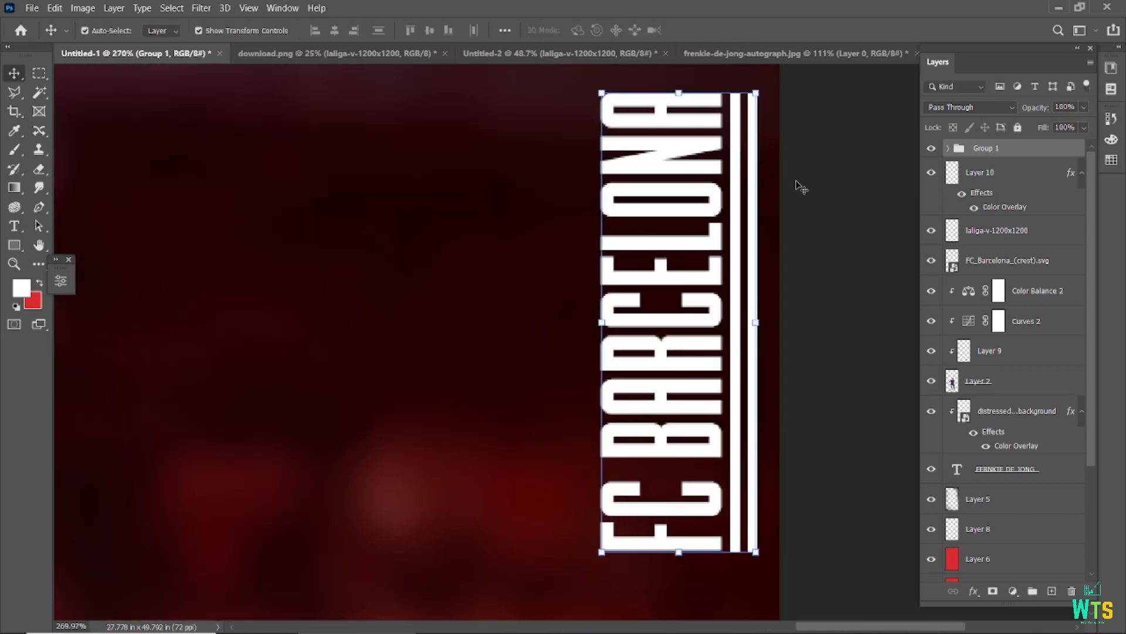
Step: Scale the vertical FC BARCELONA group down further, to about 3 in tall
scroll(659, 328, down, 8)
scroll(646, 214, up, 5)
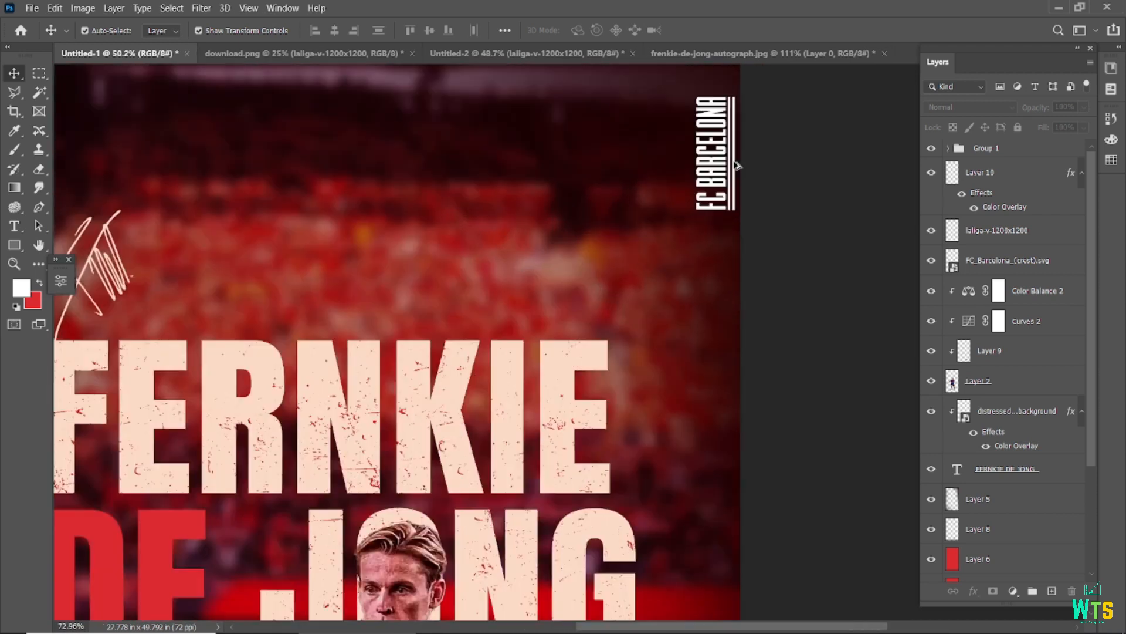
click(948, 148)
click(949, 149)
drag(692, 90, 687, 105)
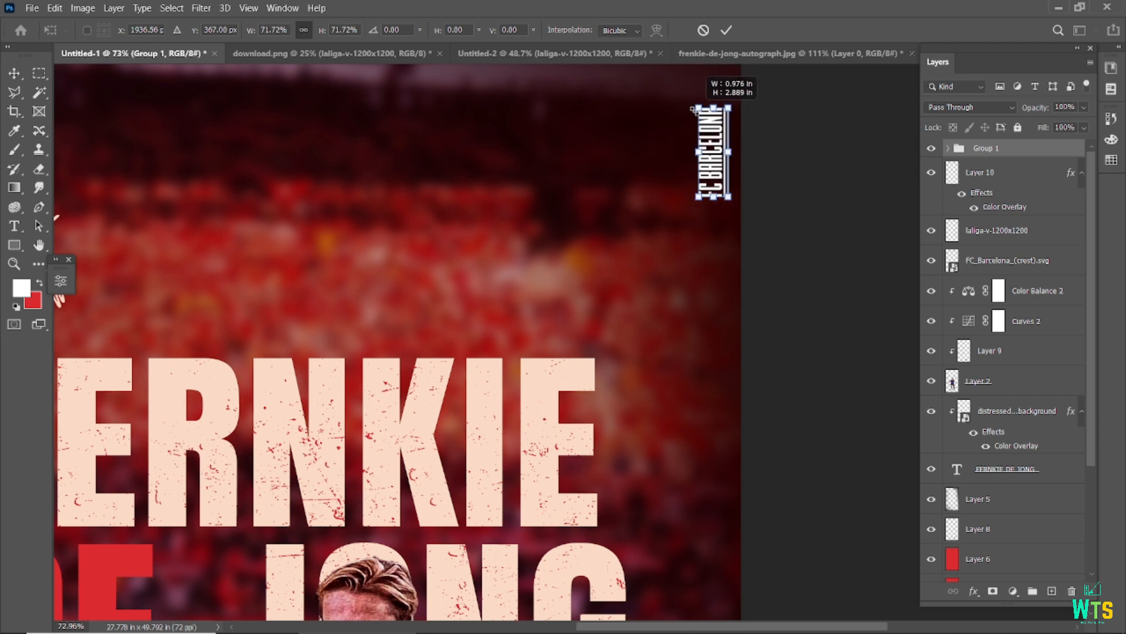
click(730, 30)
scroll(696, 149, up, 3)
scroll(695, 150, up, 1)
Step: Shift the whole FC BARCELONA group closer to the poster's right edge
click(695, 152)
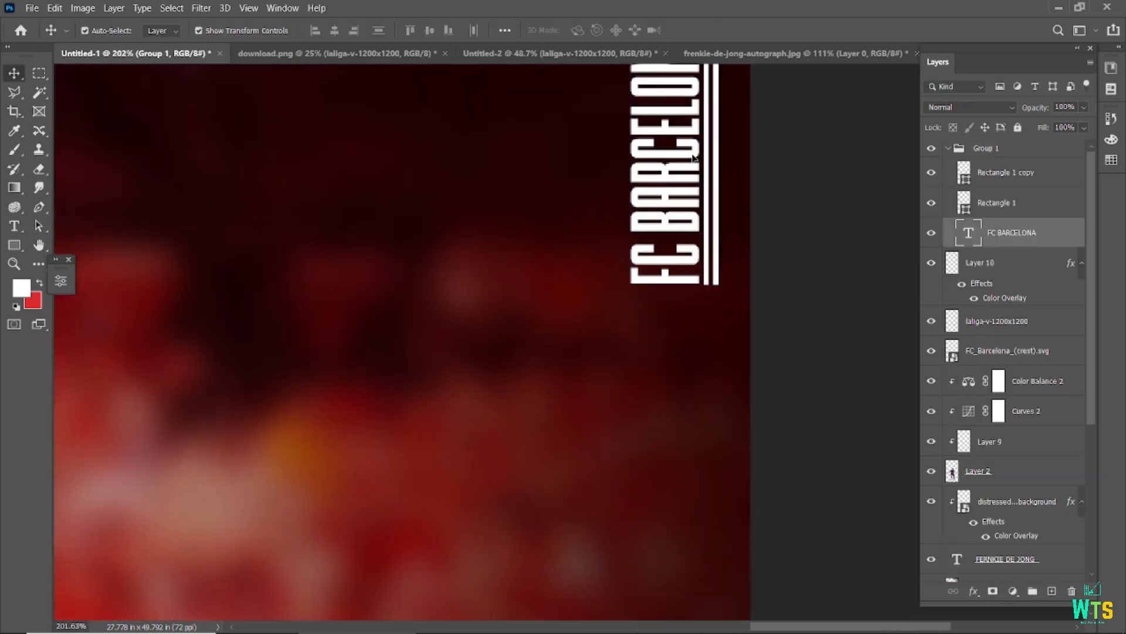
click(695, 156)
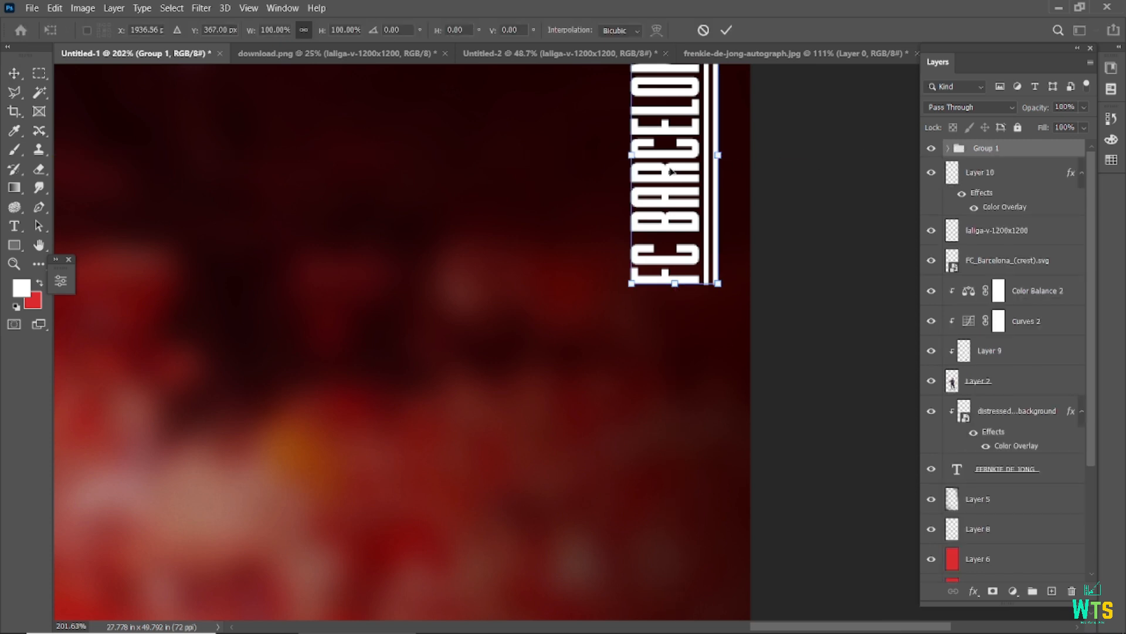
drag(677, 176, 704, 138)
click(729, 30)
scroll(497, 265, down, 3)
scroll(498, 266, down, 3)
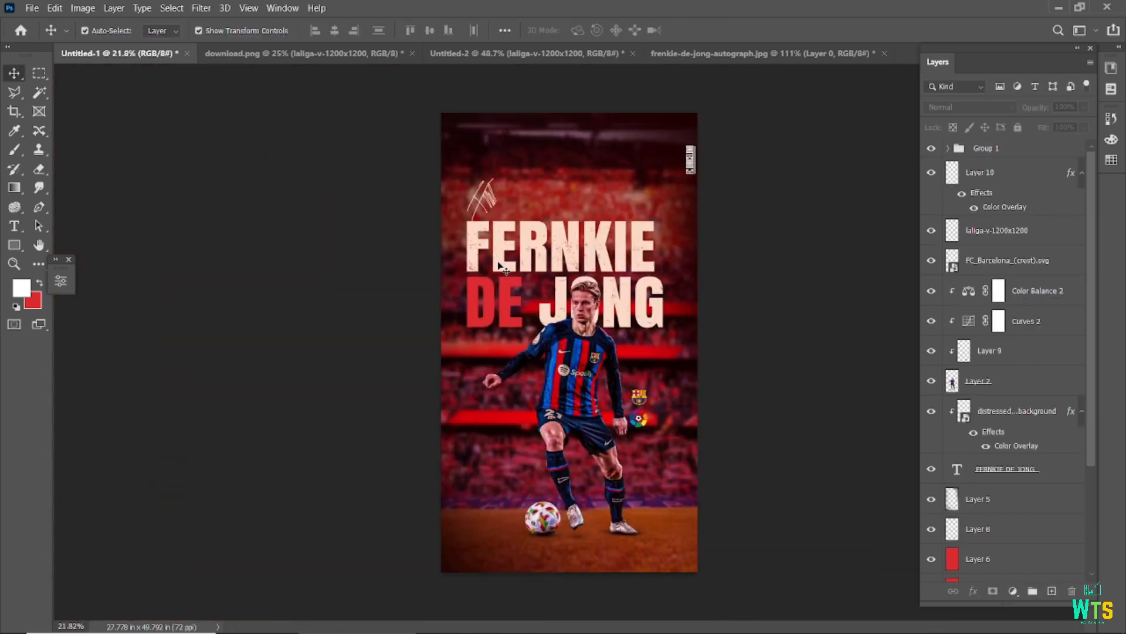
scroll(765, 342, up, 2)
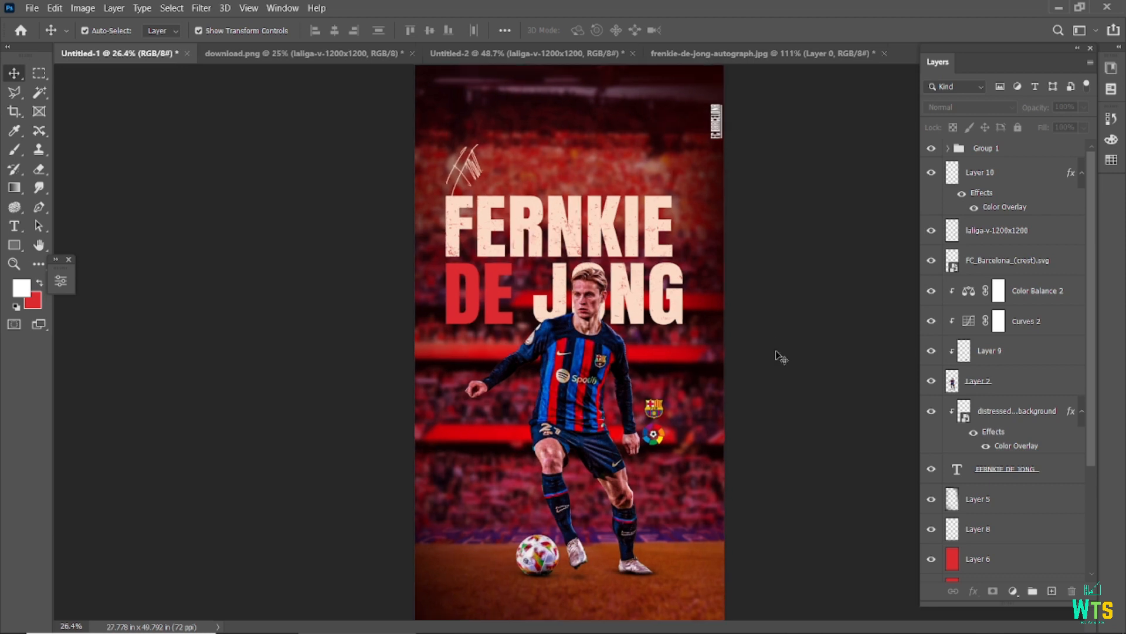
scroll(829, 462, down, 1)
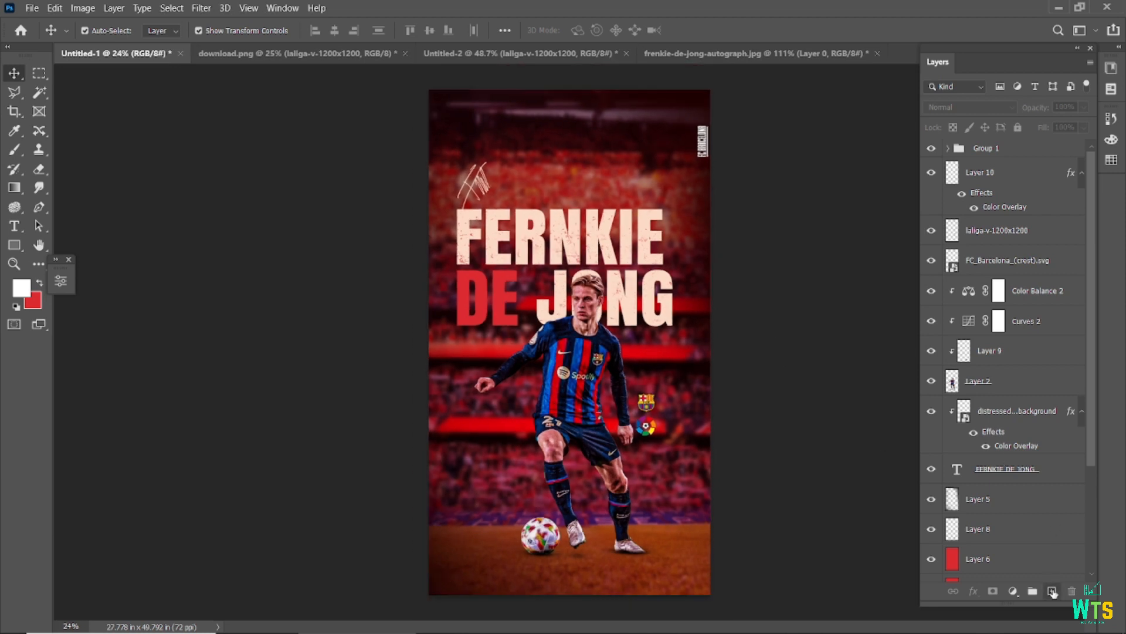
Step: Create a new empty layer and place it between the FC Barcelona crest and Color Balance 2
click(1053, 591)
click(948, 178)
drag(1011, 155, 1011, 371)
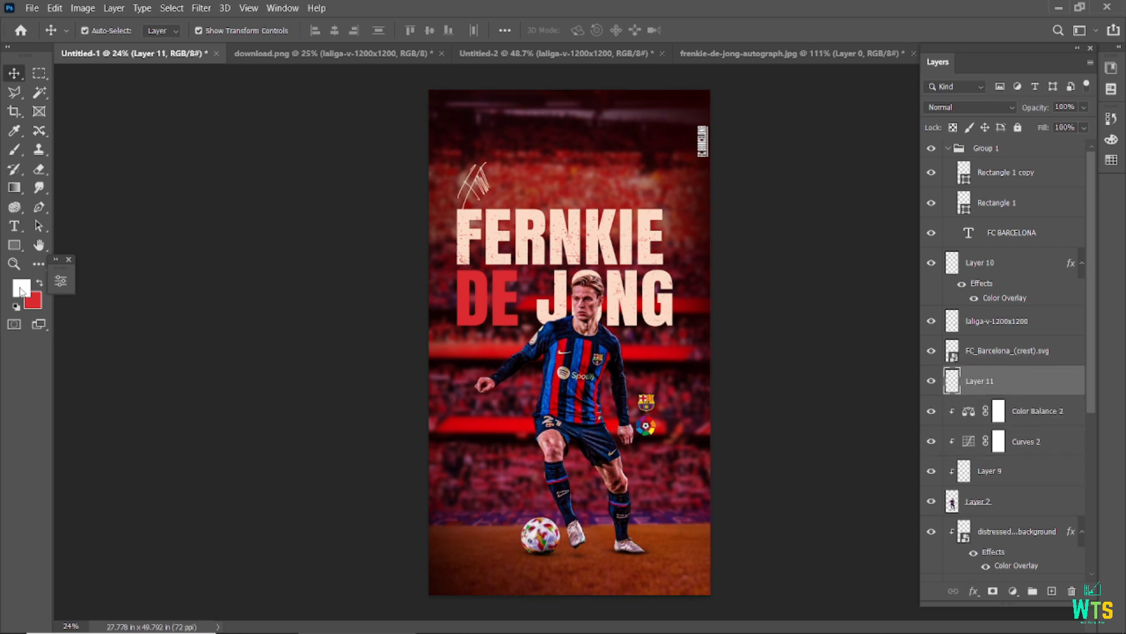
Step: Set the foreground color to dark maroon 210808 and configure a soft 1800 px brush with 100% opacity and flow
click(20, 288)
click(700, 446)
click(701, 446)
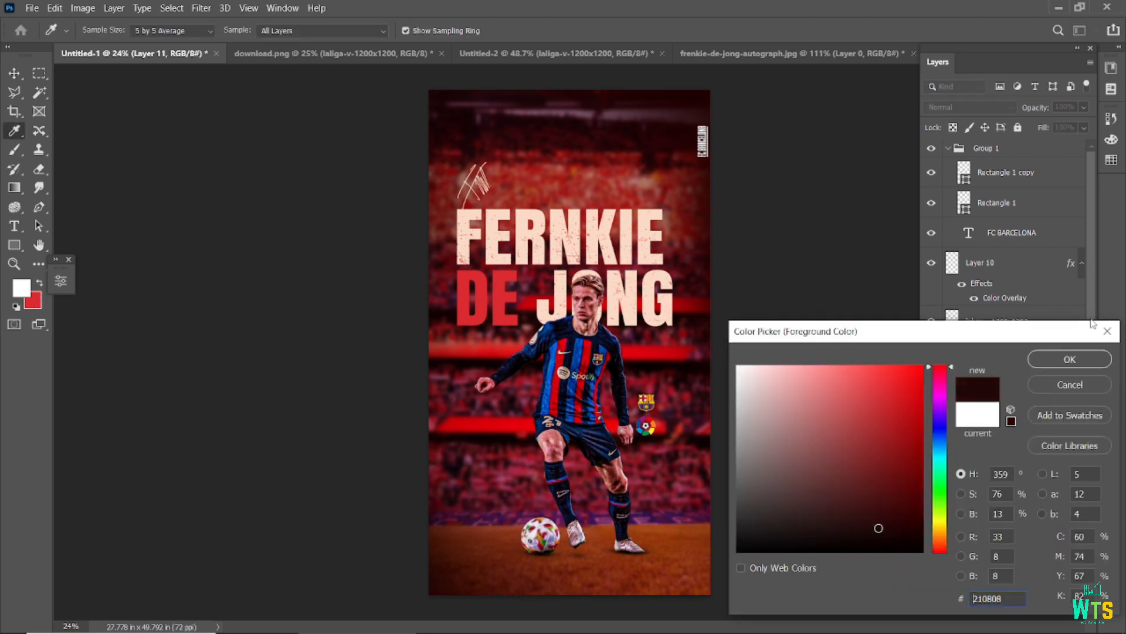
click(1070, 359)
key(b)
click(91, 30)
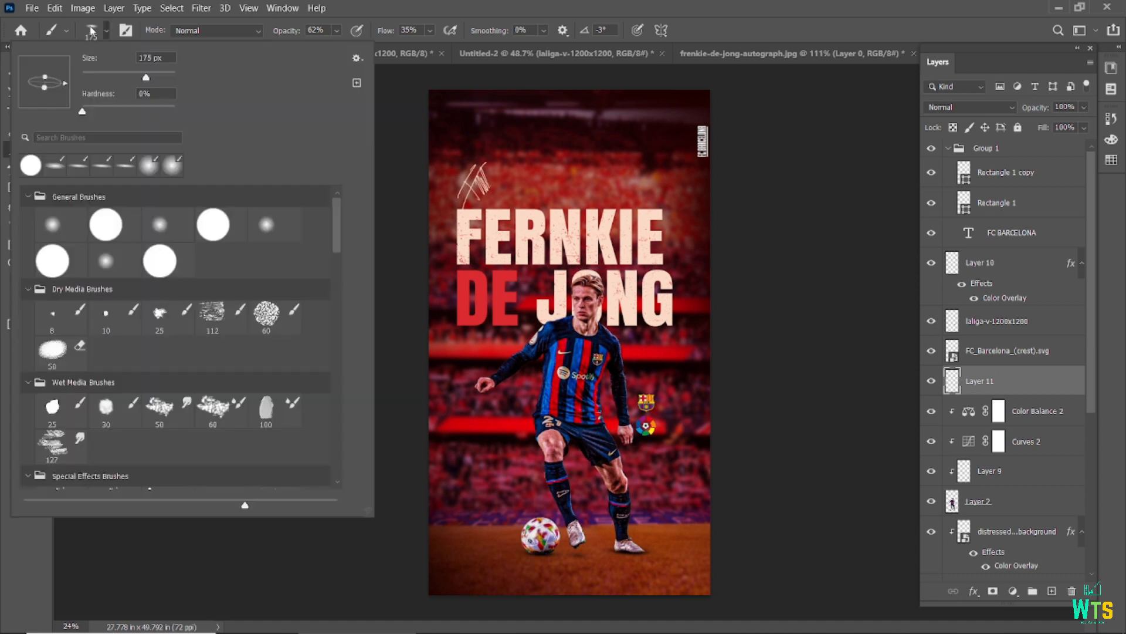
click(553, 10)
scroll(732, 124, down, 4)
drag(392, 30, 436, 33)
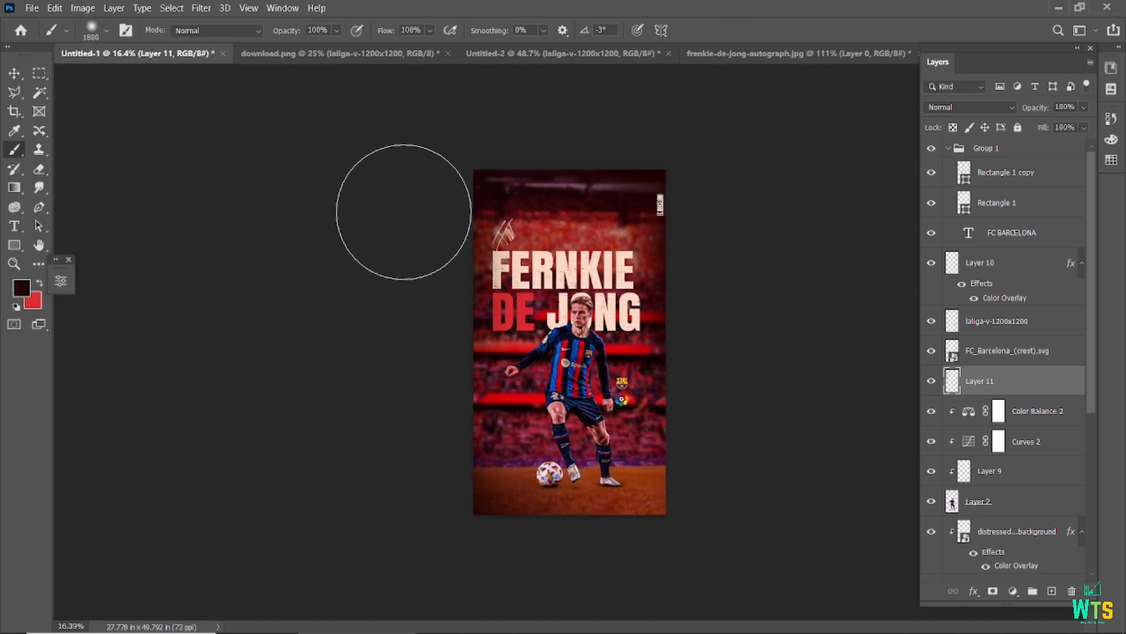
Step: Shade the poster's edges faintly on Layer 11 with the brush at 2700 px, 14% opacity and 36% flow
scroll(691, 465, up, 3)
scroll(732, 494, down, 4)
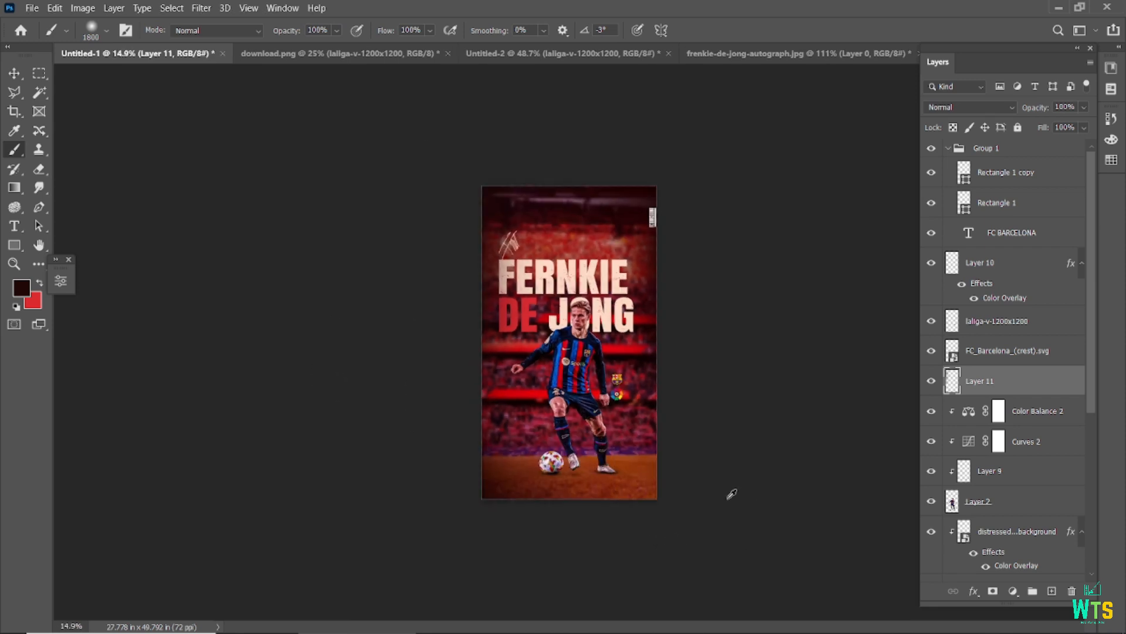
key(bracketright)
key(bracketright)
key(bracketright)
key(bracketright)
key(bracketright)
key(bracketright)
key(bracketright)
key(bracketright)
key(bracketright)
drag(283, 33, 291, 29)
text(36)
key(Return)
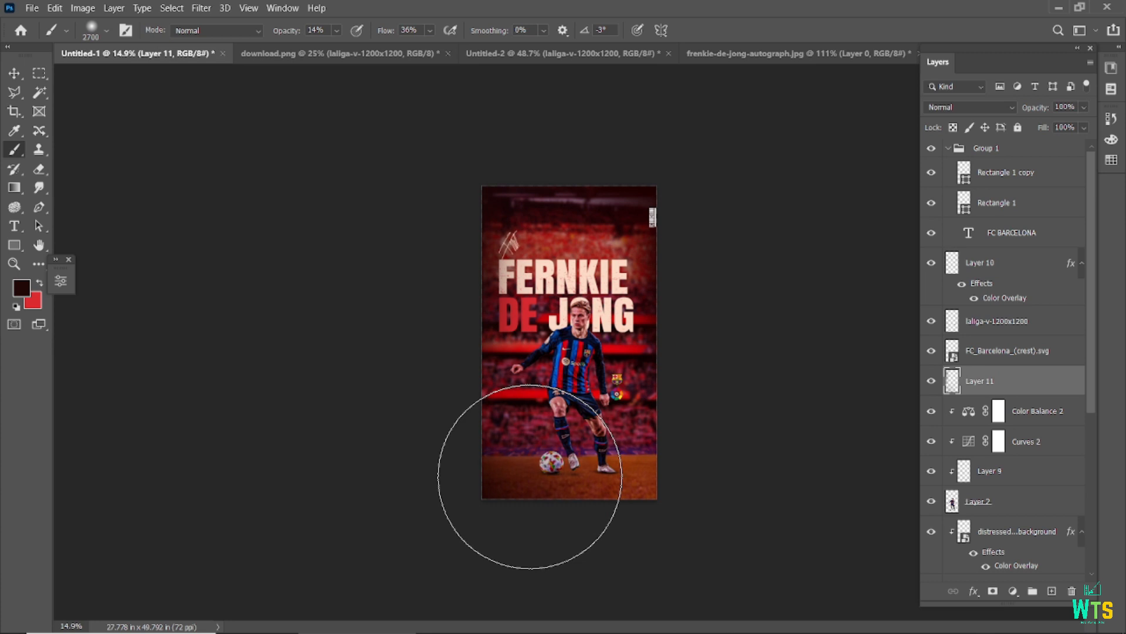
key(v)
click(201, 284)
scroll(201, 284, up, 2)
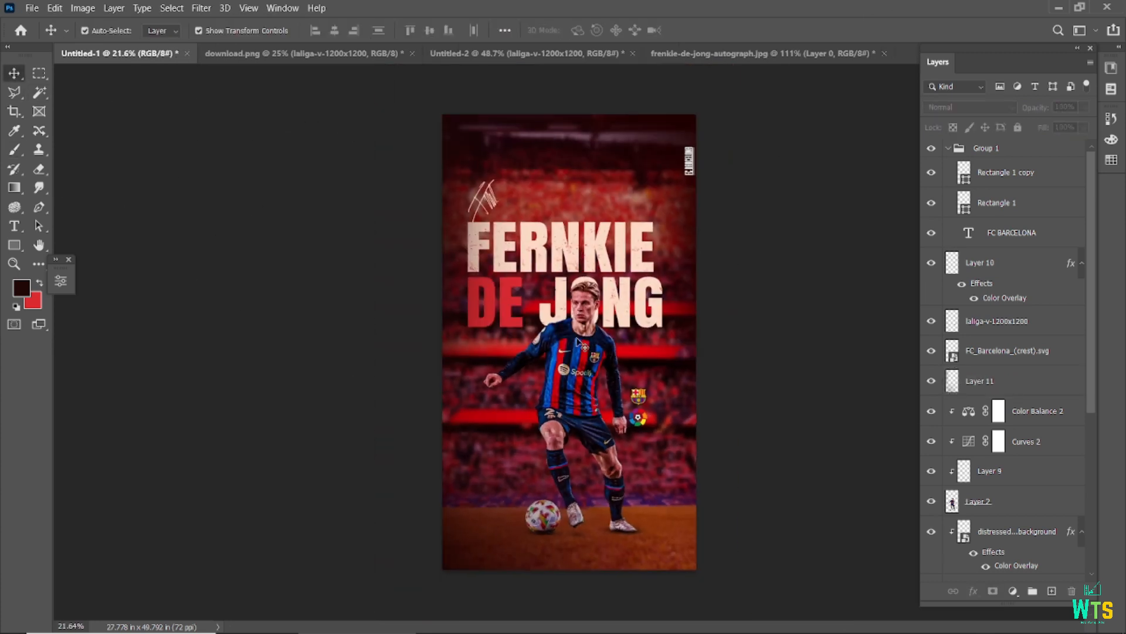
scroll(711, 396, down, 2)
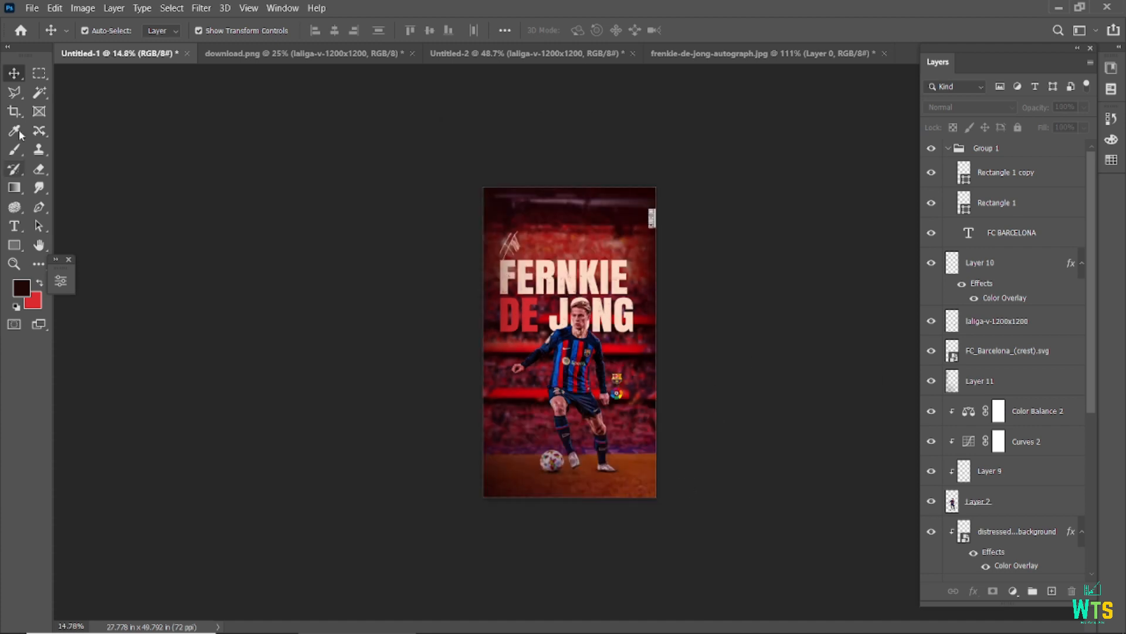
Step: Move the vertical FC BARCELONA group up along the right edge, closer to the poster's top corner
scroll(646, 199, up, 5)
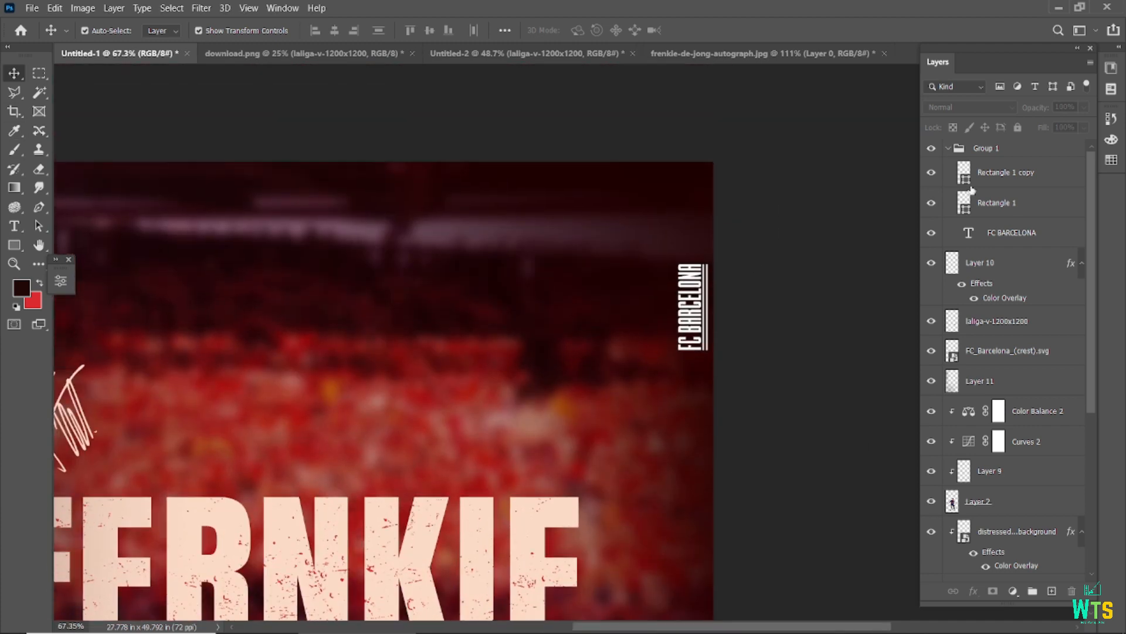
click(692, 305)
drag(692, 280, 693, 233)
click(787, 264)
key(ctrl+0)
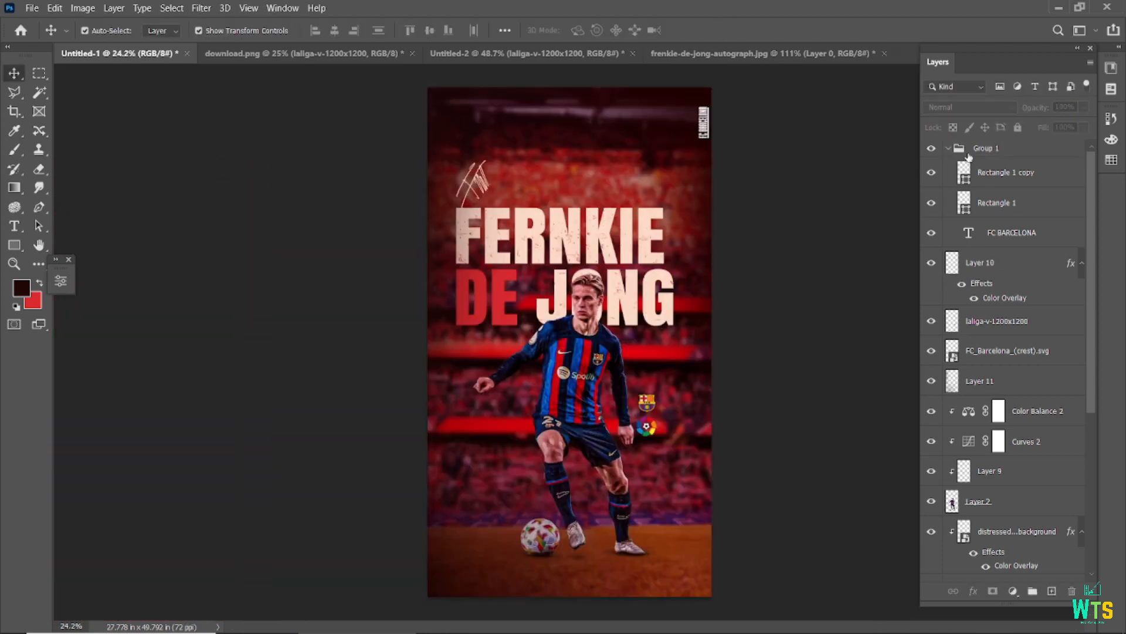
Step: Add a new empty layer directly above Layer 11 and set the foreground color to near-black
click(462, 561)
click(1052, 591)
click(21, 288)
click(879, 543)
key(Return)
Step: Reduce the brush to 1100 px and set its opacity and flow to 100% for shading the poster's edges on Layer 12
key(b)
key(bracketleft)
key(bracketleft)
key(bracketleft)
key(bracketleft)
key(bracketleft)
key(bracketleft)
key(bracketleft)
key(bracketleft)
key(bracketleft)
key(bracketleft)
key(bracketleft)
key(bracketleft)
key(bracketleft)
key(bracketleft)
key(bracketleft)
key(bracketleft)
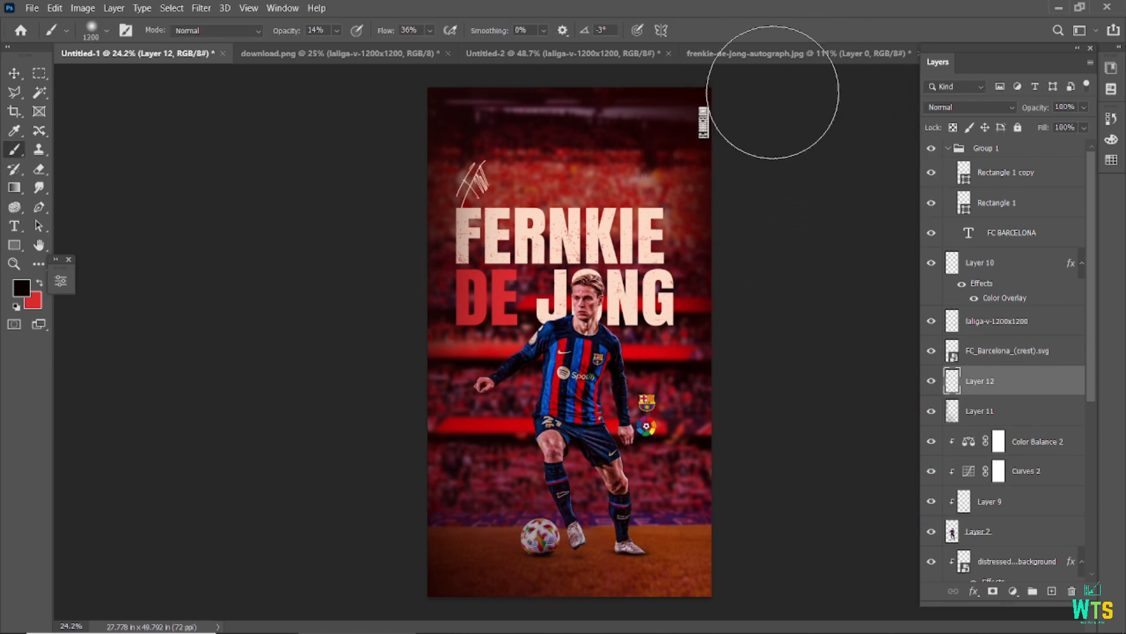
key(shift+6)
key(shift+7)
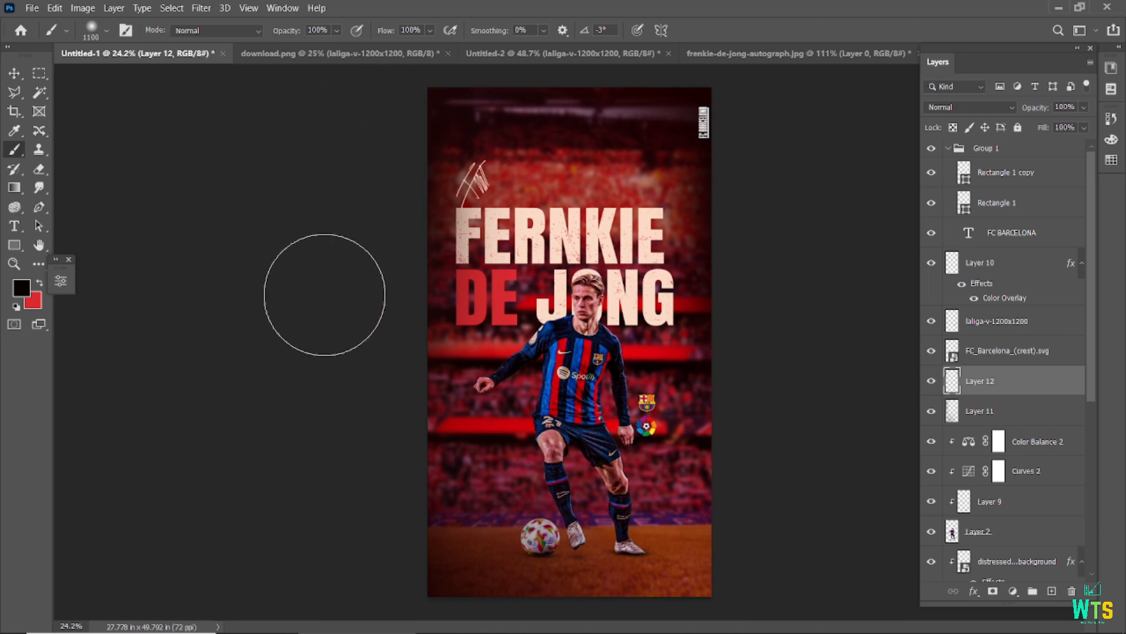
key(ctrl+minus)
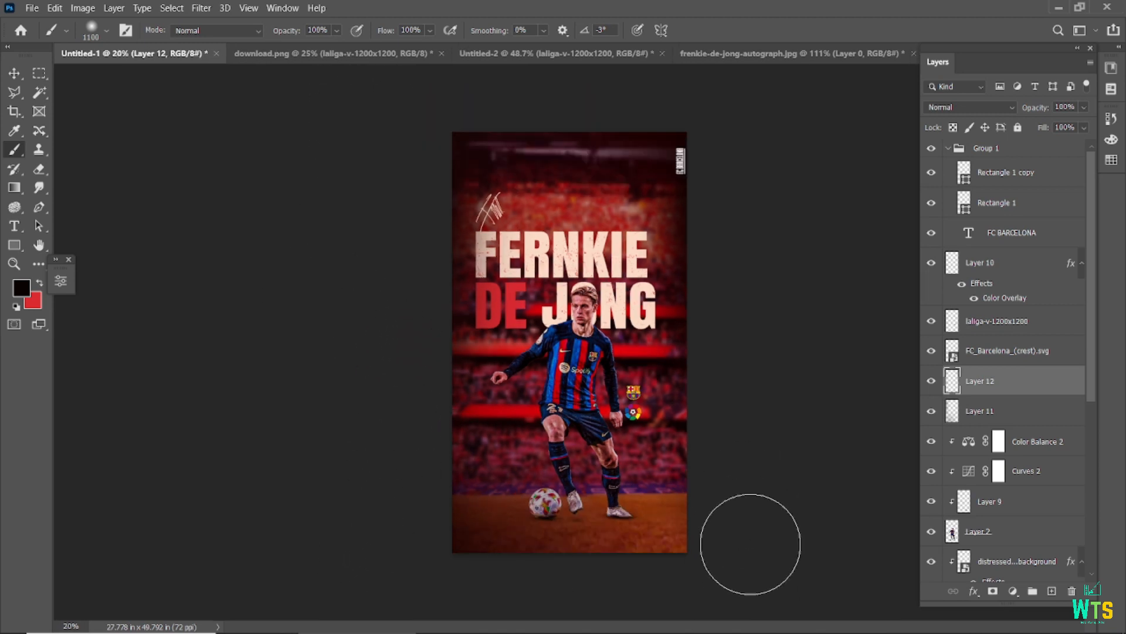
scroll(619, 544, down, 3)
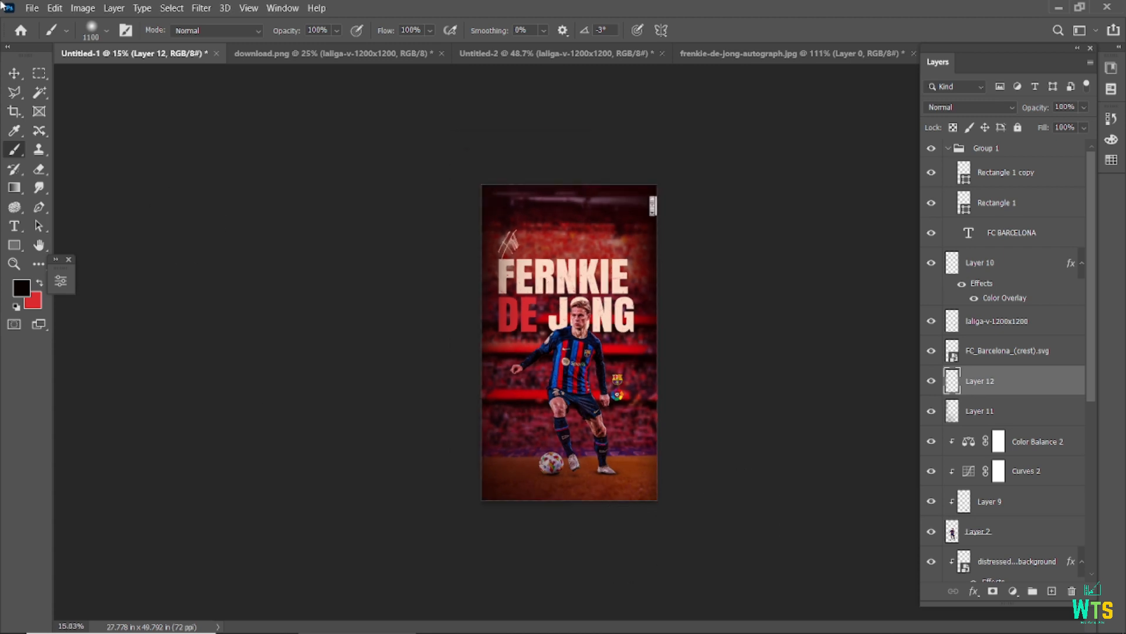
Step: Start a white text line in Audiowide Regular at 47 pt on the ground below the ball
key(v)
click(236, 206)
key(ctrl+0)
scroll(623, 482, up, 5)
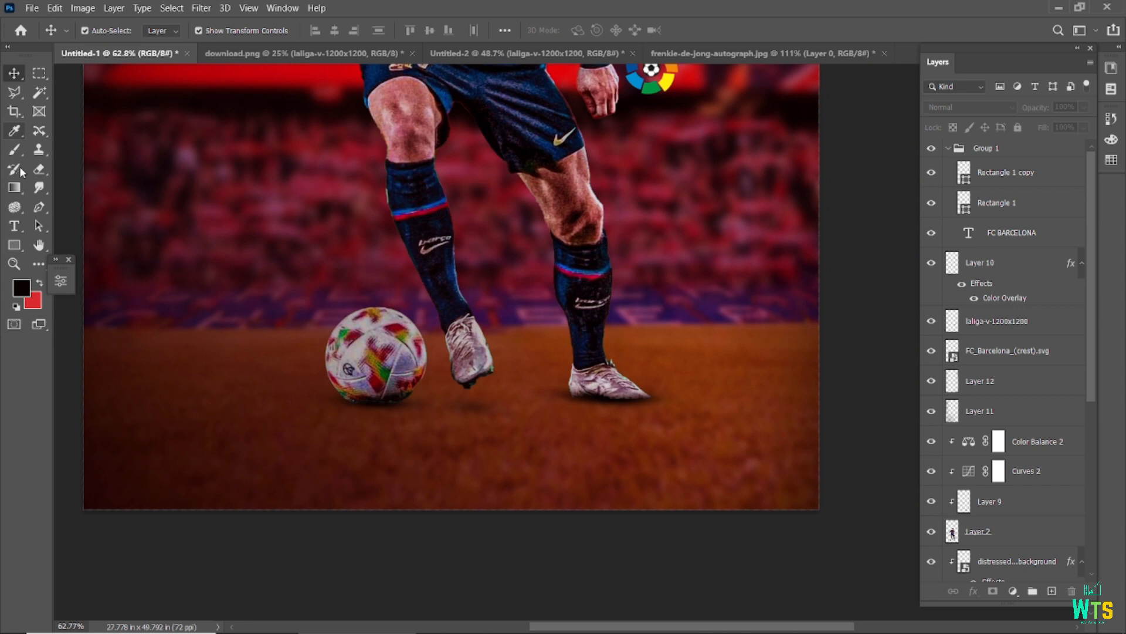
click(16, 227)
click(211, 31)
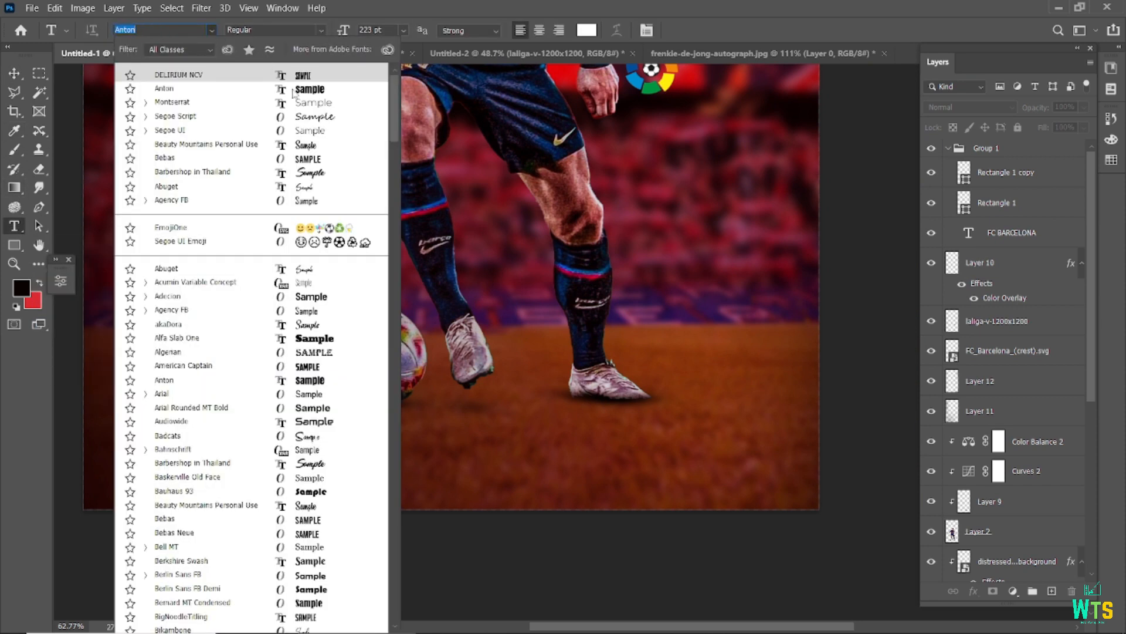
click(176, 421)
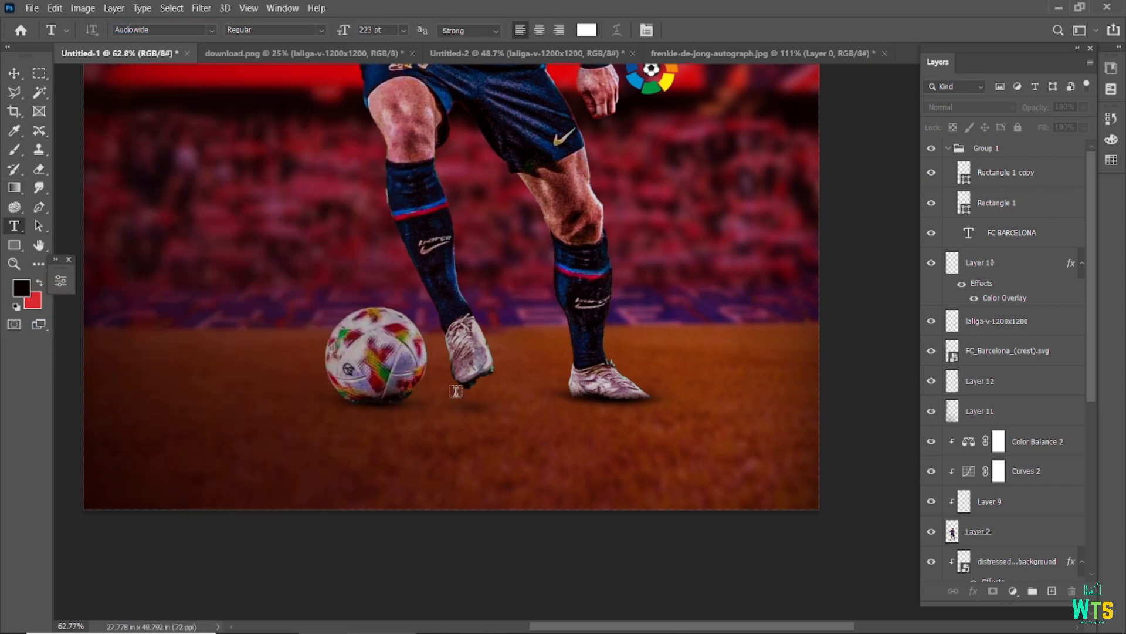
drag(343, 29, 315, 45)
click(587, 30)
click(959, 382)
click(319, 458)
drag(343, 30, 289, 33)
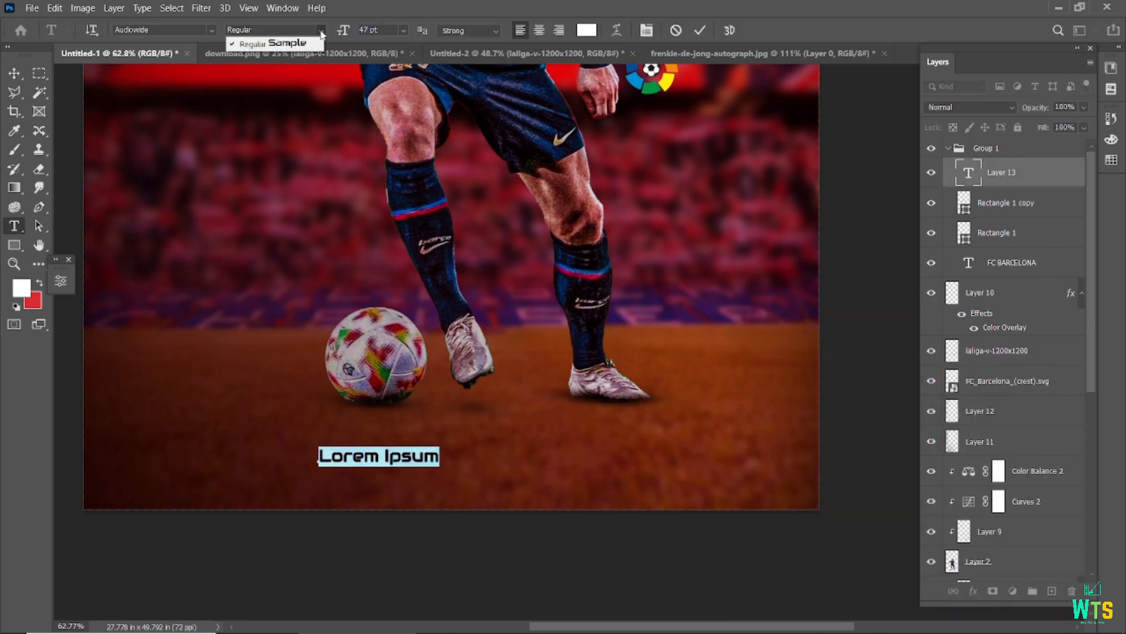
Step: Enter the "WTS - Watch Through" credit line with the creator's name and center it near the poster's lower edge
text(WTS - Watch T)
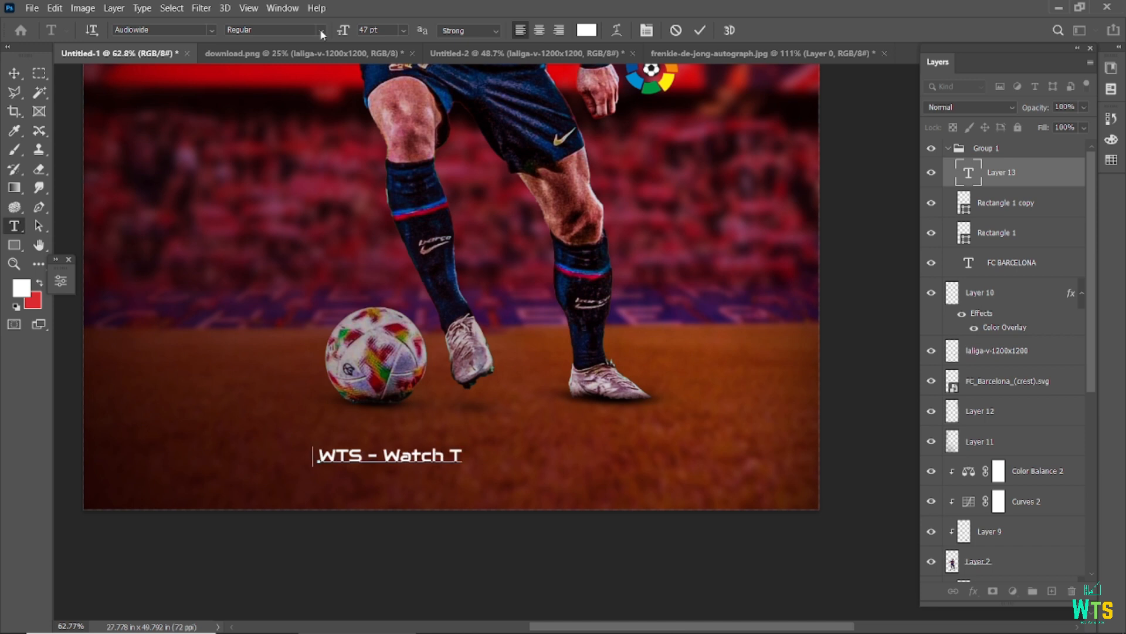
text( Shuvo)
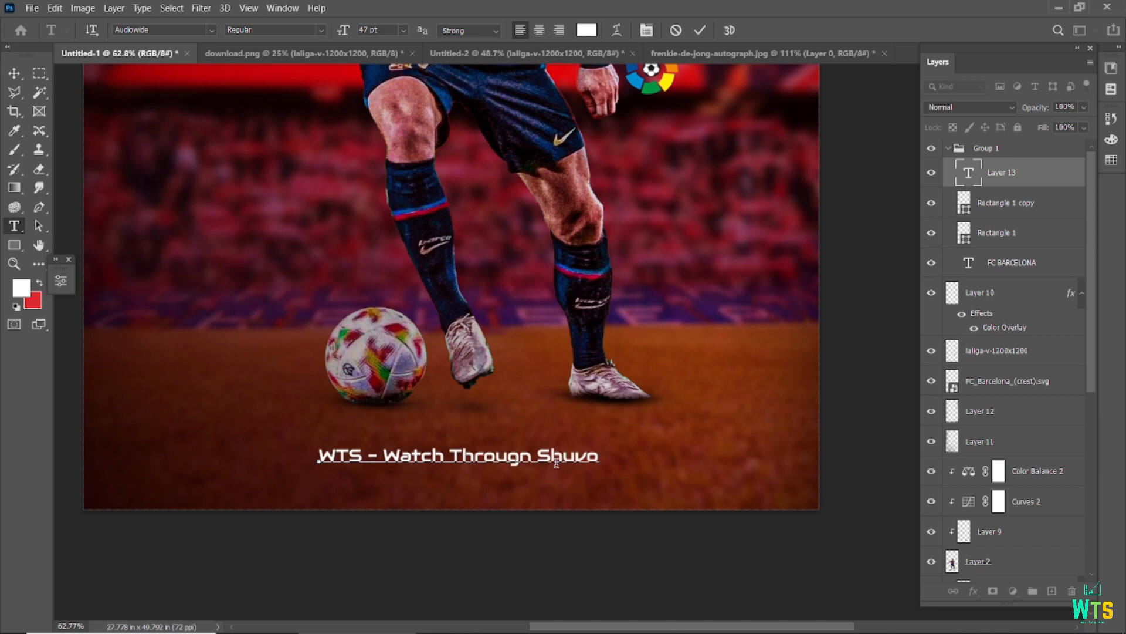
key(ctrl+Return)
double_click(414, 458)
click(414, 457)
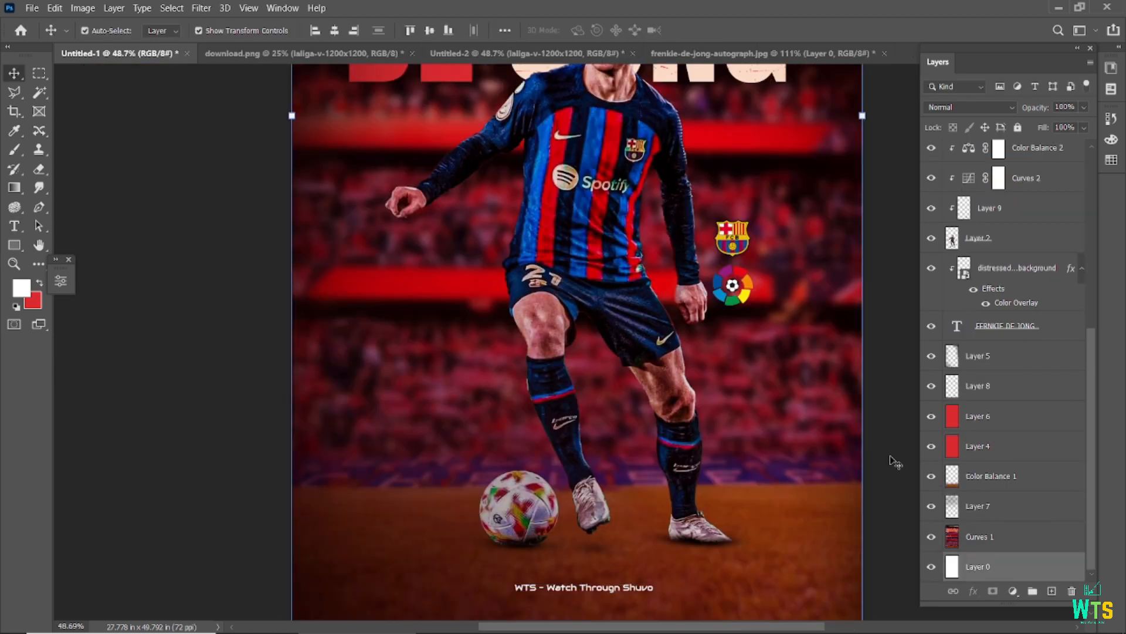
click(895, 462)
scroll(894, 463, down, 3)
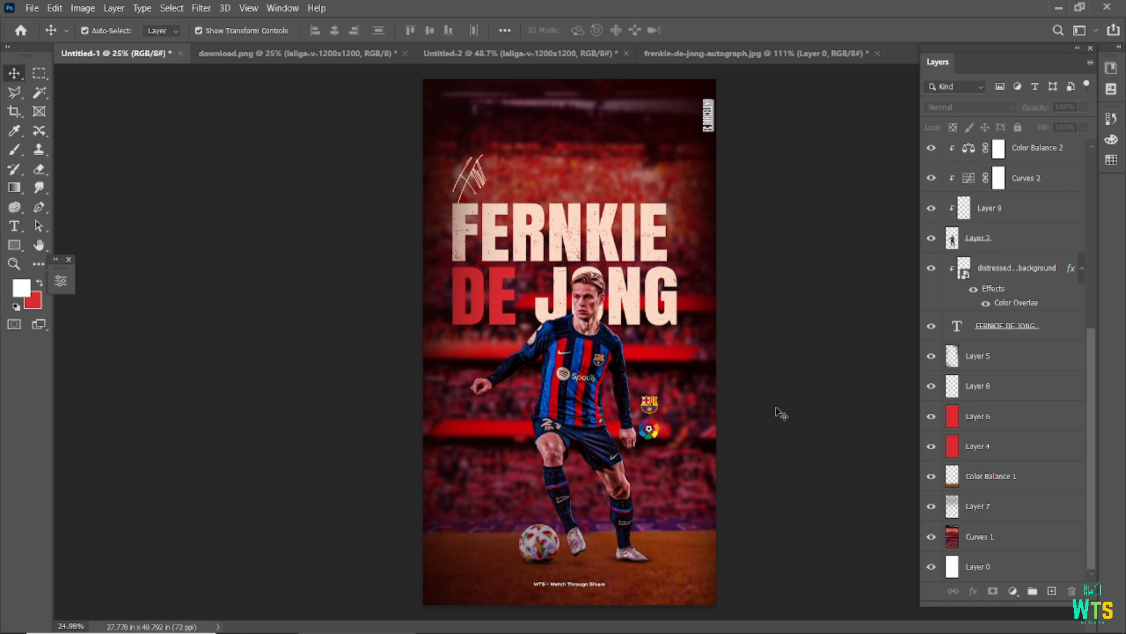
Step: Add a new layer clipped to the player directly above Layer 2 and set the brush color to very dark maroon
click(577, 387)
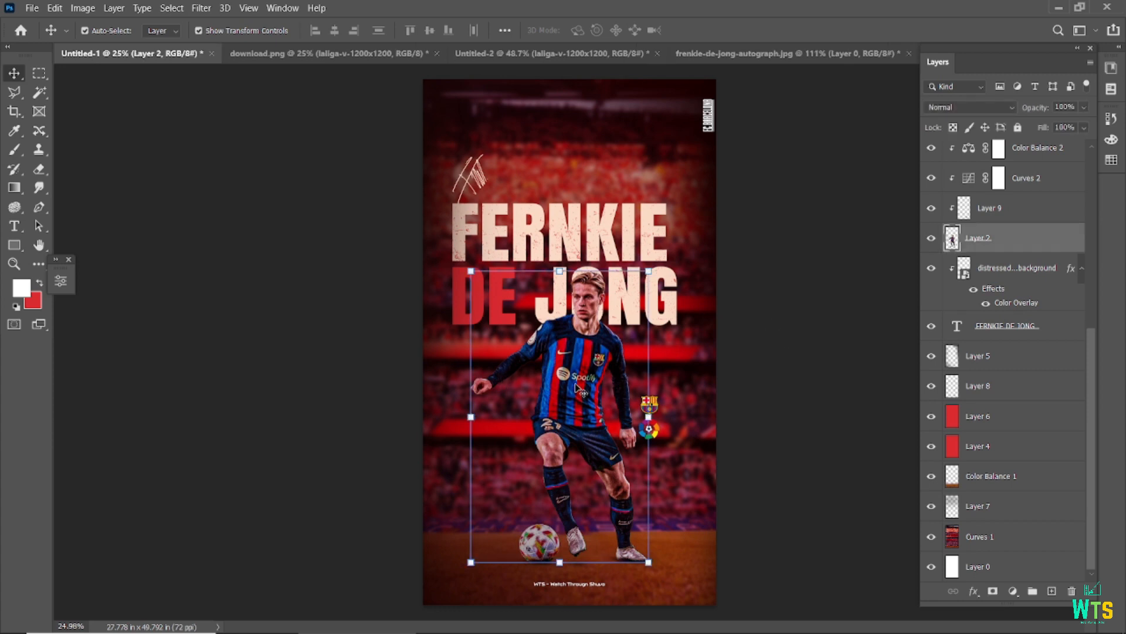
click(1053, 591)
click(14, 149)
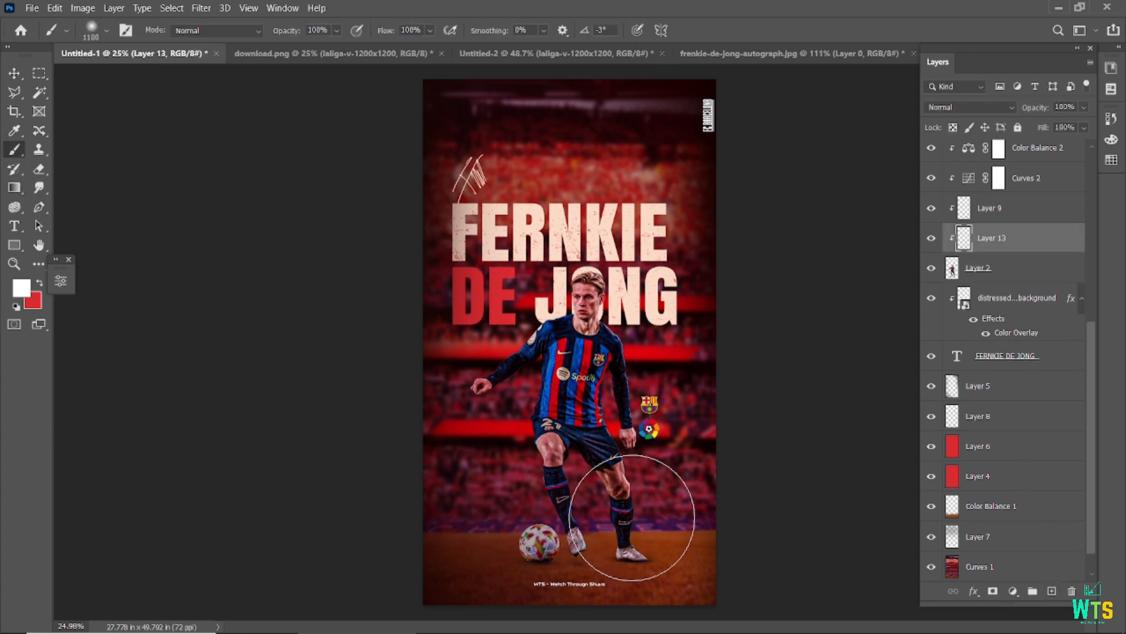
scroll(628, 498, up, 3)
click(22, 287)
click(921, 534)
click(1050, 360)
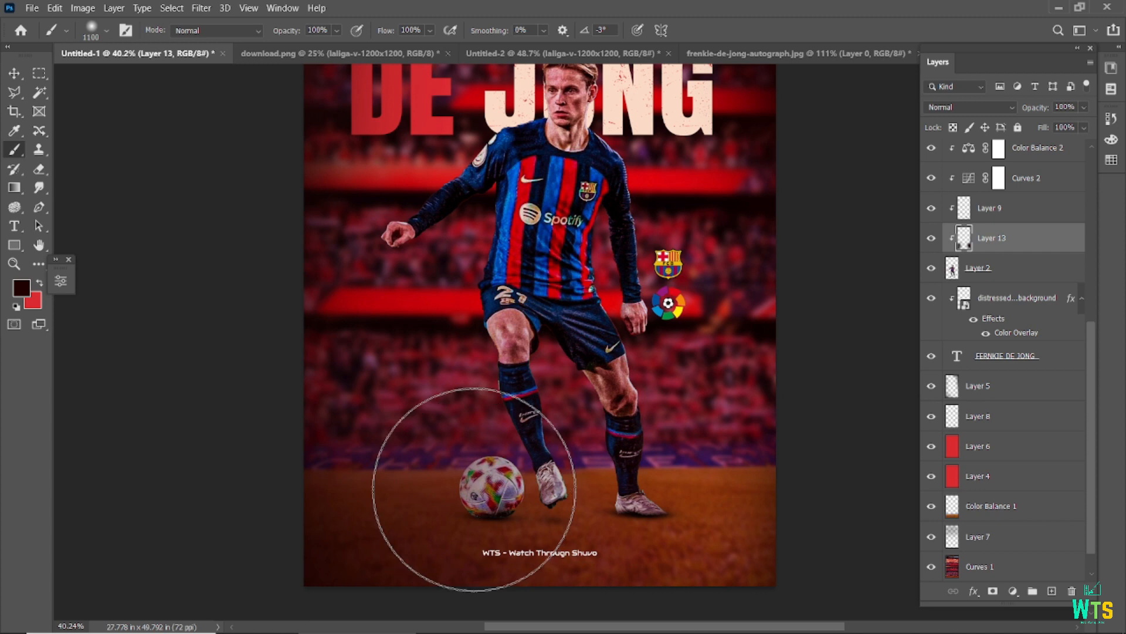
Step: Change the brush color to near-black and shade the player's lower legs and boots on Layer 13 with a soft brush
key(i)
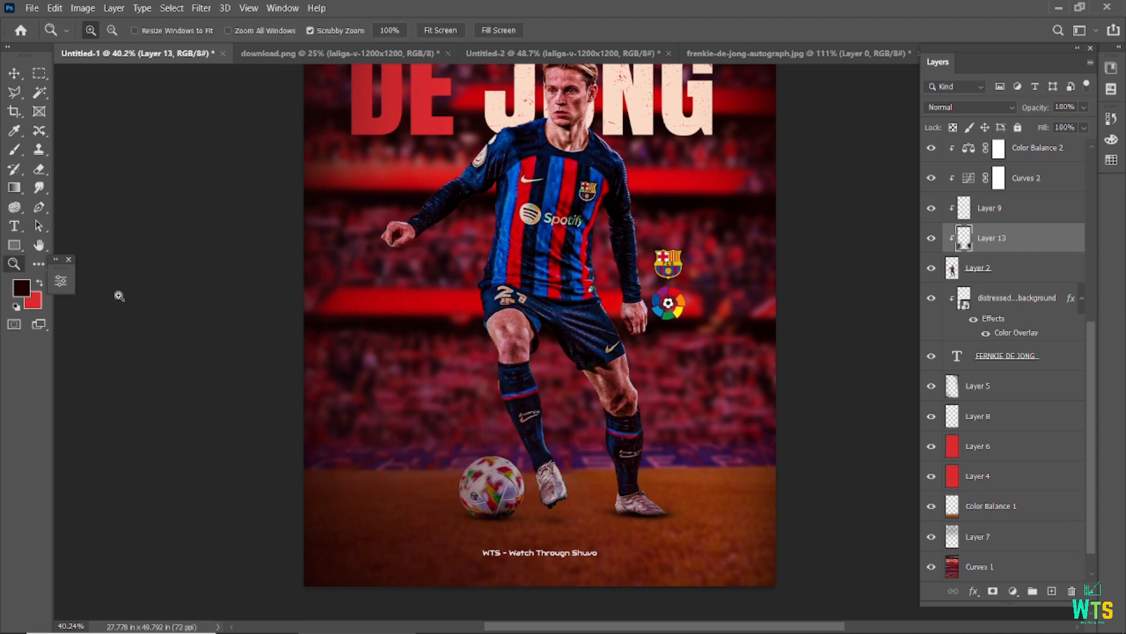
click(21, 288)
click(1070, 359)
key(z)
click(15, 148)
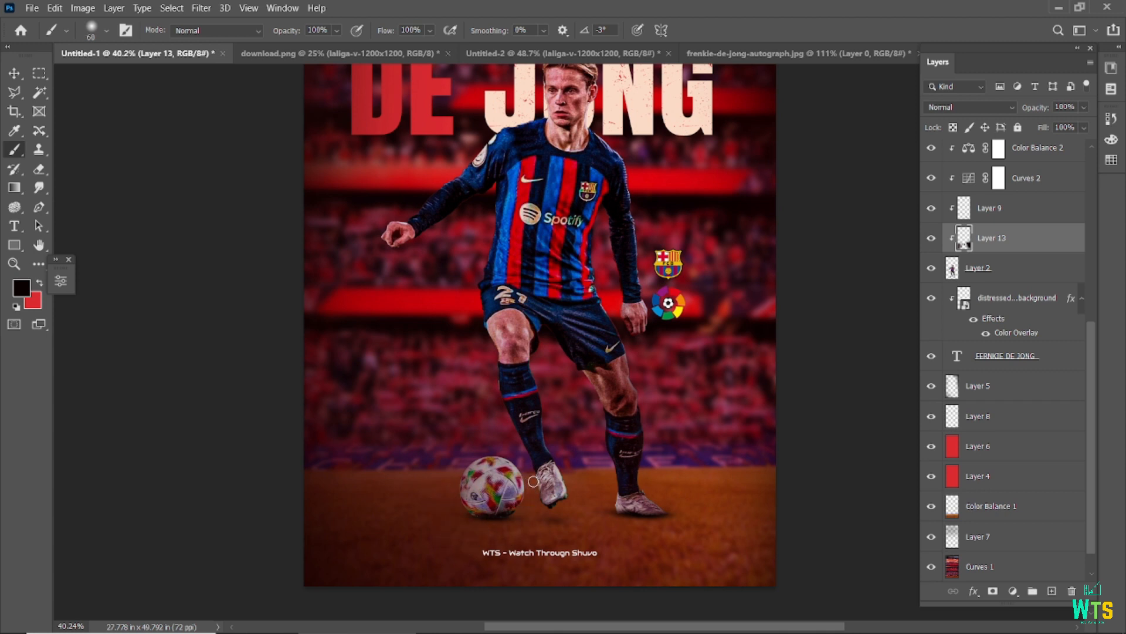
scroll(489, 440, down, 3)
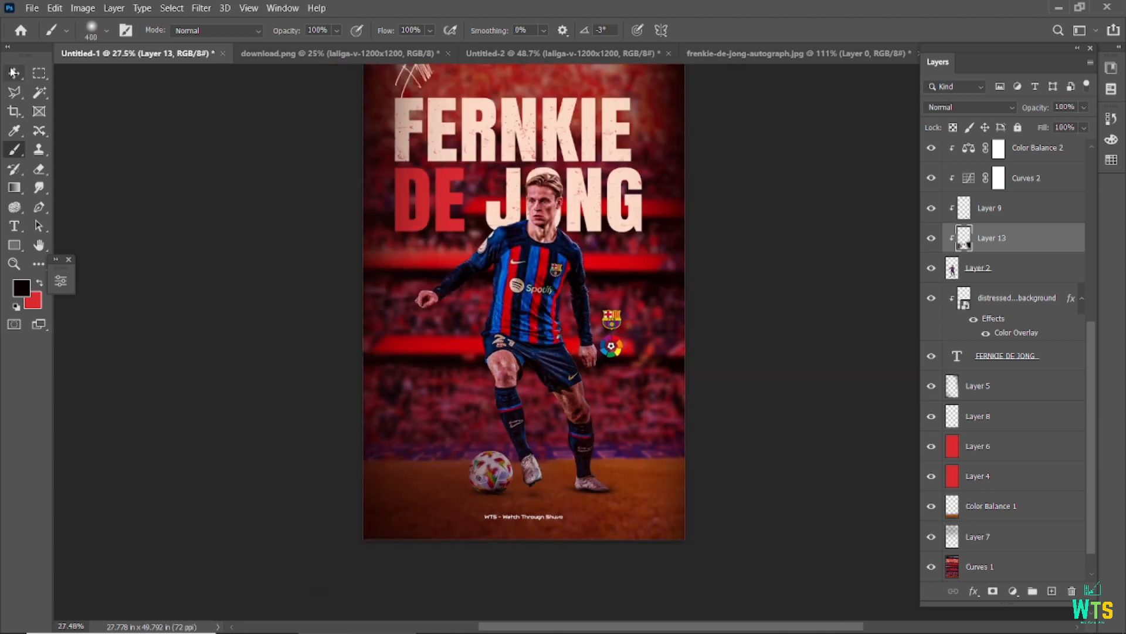
Step: Add a Curves adjustment clipped to the player directly above Layer 2, lowering the shadows and slightly raising the highlights
key(v)
click(543, 219)
click(1010, 590)
click(1026, 410)
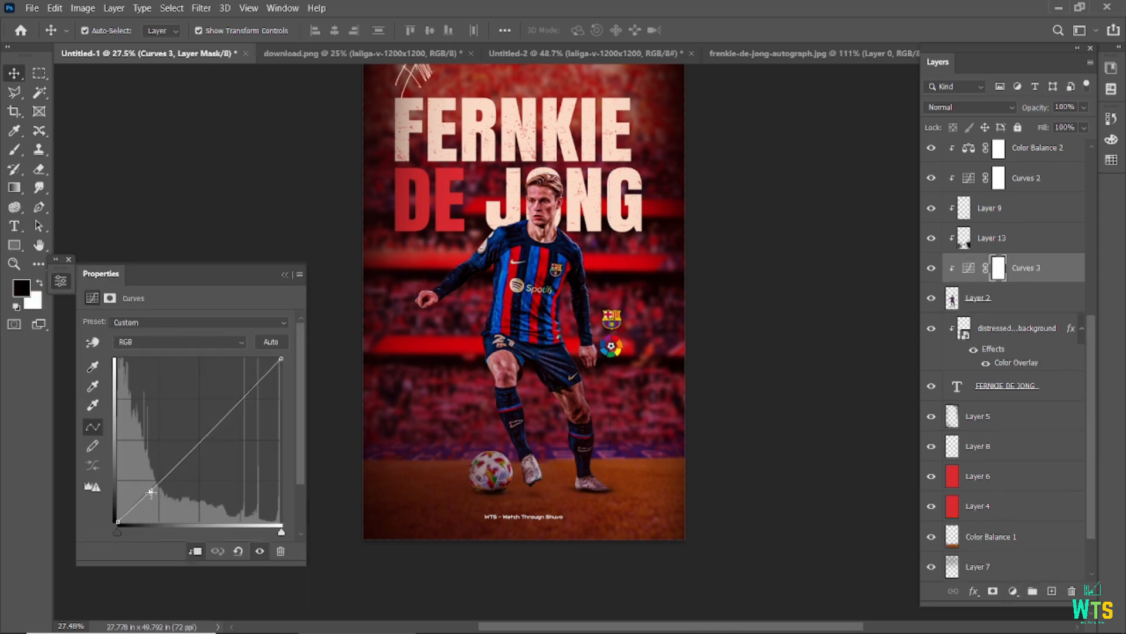
drag(151, 492, 148, 505)
drag(216, 436, 241, 403)
click(259, 554)
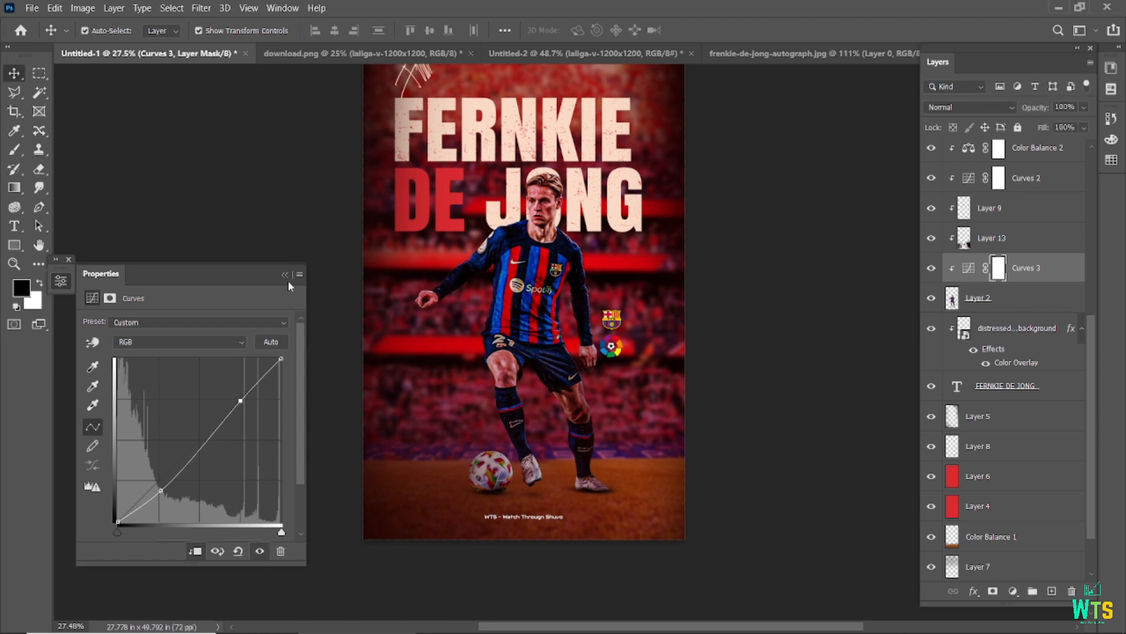
click(286, 275)
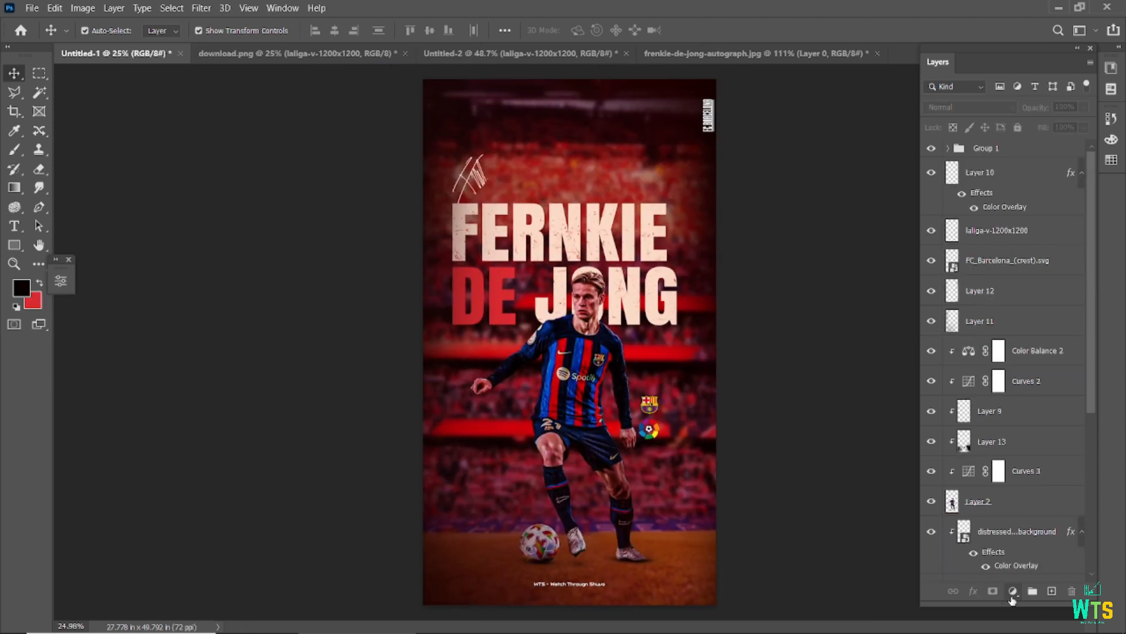
Step: Add a Curves adjustment above all layers and slightly darken the poster's shadows
click(1011, 592)
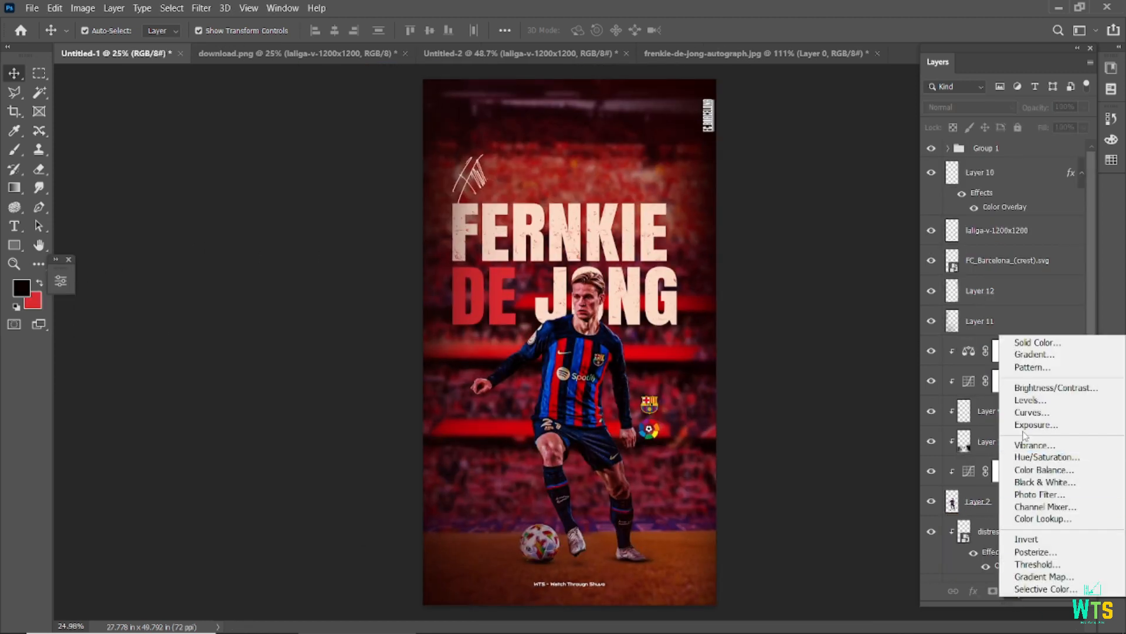
click(1027, 416)
drag(154, 486, 106, 524)
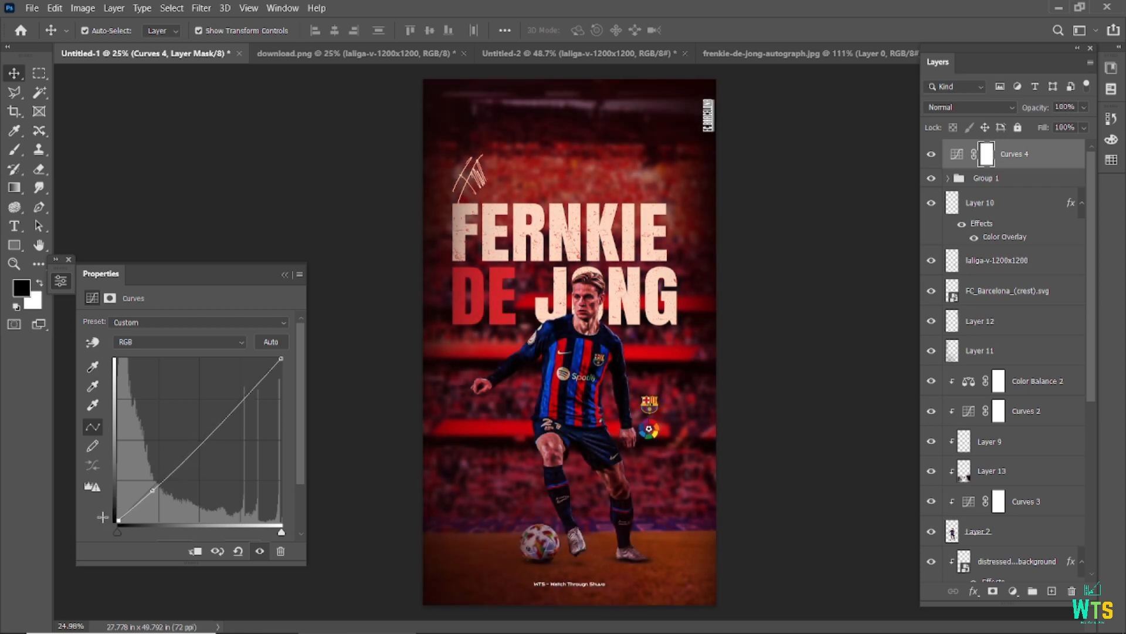
mouse_move(278, 361)
mouse_down()
mouse_move(279, 403)
mouse_move(280, 359)
mouse_up()
click(285, 273)
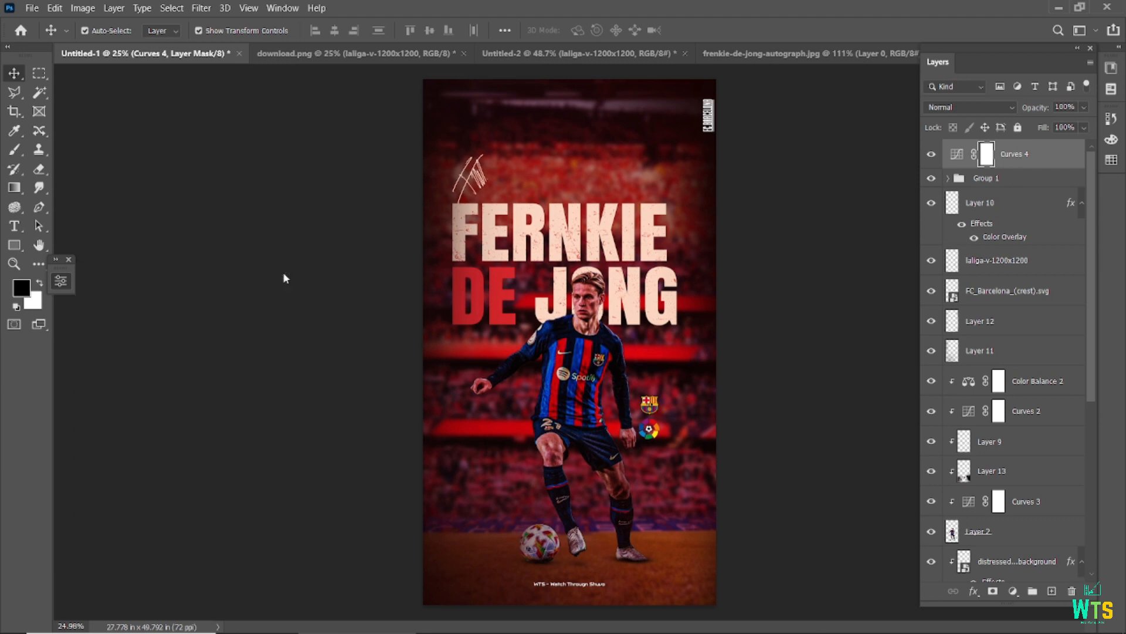
Step: Group all the poster layers and stamp the visible result into a new merged layer above the group
click(814, 350)
click(1021, 154)
scroll(1009, 352, down, 5)
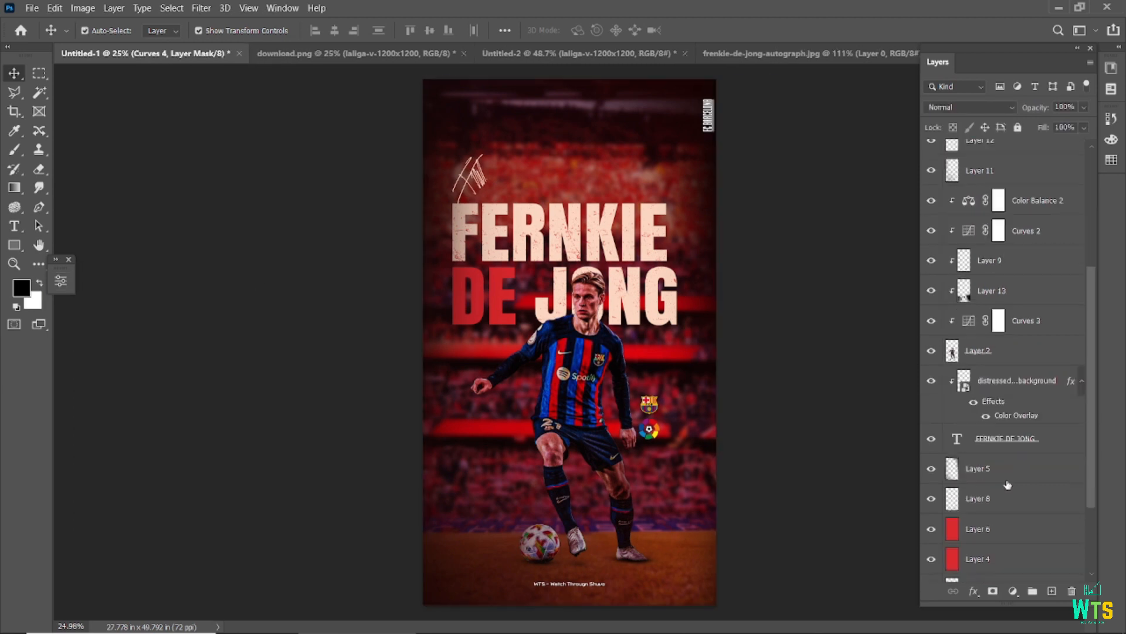
shift+click(1010, 572)
key(ctrl+g)
key(ctrl+alt+shift+e)
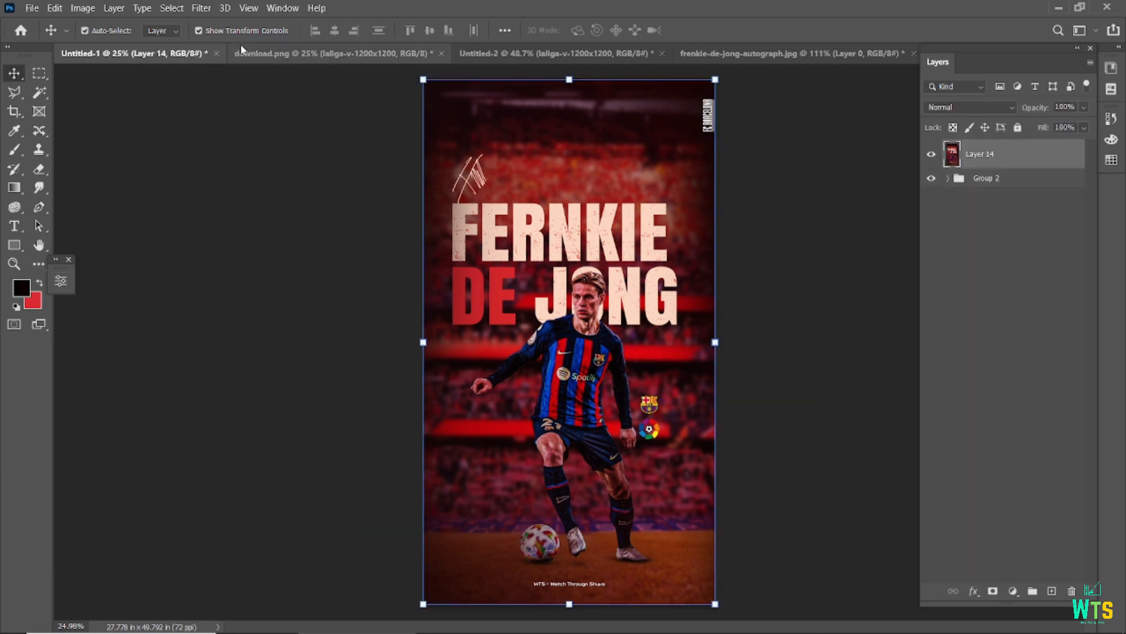
Step: Apply the Camera Raw Filter to the merged layer with Contrast -10, Highlights -10 and Shadows -8 after comparing before and after
click(201, 7)
click(249, 110)
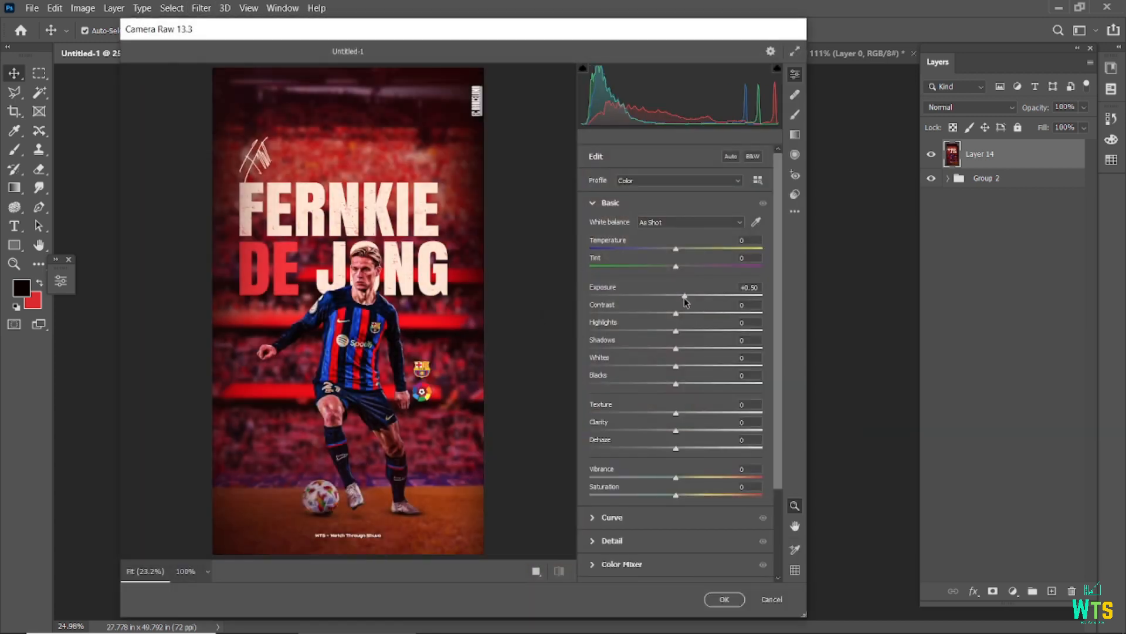
drag(683, 317, 667, 334)
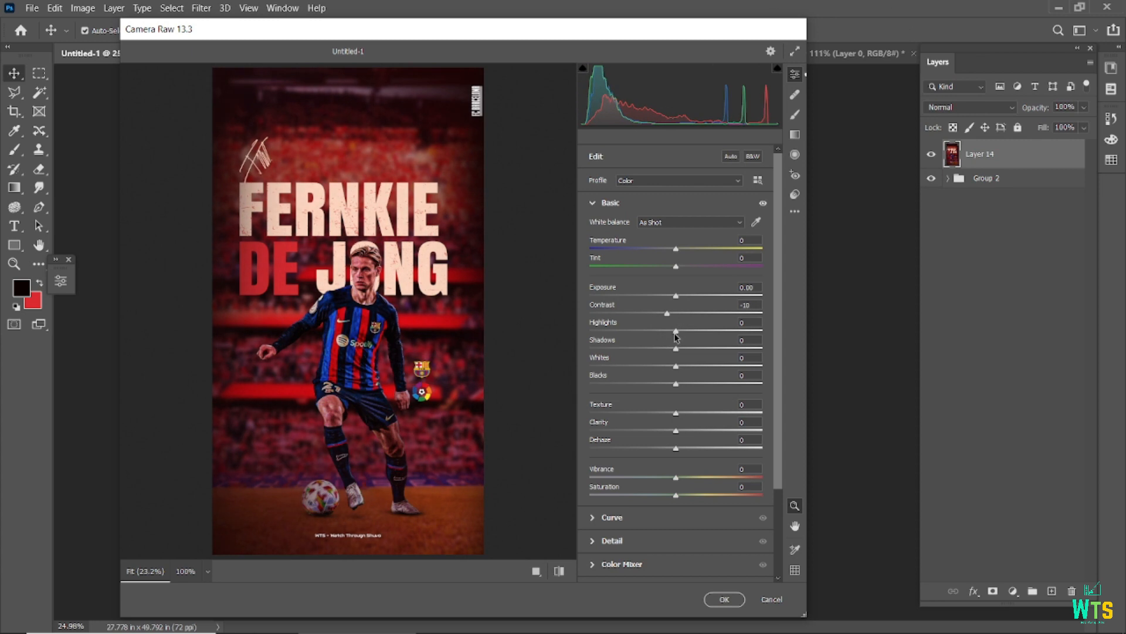
drag(676, 332, 667, 349)
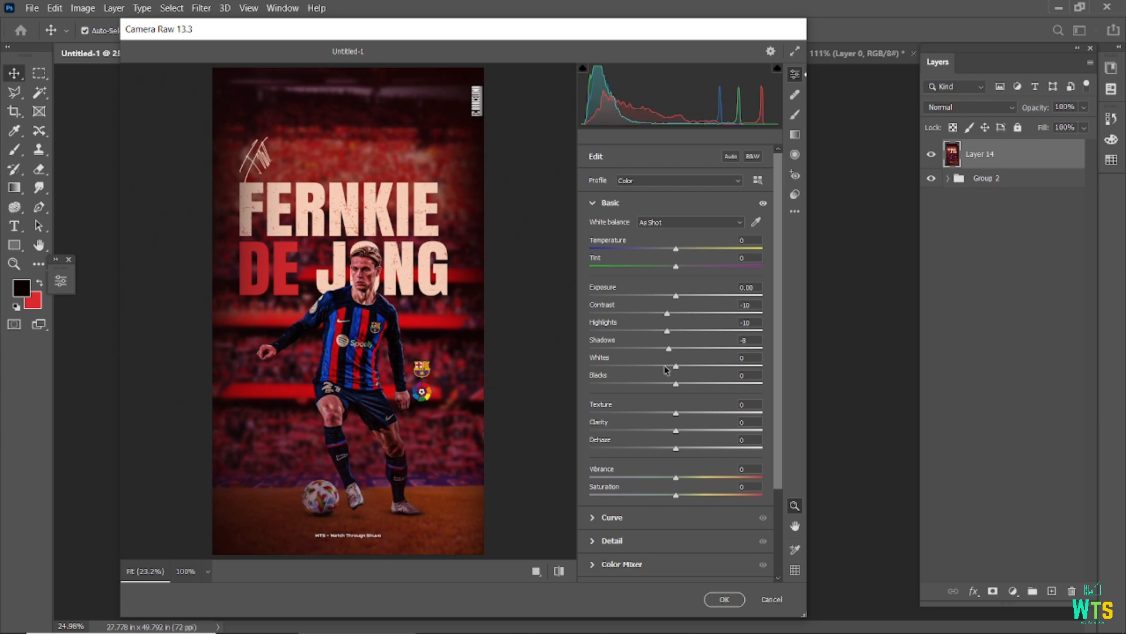
scroll(409, 293, up, 3)
click(560, 572)
click(561, 571)
scroll(457, 410, down, 3)
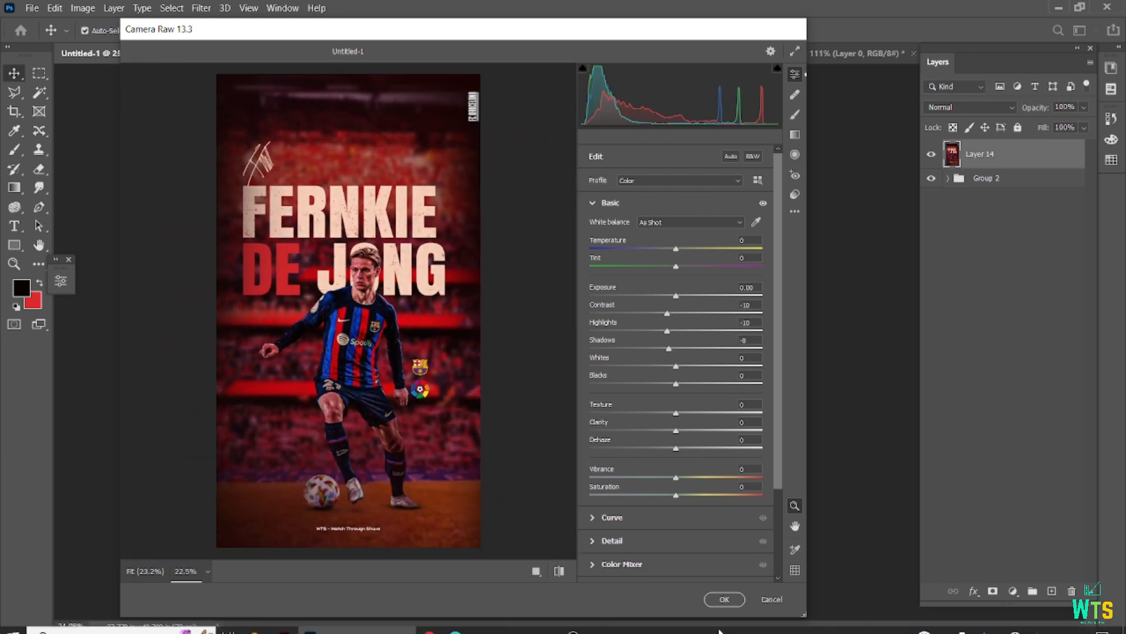
click(717, 599)
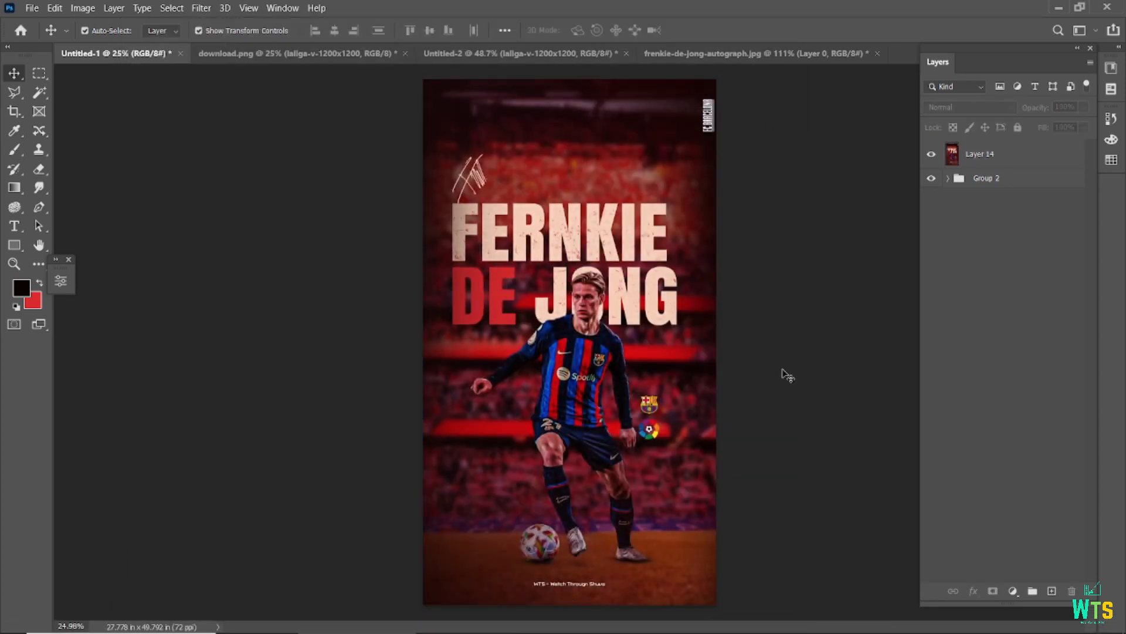